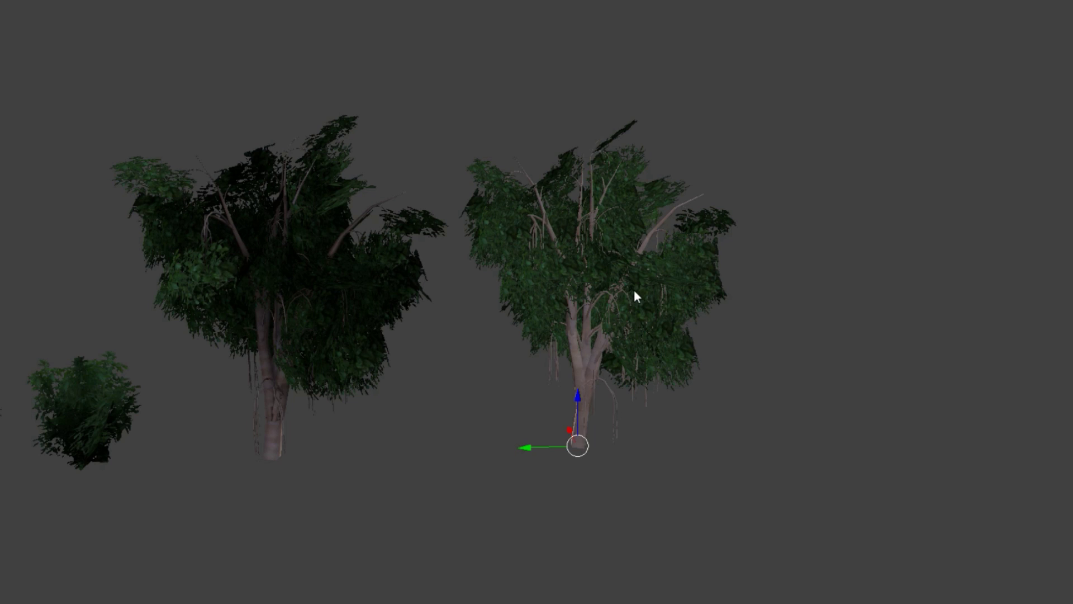
- Examine the two bushes beside the trees from several angles, selecting the leftmost bush and its darker neighbour in turn
scroll(634, 289, "up", 1)
middle_click_drag(60, 409, 345, 395, "shift")
right_click(142, 430)
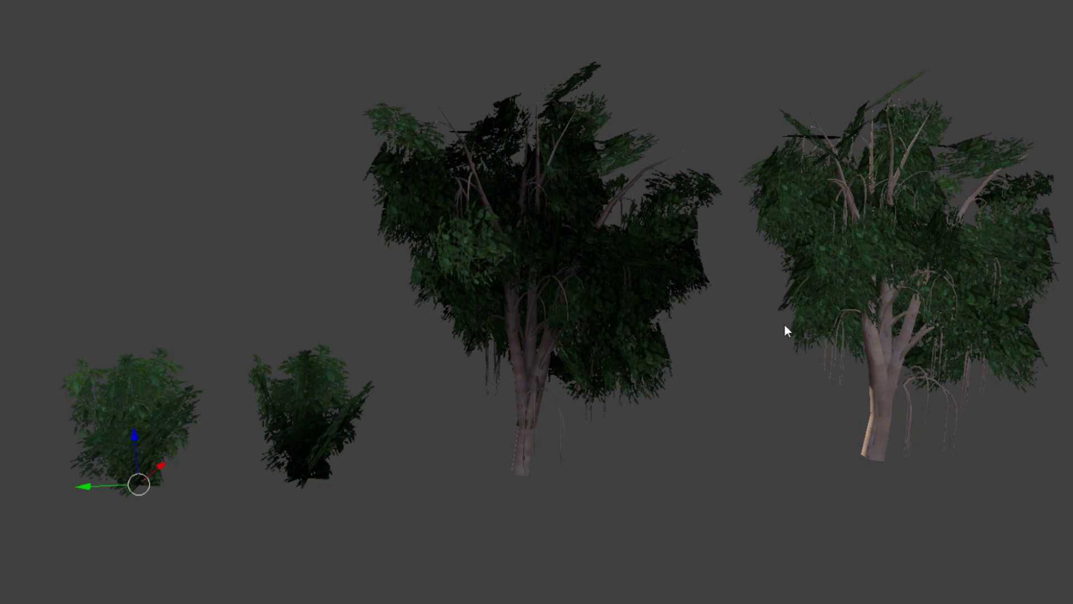
middle_click_drag(663, 356, 606, 374, "shift")
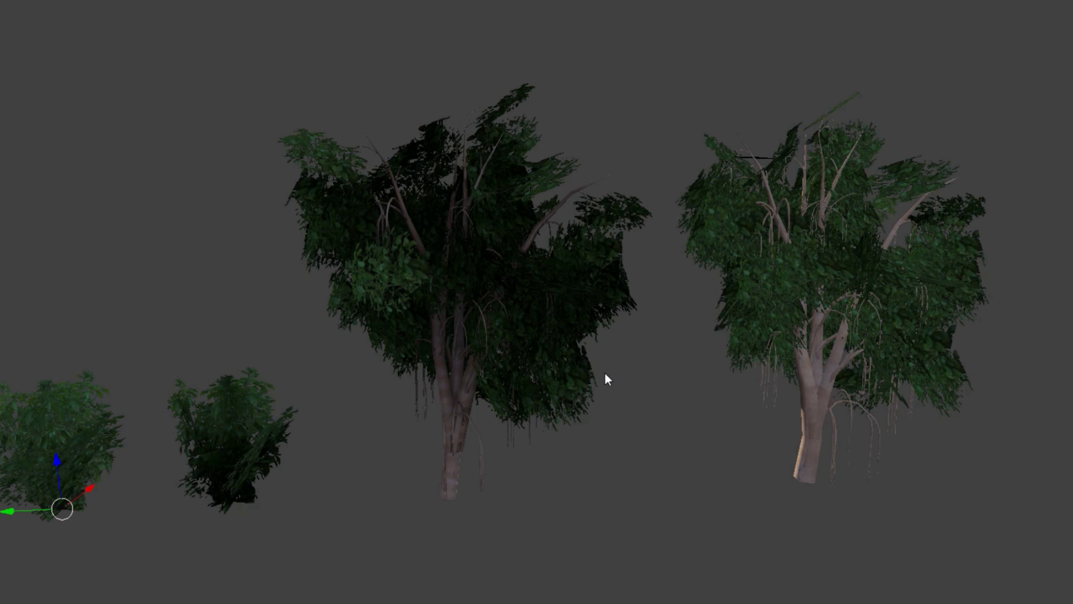
right_click(255, 457)
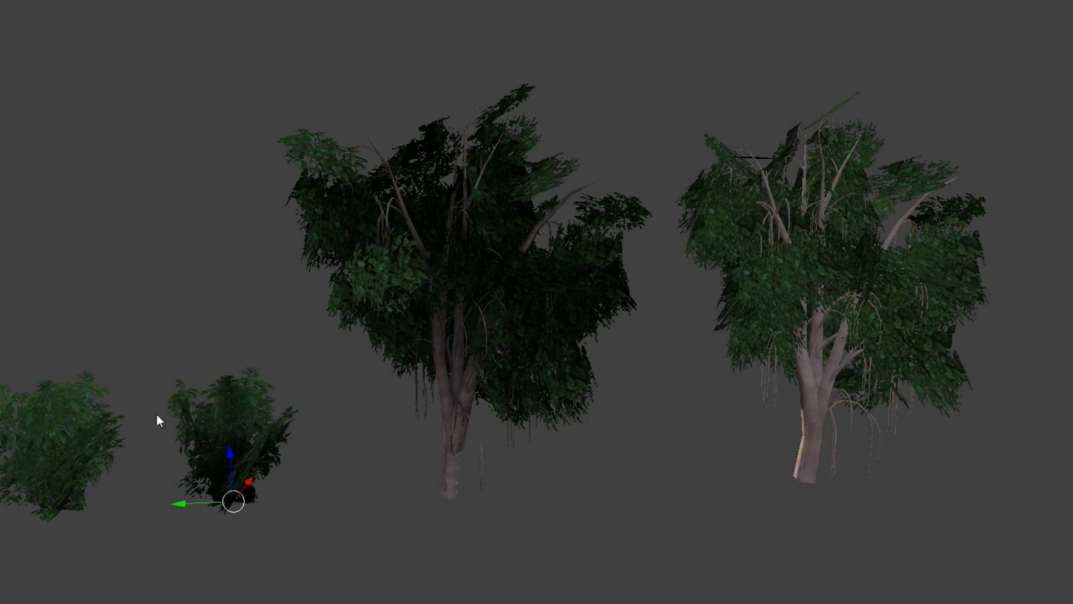
middle_click_drag(348, 462, 528, 309)
scroll(466, 337, "up", 2)
scroll(528, 310, "up", 1)
middle_click_drag(475, 261, 314, 284)
scroll(313, 284, "down", 4)
scroll(410, 358, "down", 3)
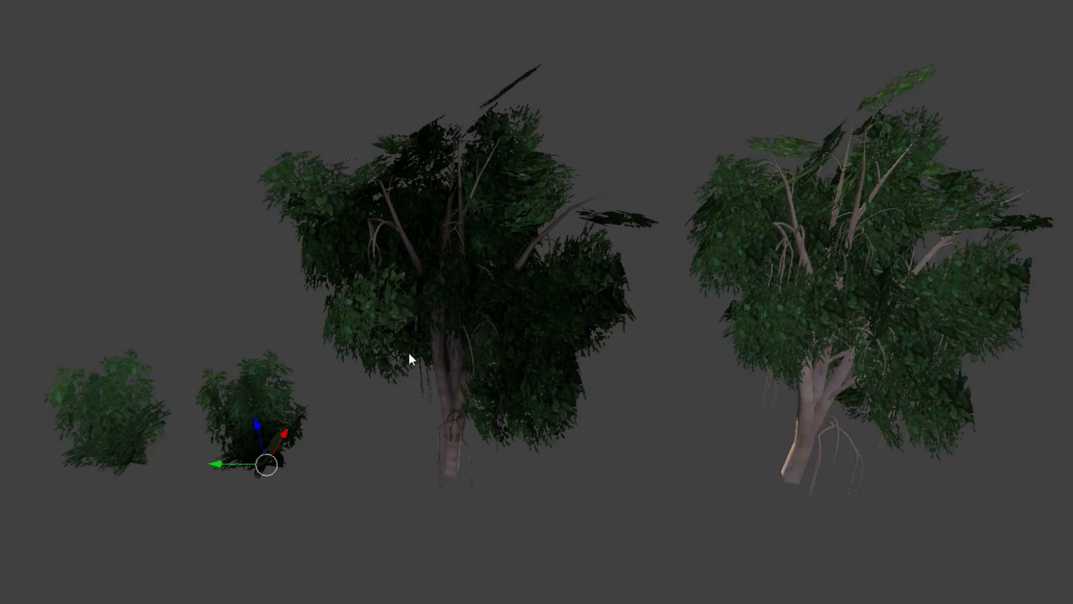
middle_click_drag(413, 359, 431, 347)
scroll(447, 341, "down", 3)
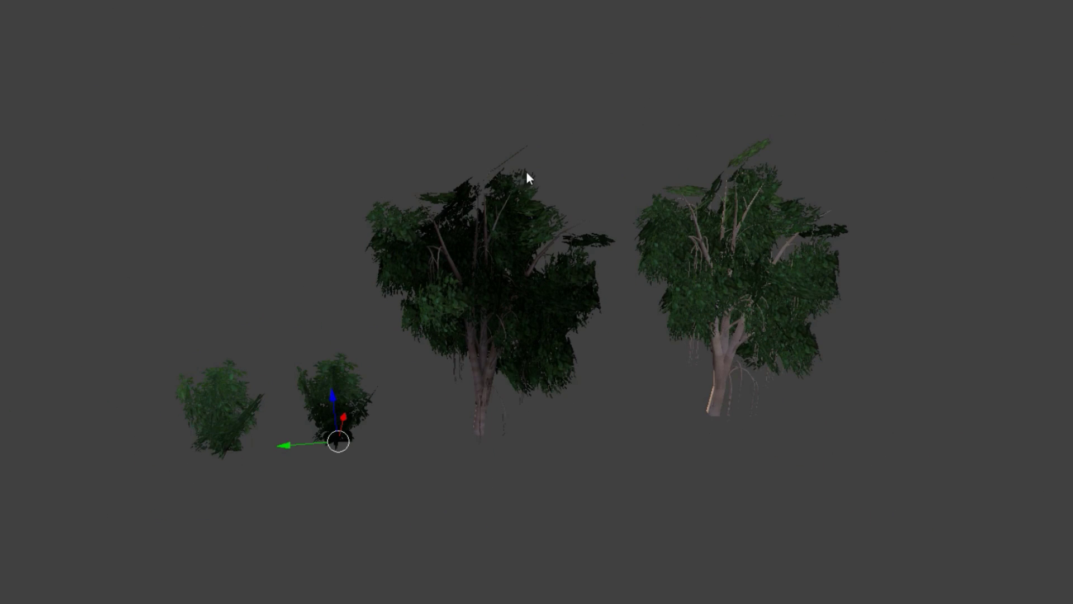
- Compare the foliage shading of the dark tree and the lighter tree from several angles, selecting each in turn
scroll(522, 311, "up", 3)
right_click(498, 227)
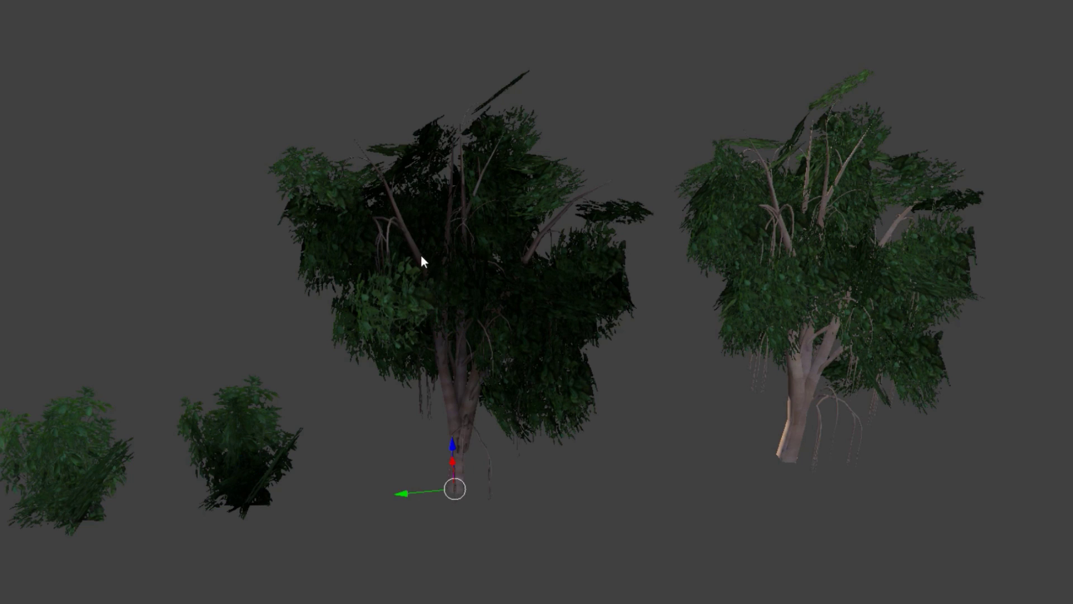
right_click(857, 256)
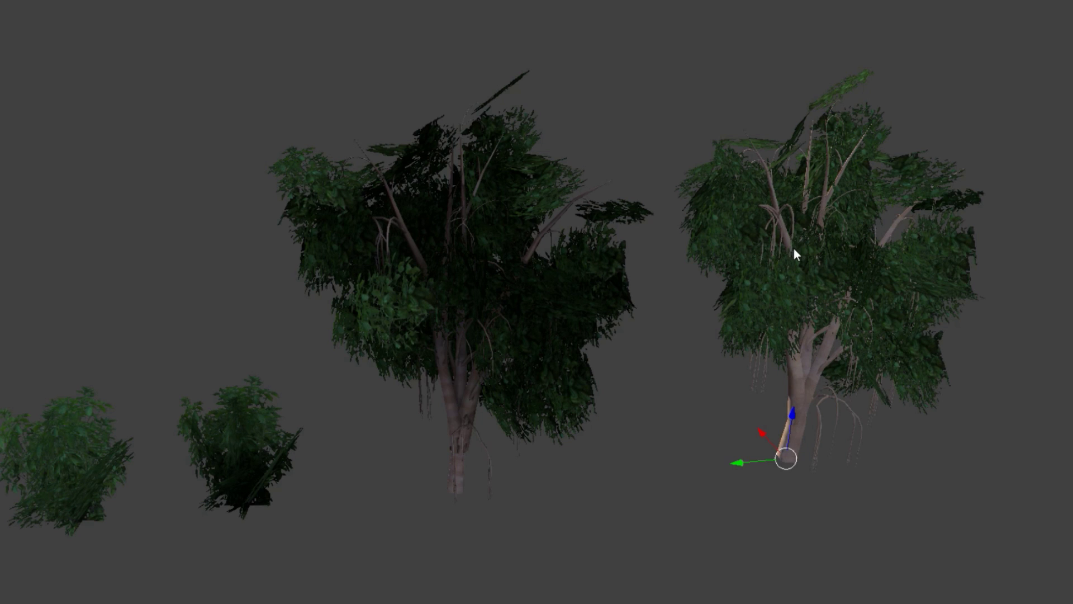
scroll(450, 329, "up", 2)
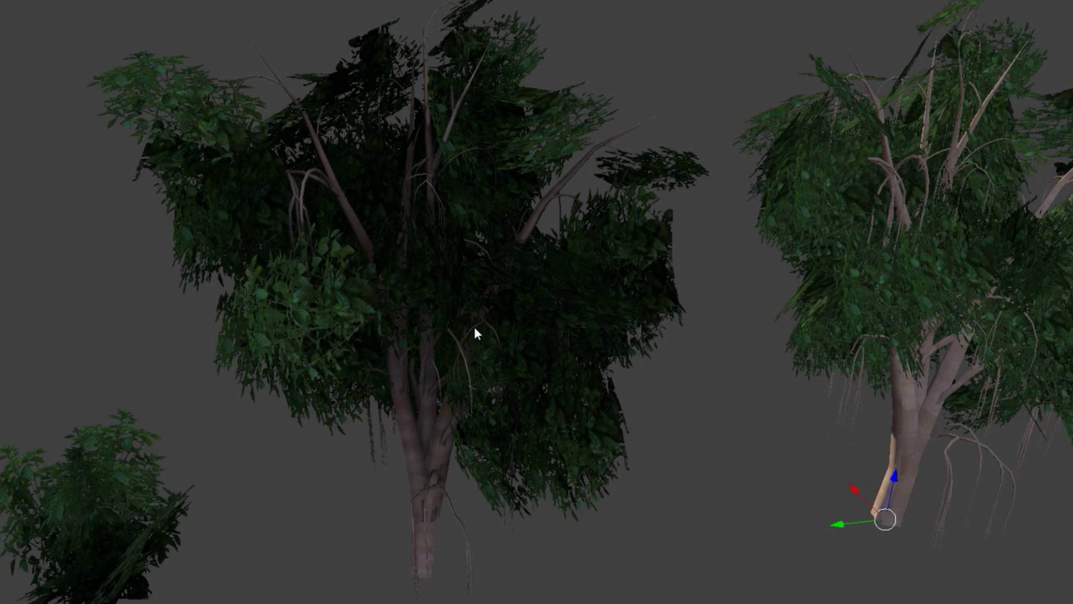
right_click(453, 301)
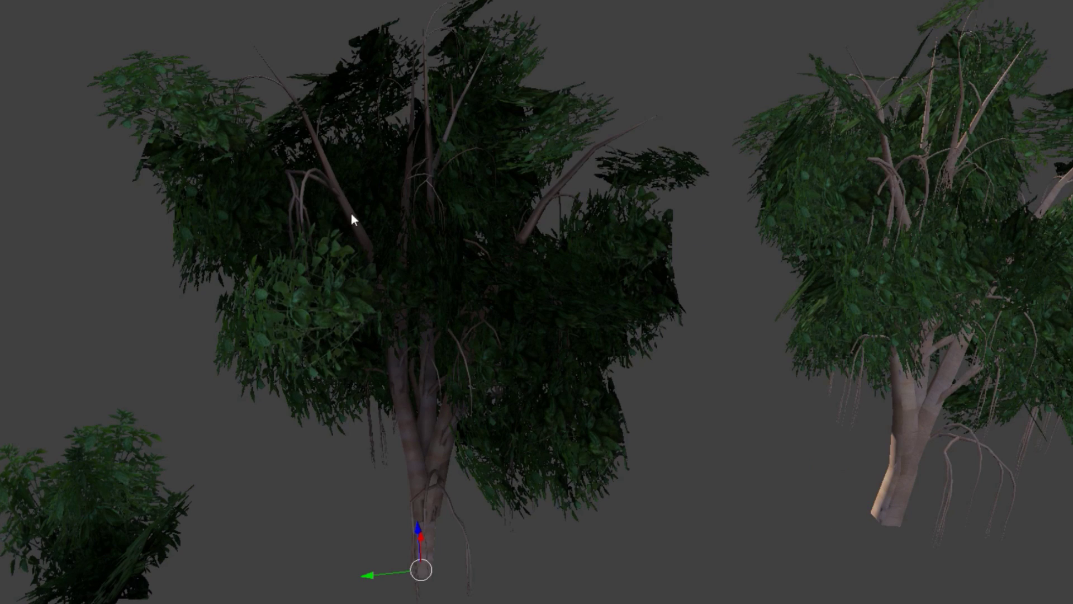
scroll(421, 283, "down", 4)
middle_click_drag(453, 336, 554, 294)
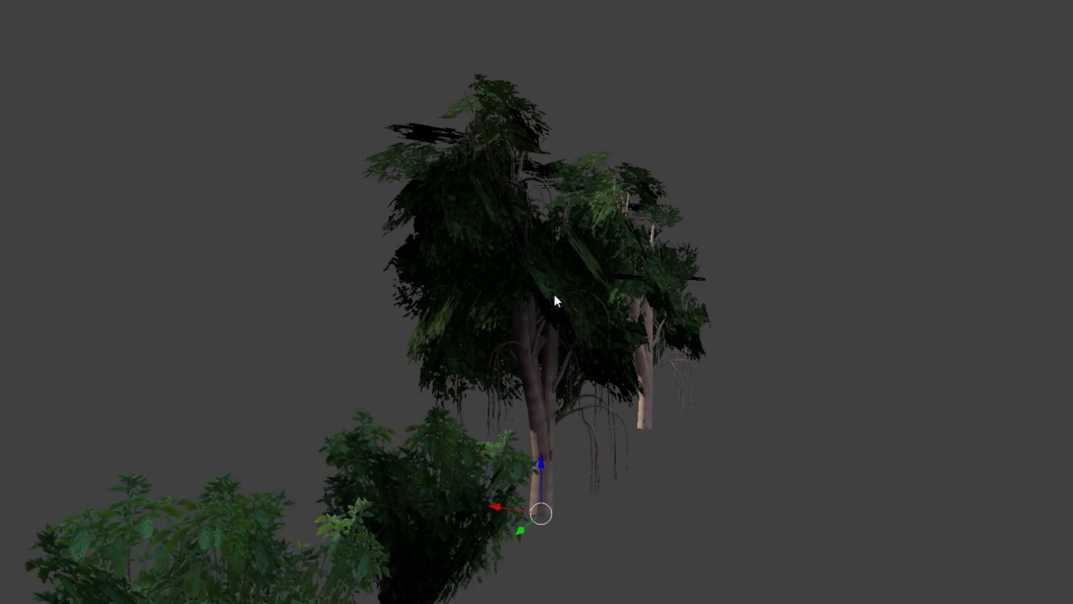
scroll(554, 293, "up", 3)
middle_click_drag(476, 292, 456, 341)
scroll(448, 421, "down", 4)
key("a")
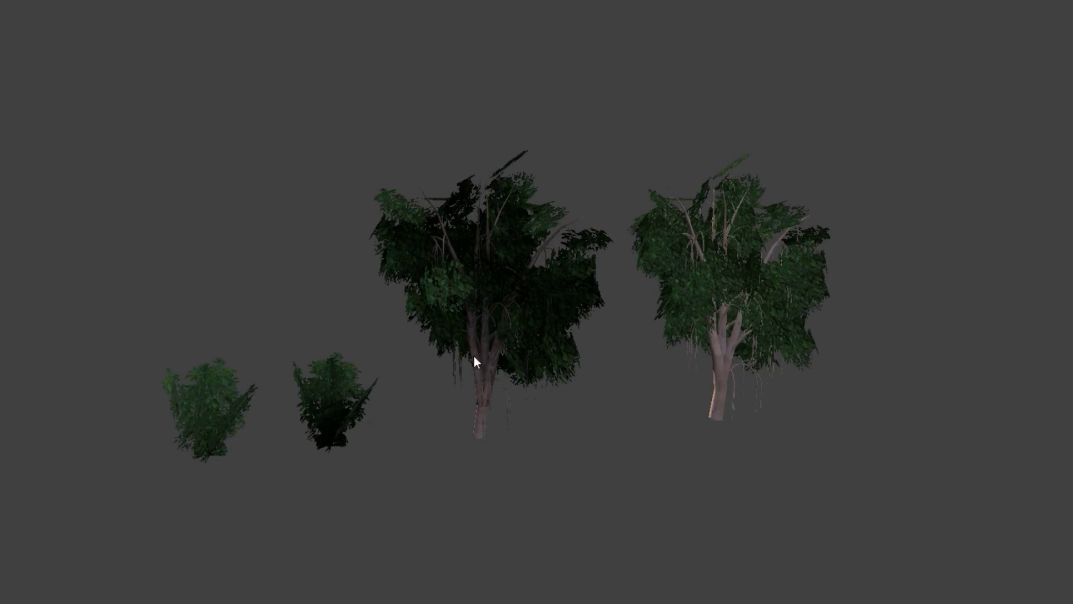
scroll(313, 420, "up", 3)
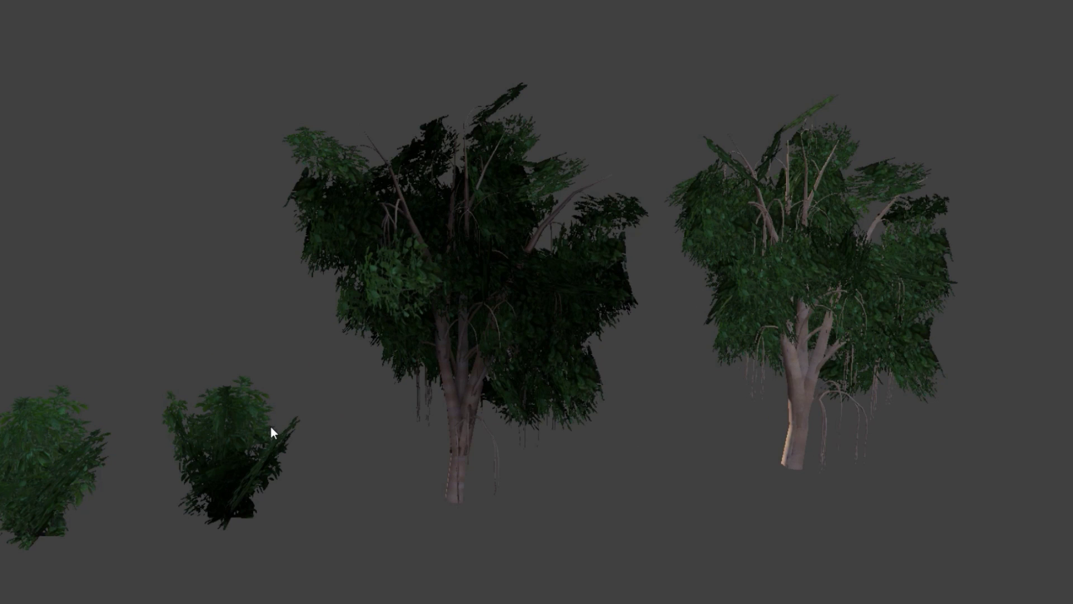
right_click(525, 276)
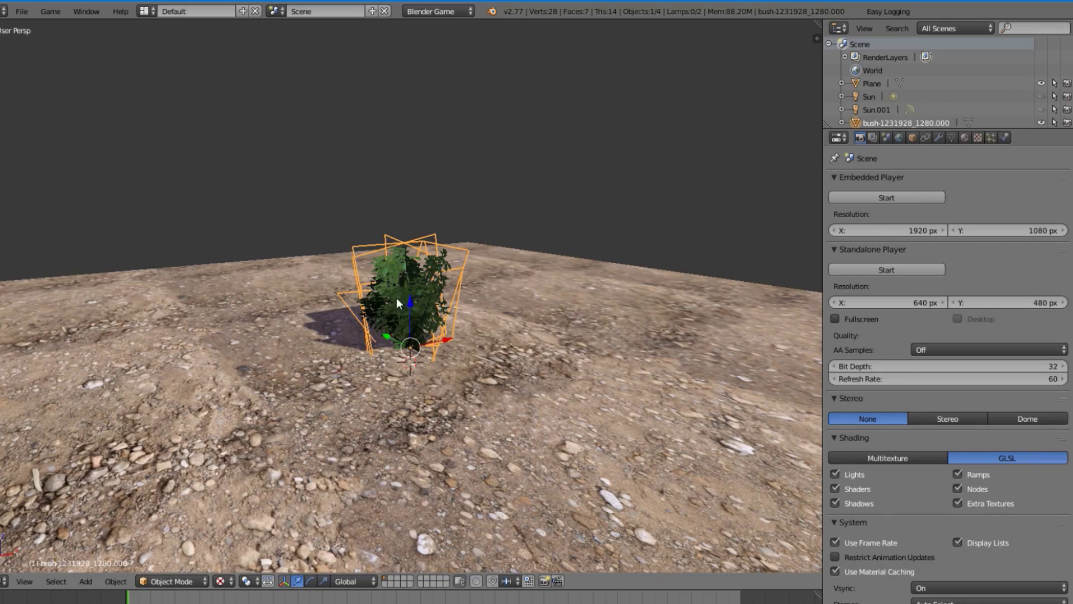
middle_click_drag(397, 297, 376, 390)
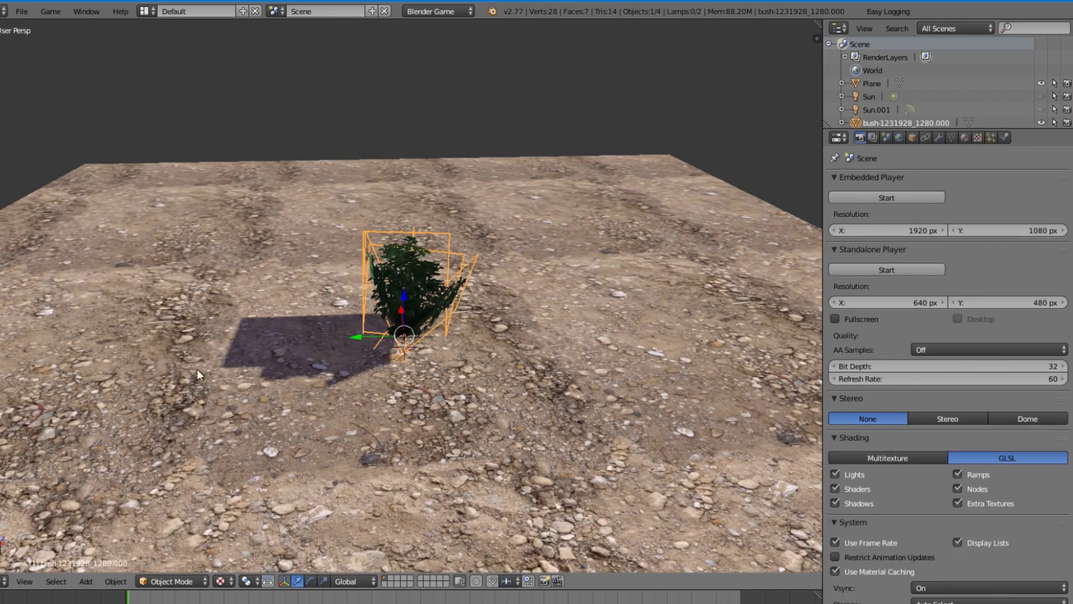
- Examine from all sides the crossed planes that make up the bush on the pebbled ground, using Edit Mode
middle_click_drag(197, 370, 525, 212)
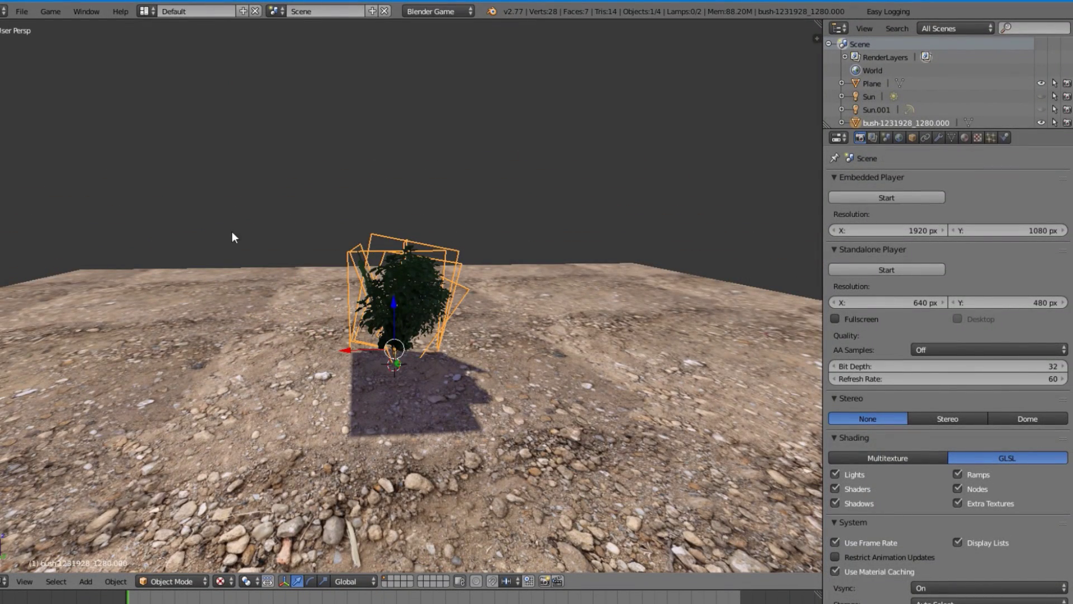
middle_click_drag(235, 237, 472, 330)
scroll(510, 247, "up", 3)
scroll(407, 346, "up", 5)
key("Tab")
scroll(407, 346, "down", 5)
middle_click_drag(407, 346, 282, 250)
scroll(282, 250, "up", 2)
scroll(282, 250, "up", 2)
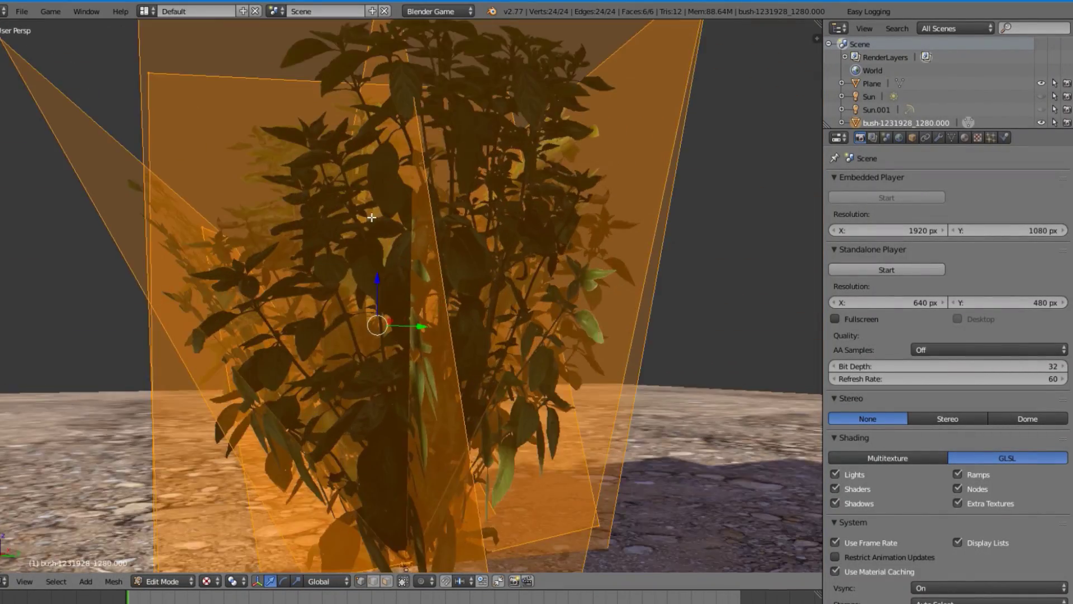
middle_click_drag(341, 277, 386, 326)
scroll(386, 326, "down", 3)
middle_click_drag(298, 274, 342, 332)
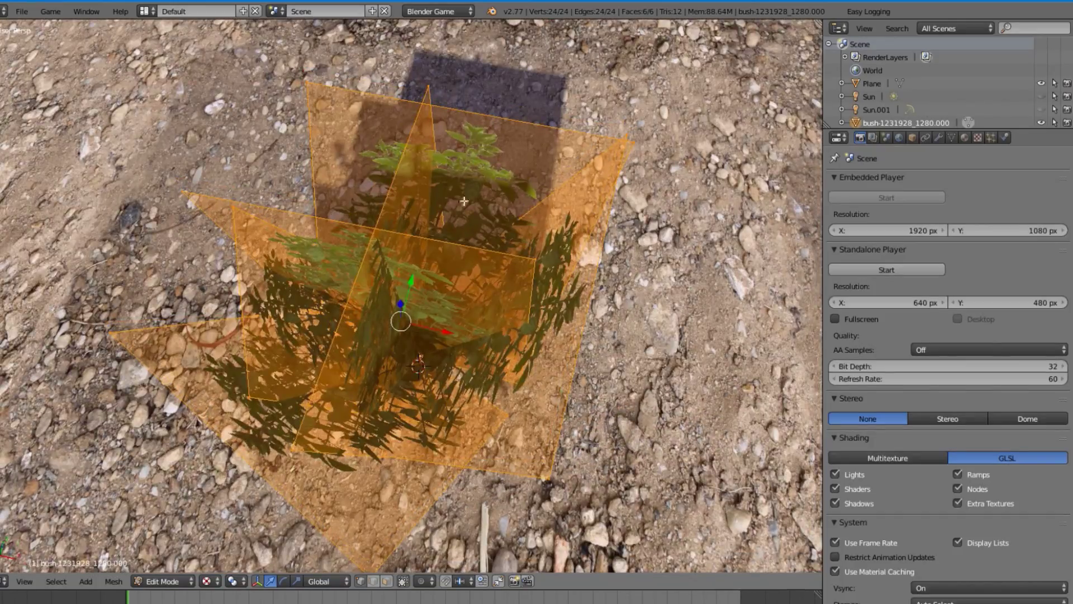
middle_click_drag(222, 330, 247, 330)
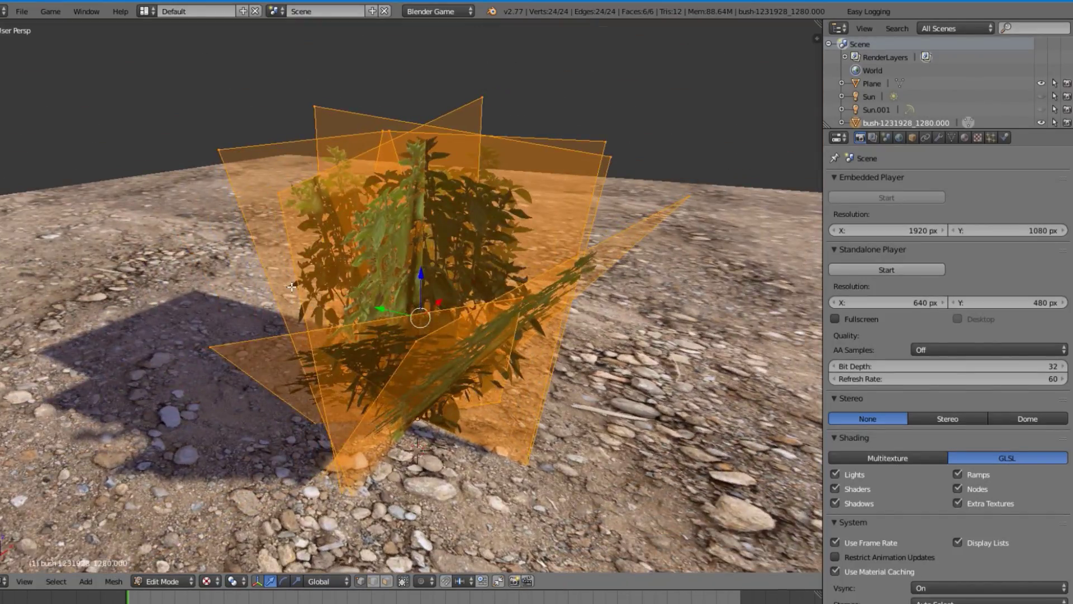
middle_click_drag(294, 288, 648, 289)
scroll(648, 289, "down", 5)
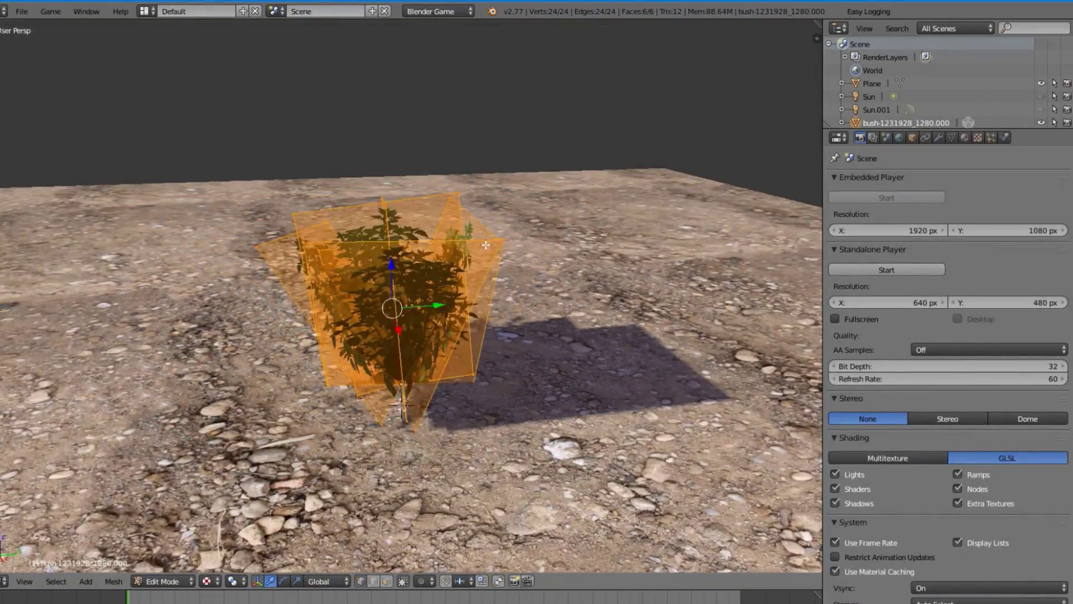
key("Tab")
- Inspect the bush's leaf shading and shadow from different angles, first with everything deselected and again with the bush selected
key("a")
middle_click_drag(203, 395, 427, 361)
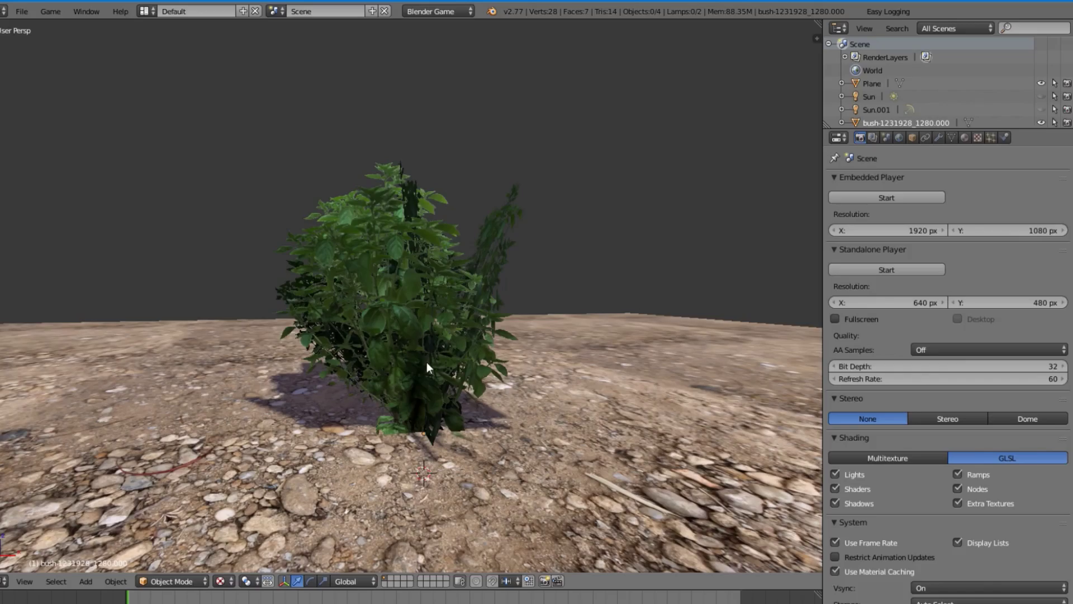
scroll(401, 284, "down", 2)
scroll(397, 307, "up", 3)
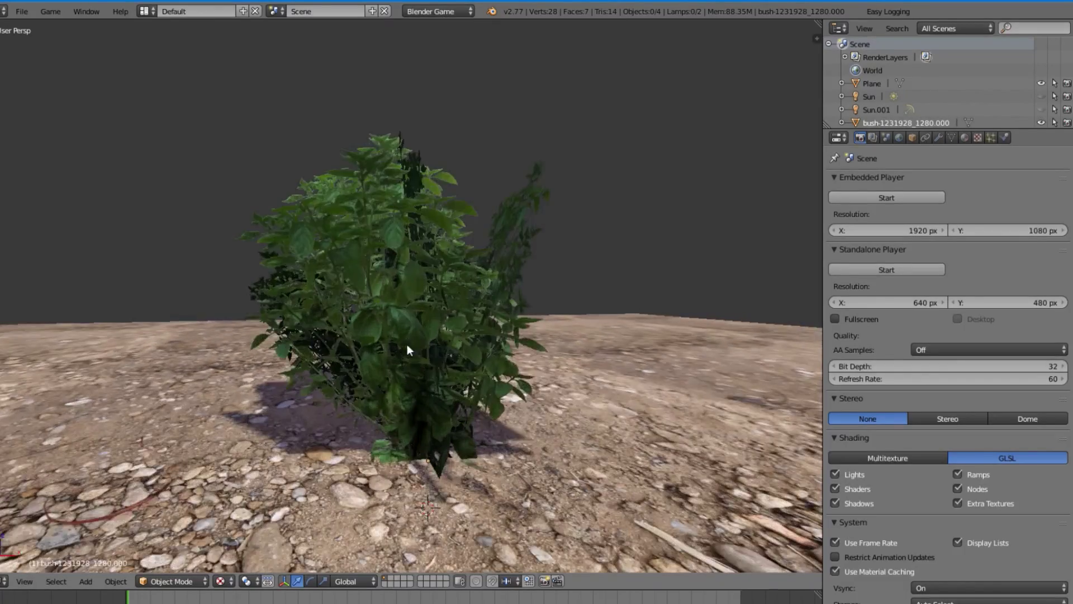
middle_click_drag(476, 304, 384, 322)
right_click(384, 322)
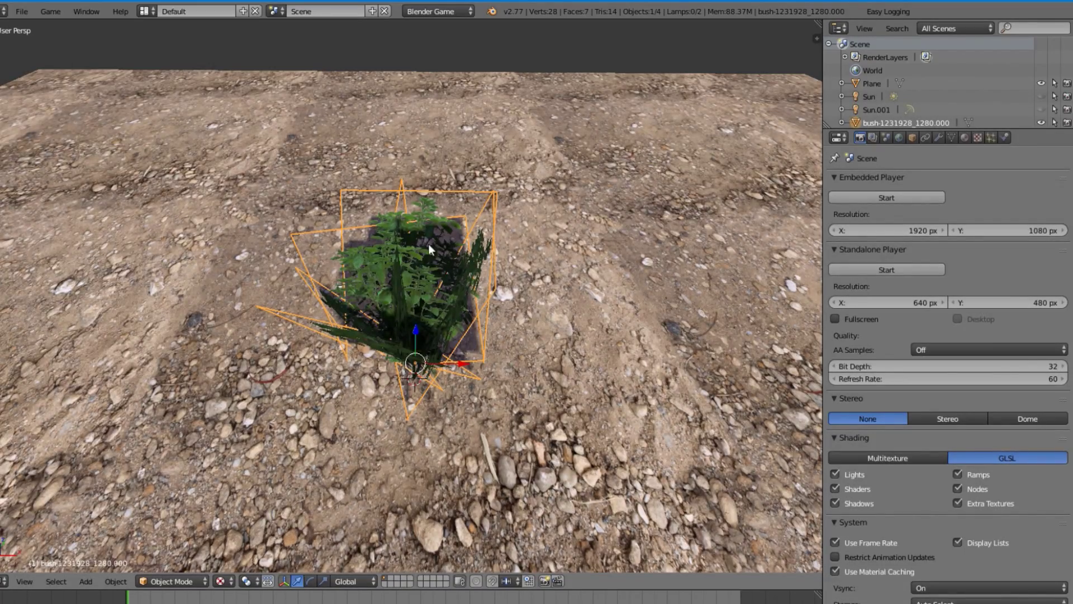
scroll(391, 293, "up", 2)
middle_click_drag(363, 311, 424, 269)
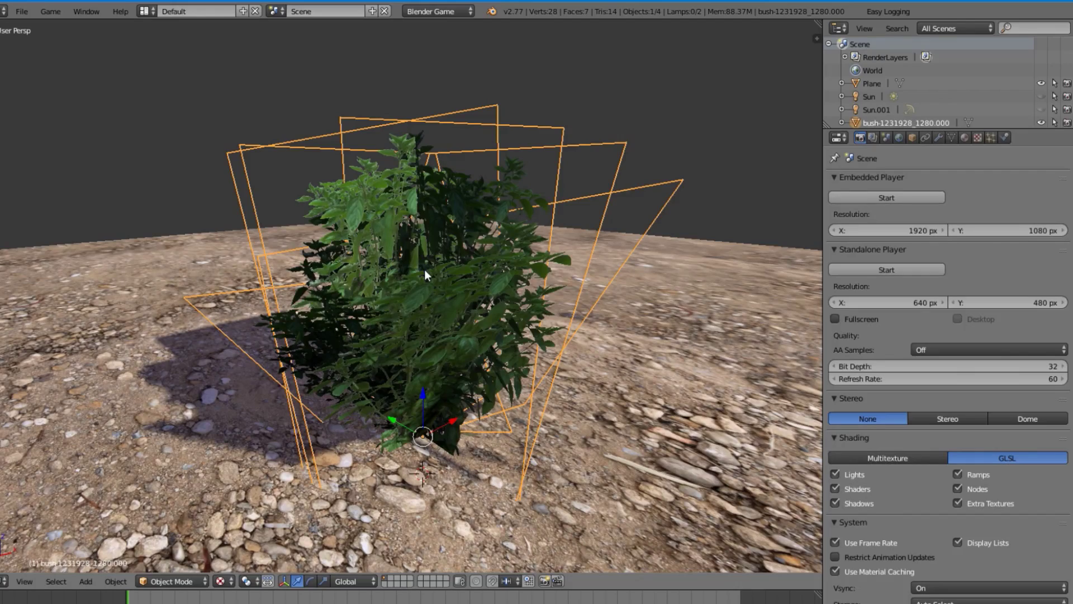
scroll(424, 270, "down", 5)
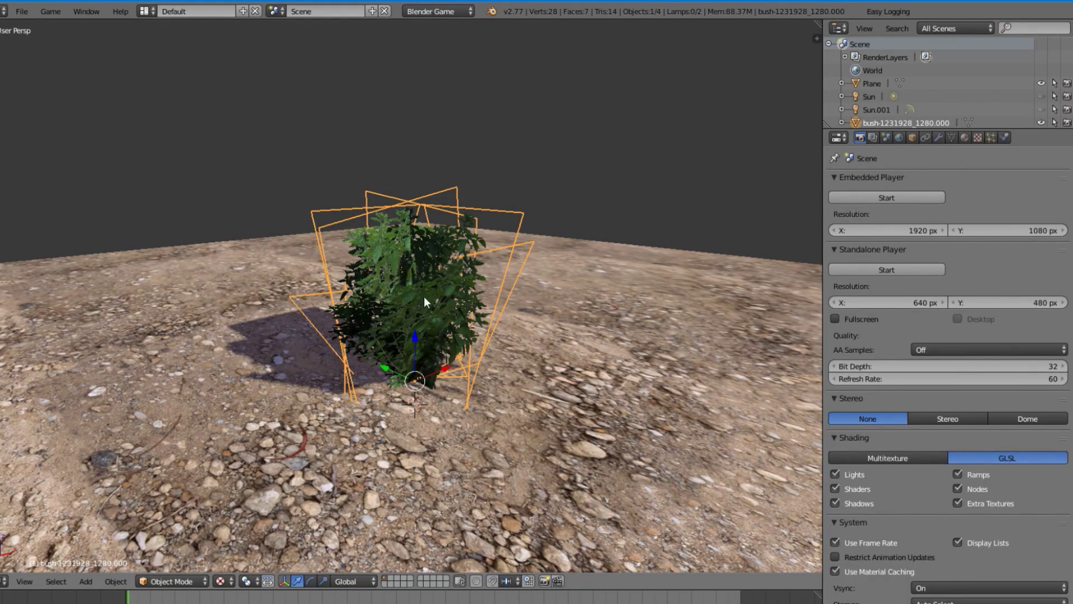
middle_click_drag(423, 296, 415, 402)
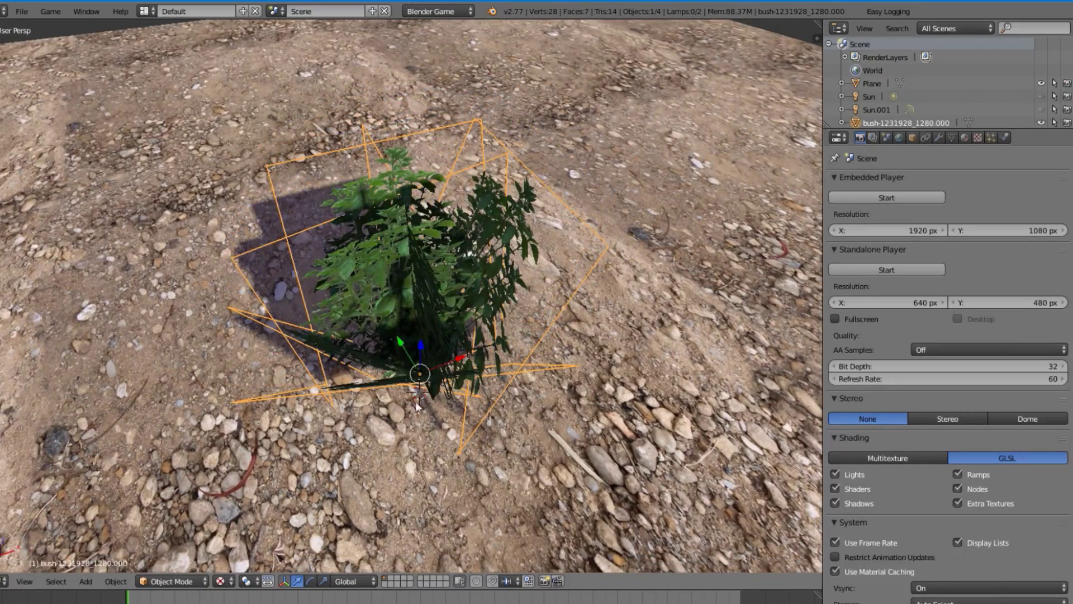
- Review the bush's material settings, including its shading, alpha blend and game options
left_click(965, 138)
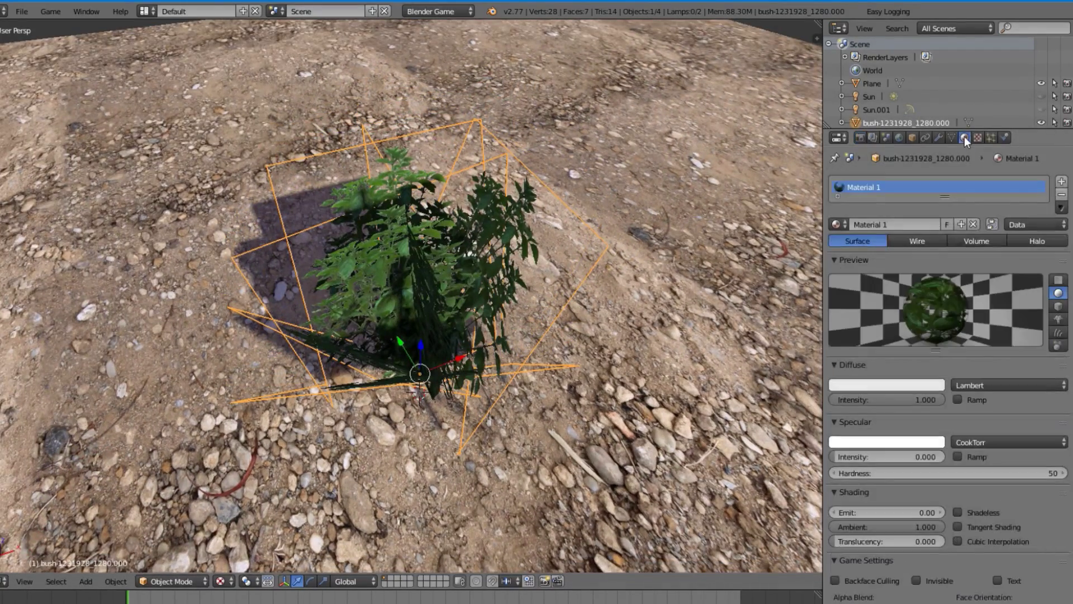
scroll(917, 302, "down", 10)
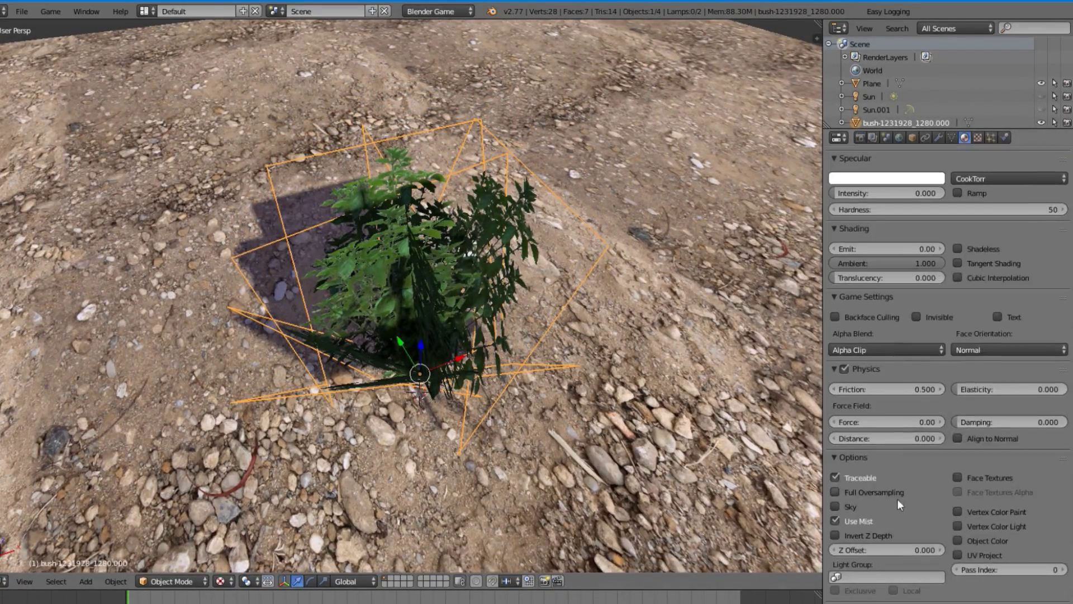
scroll(911, 561, "up", 10)
middle_click_drag(368, 385, 455, 306)
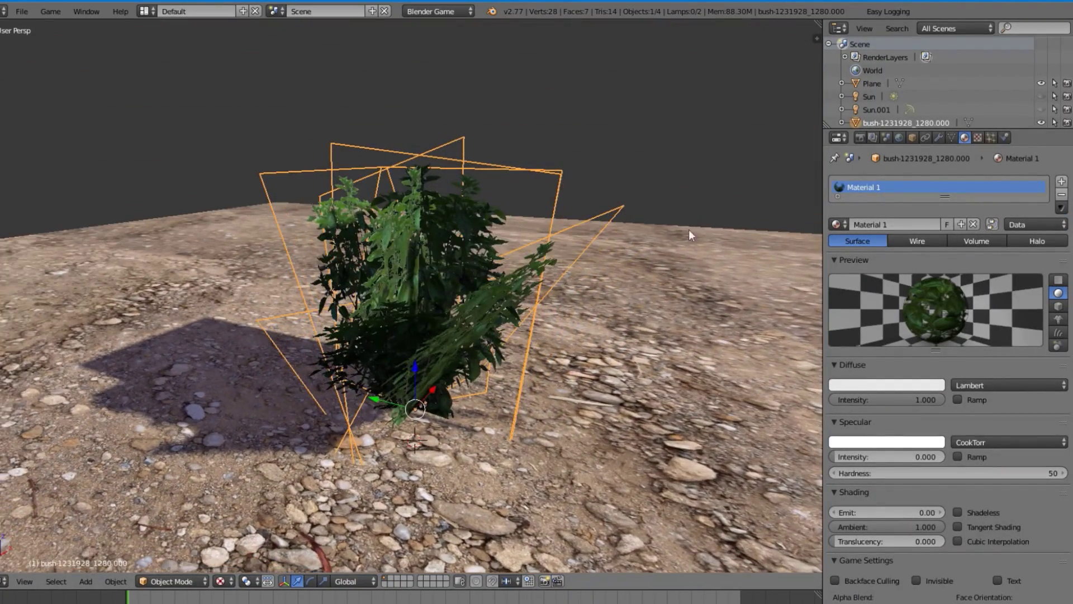
- Show the bush's mesh data settings to check its normals options and UV map
left_click(952, 138)
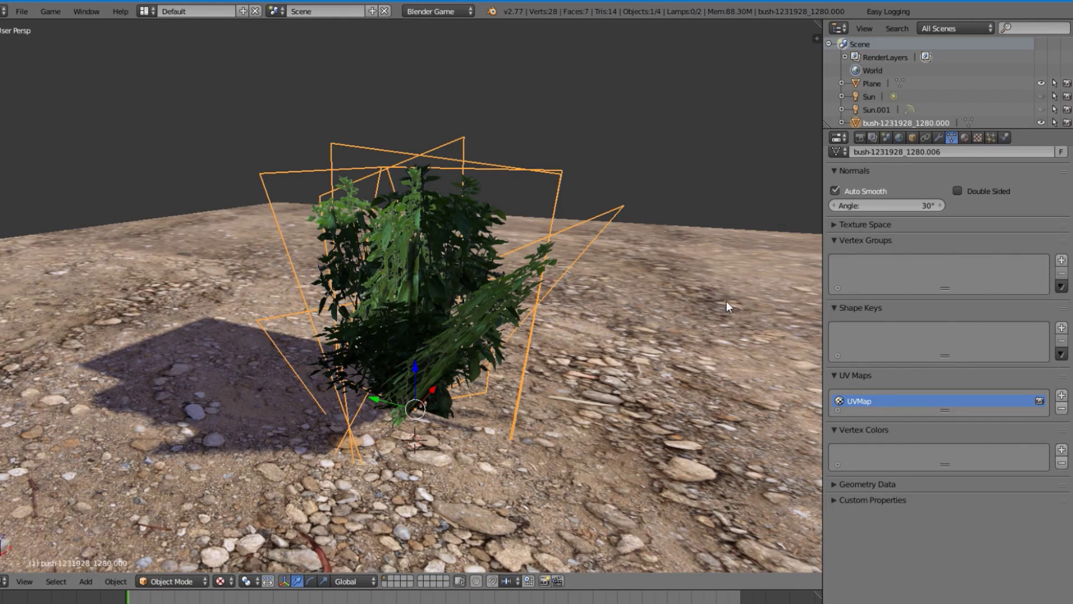
middle_click_drag(498, 326, 462, 297)
scroll(476, 304, "up", 2)
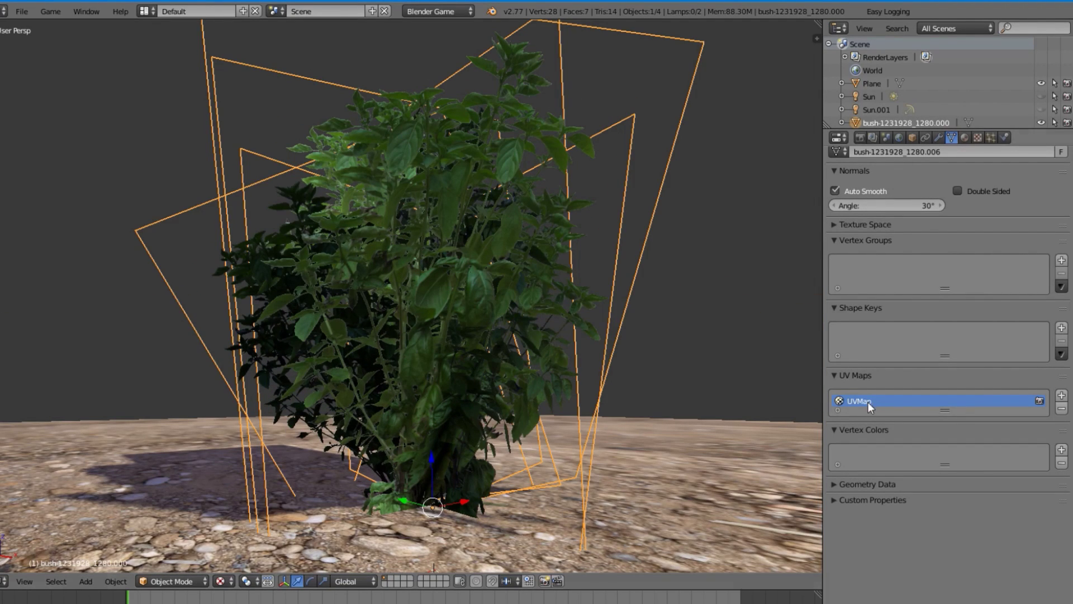
- Put the bush in Edit Mode, split the 3D view in two and make one half a UV/Image Editor
key("Tab")
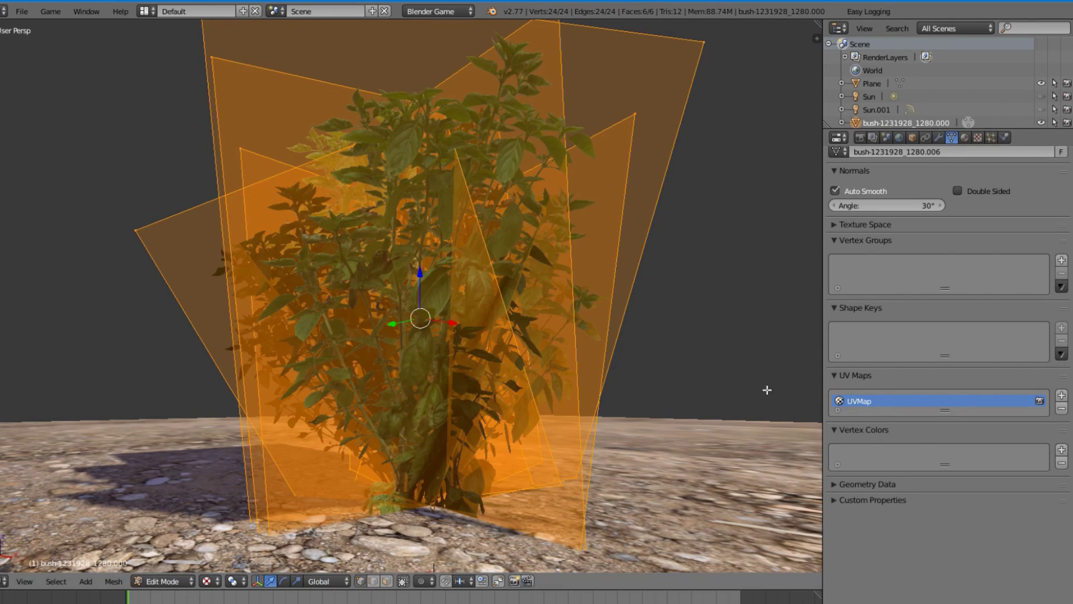
middle_click_drag(767, 388, 763, 33)
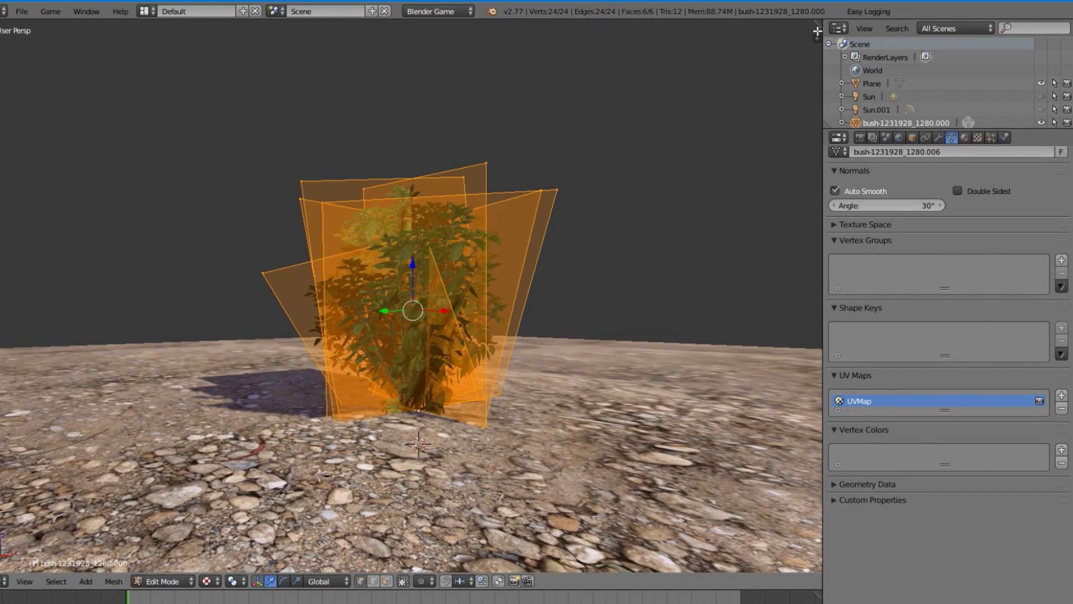
left_click_drag(819, 23, 370, 90)
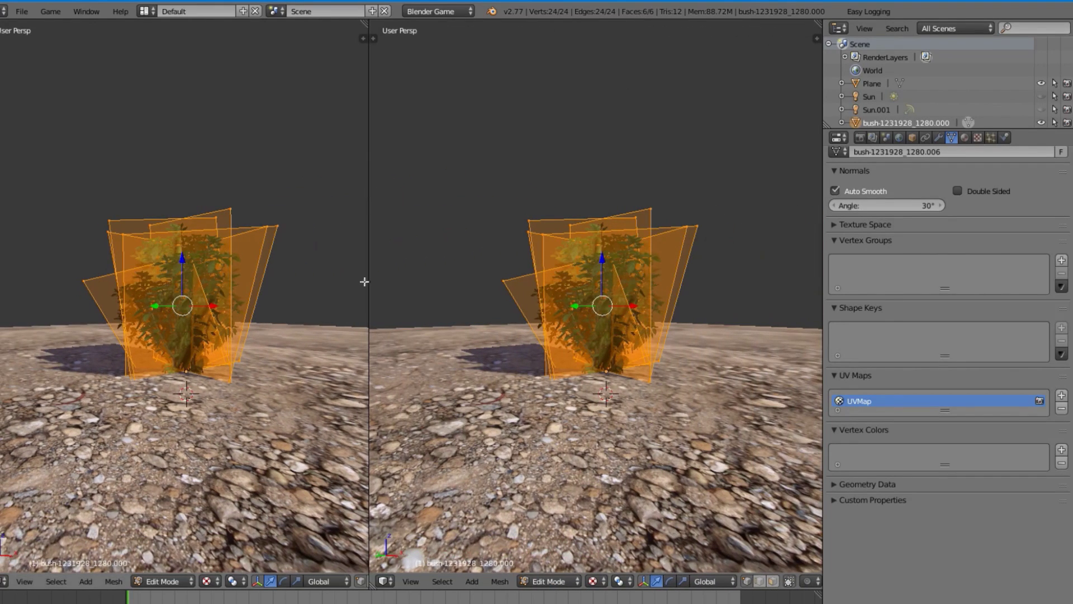
left_click(383, 580)
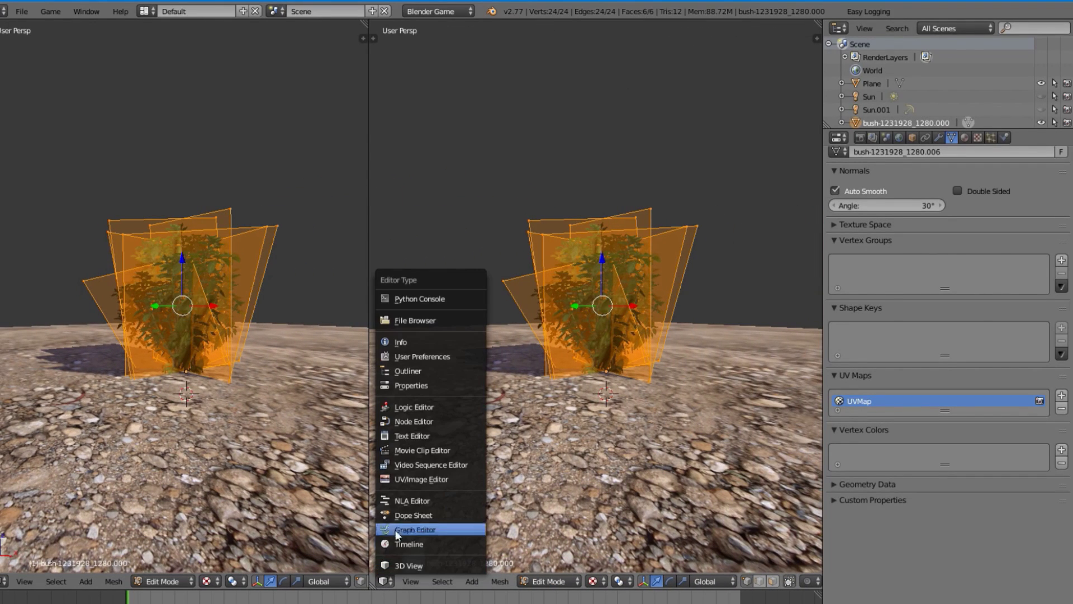
left_click(421, 482)
scroll(581, 227, "down", 4)
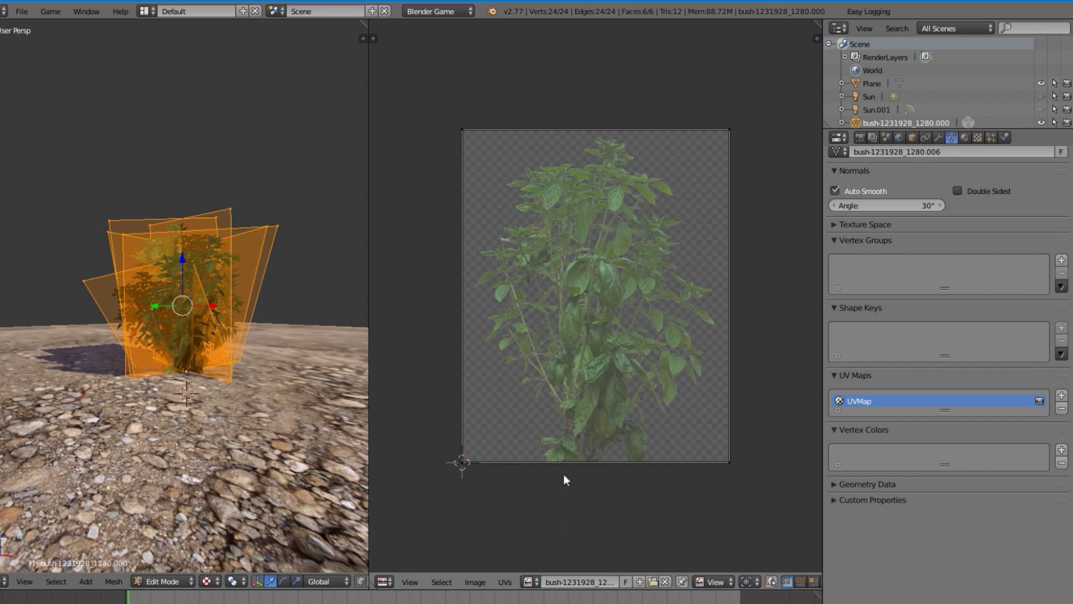
- Return the bush to Object Mode and add a second UV map named AO
middle_click_drag(185, 386, 128, 383)
scroll(127, 383, "up", 3)
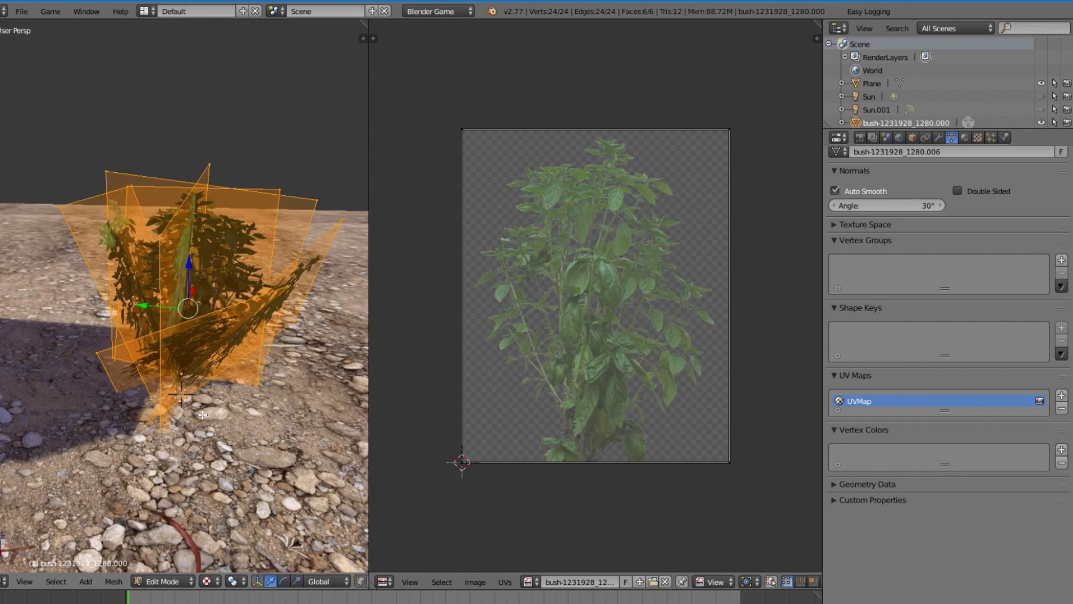
key("Tab")
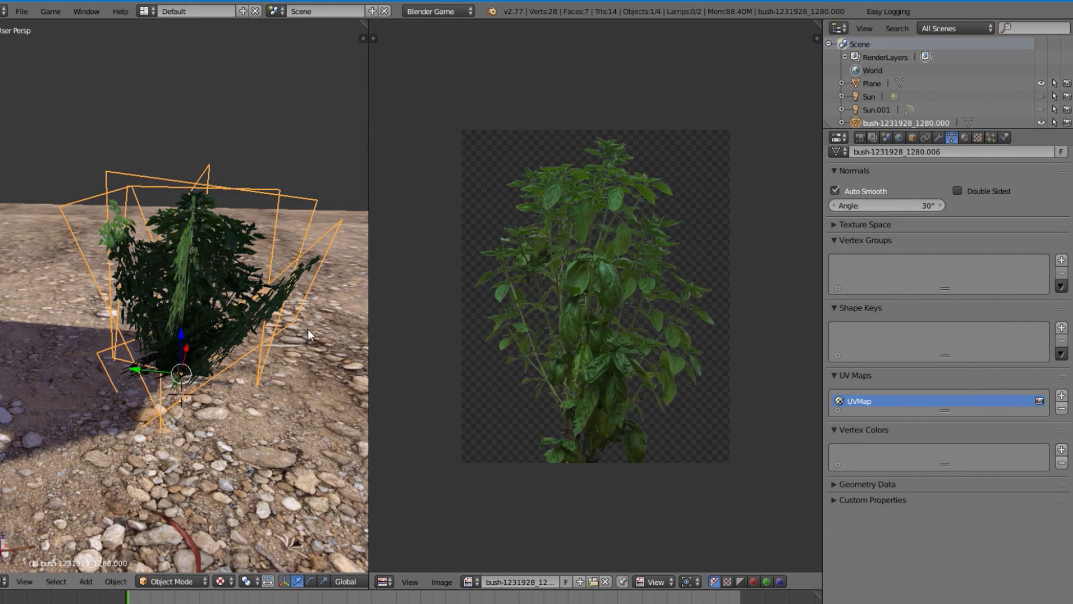
left_click(1062, 395)
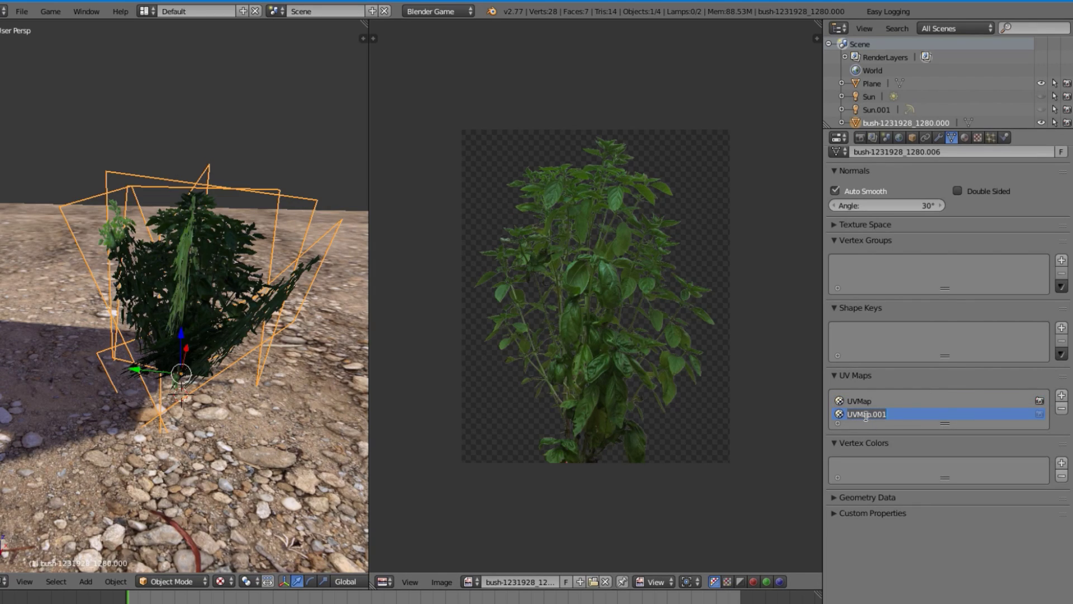
type("AO")
- Clear the UV map assignment in the mapping of the bush's Texture 1 and reassign it to UVMap
left_click(978, 138)
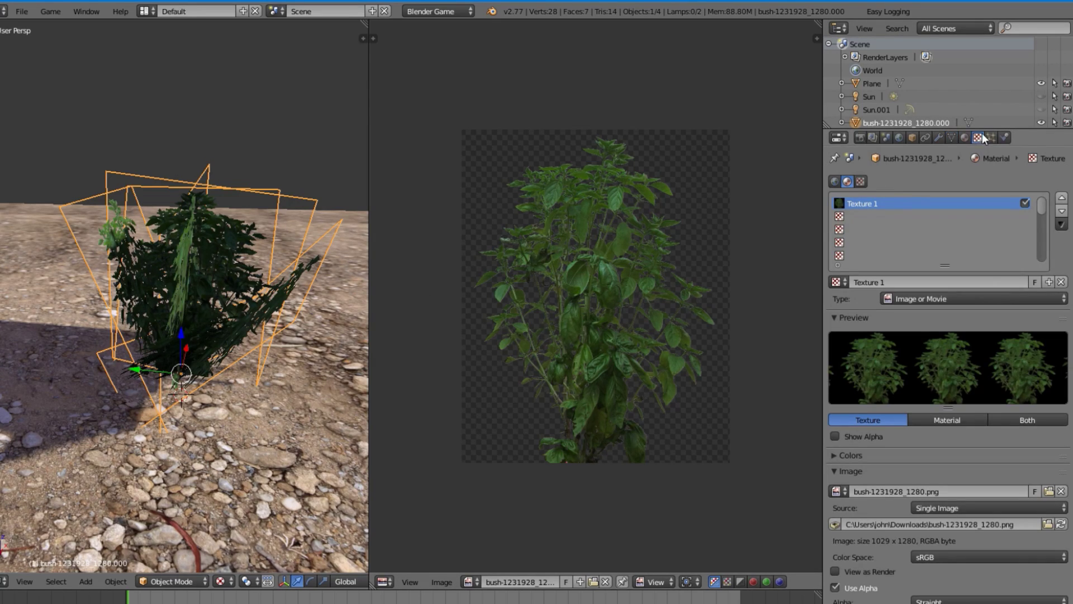
scroll(913, 443, "down", 3)
scroll(913, 443, "down", 5)
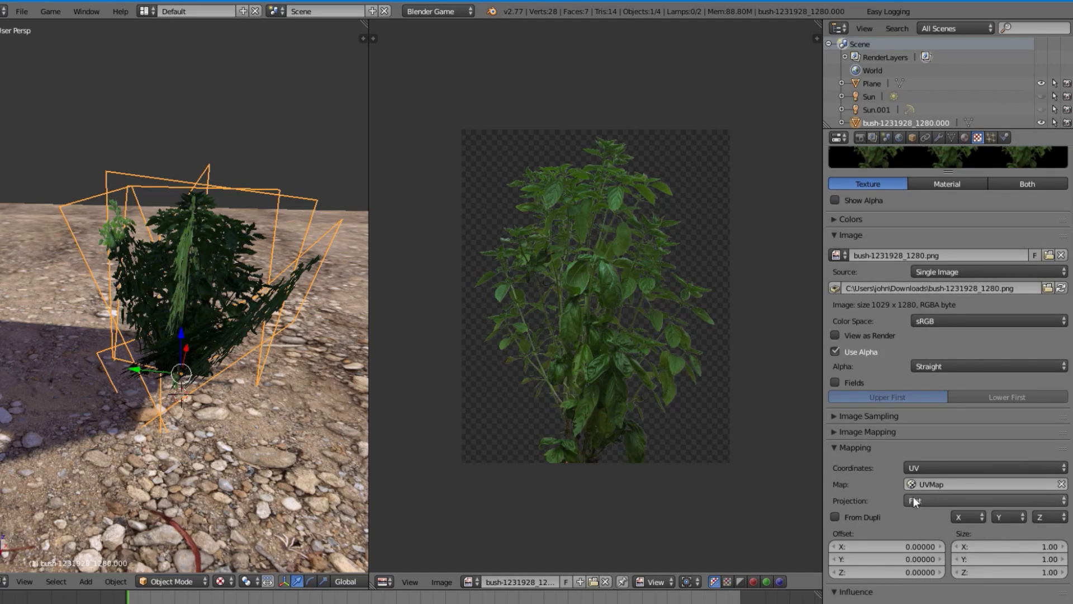
left_click(948, 484)
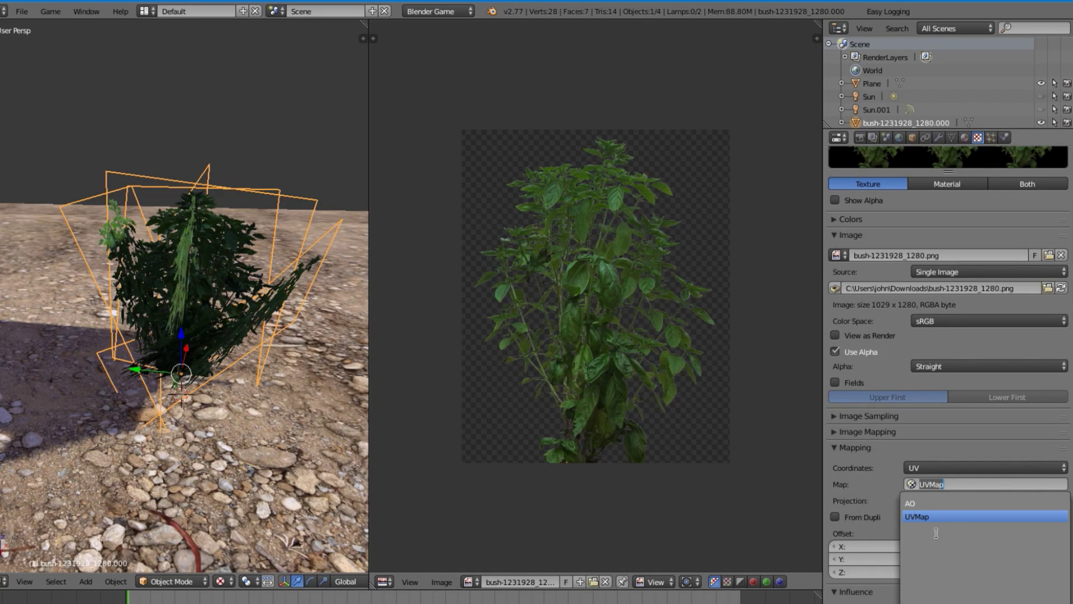
left_click(974, 517)
left_click(1060, 484)
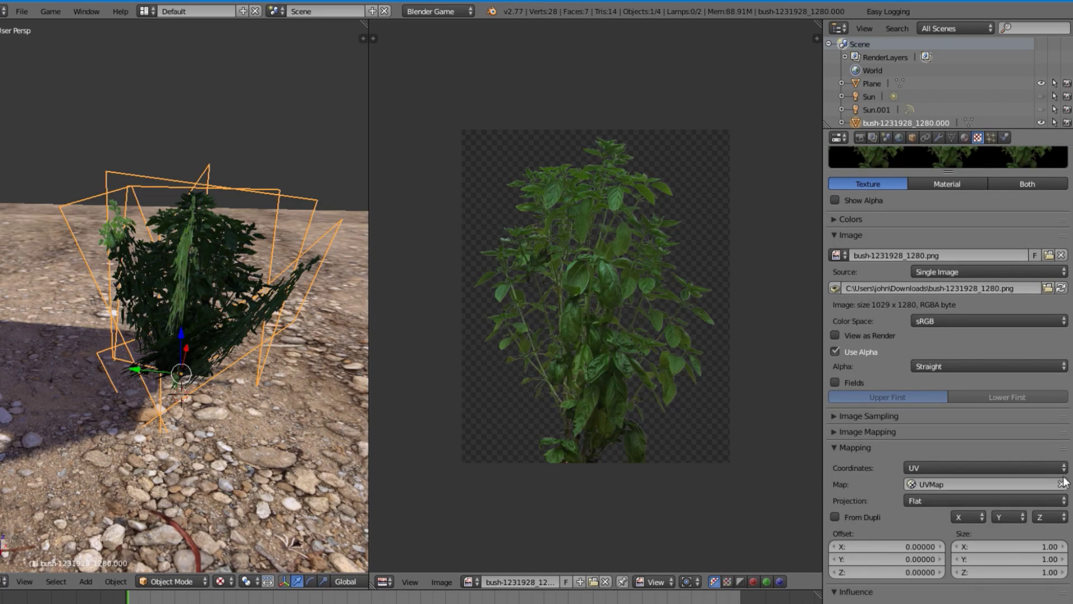
left_click(912, 485)
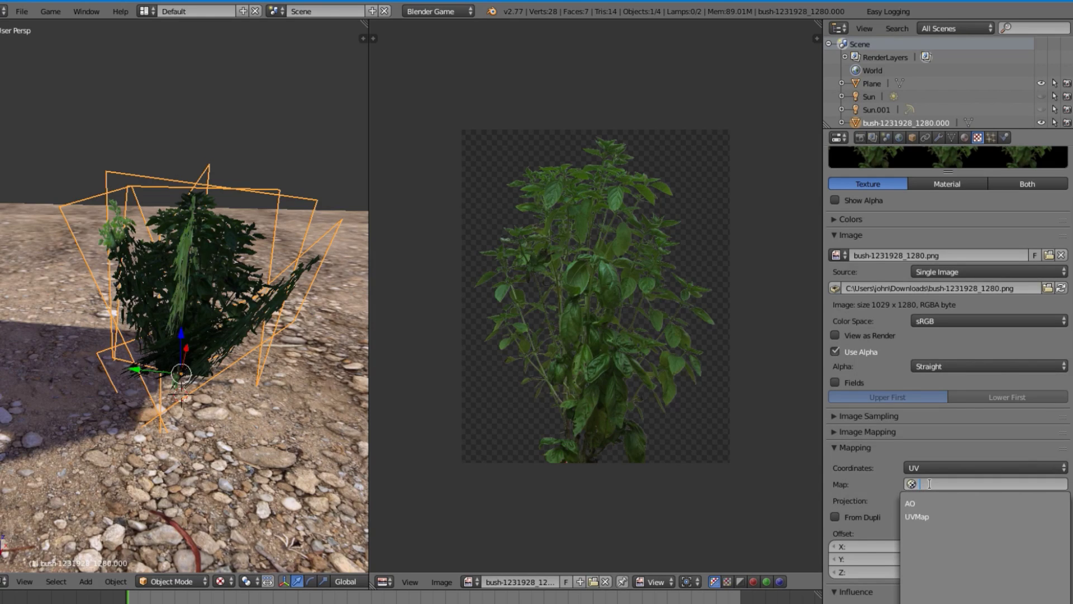
left_click(934, 517)
scroll(957, 361, "up", 5)
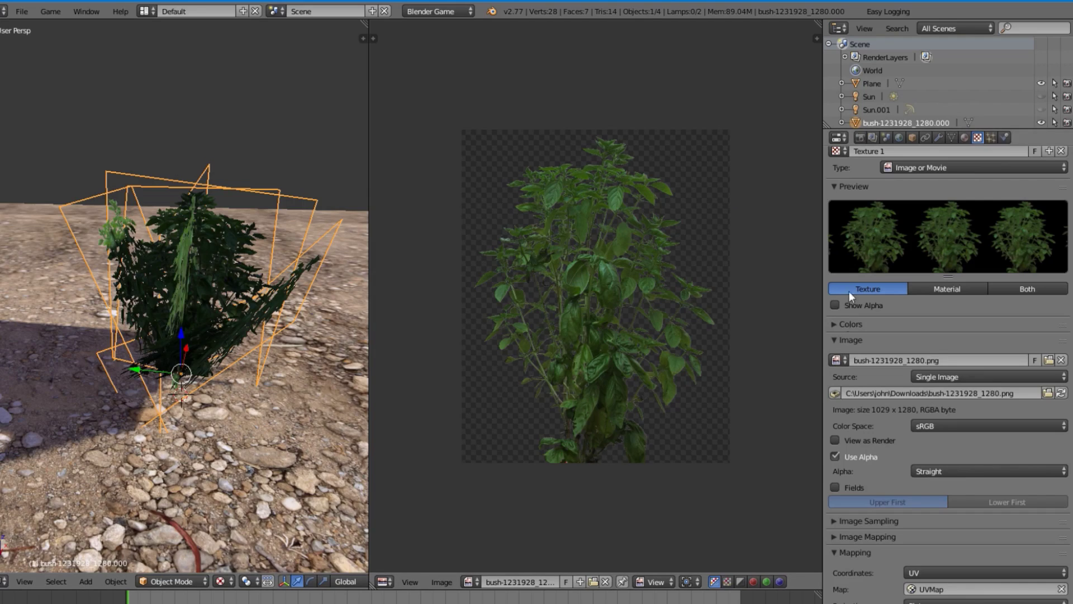
left_click(860, 138)
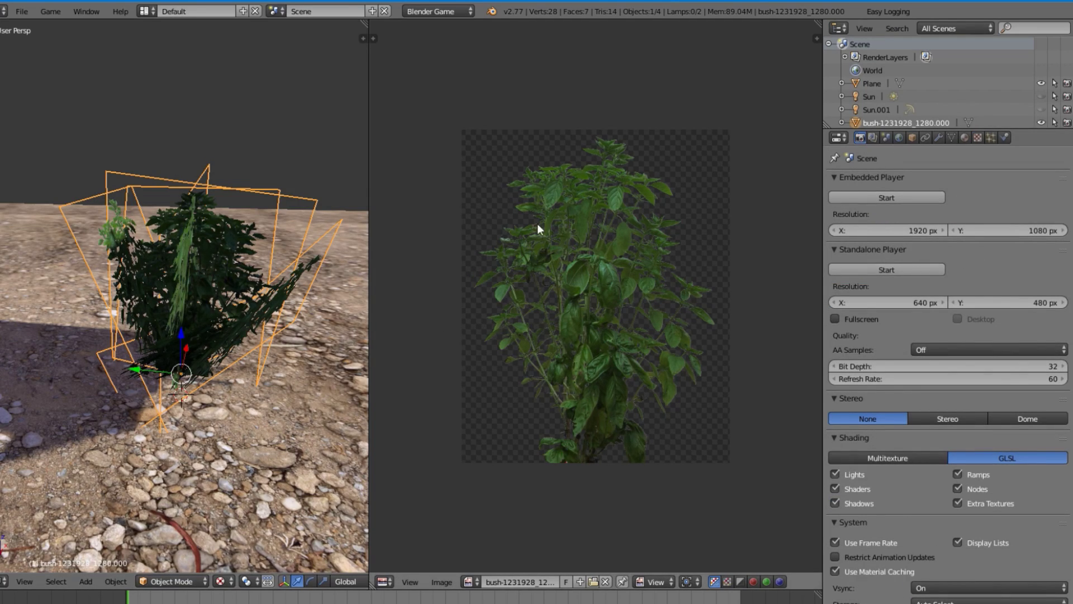
key("Tab")
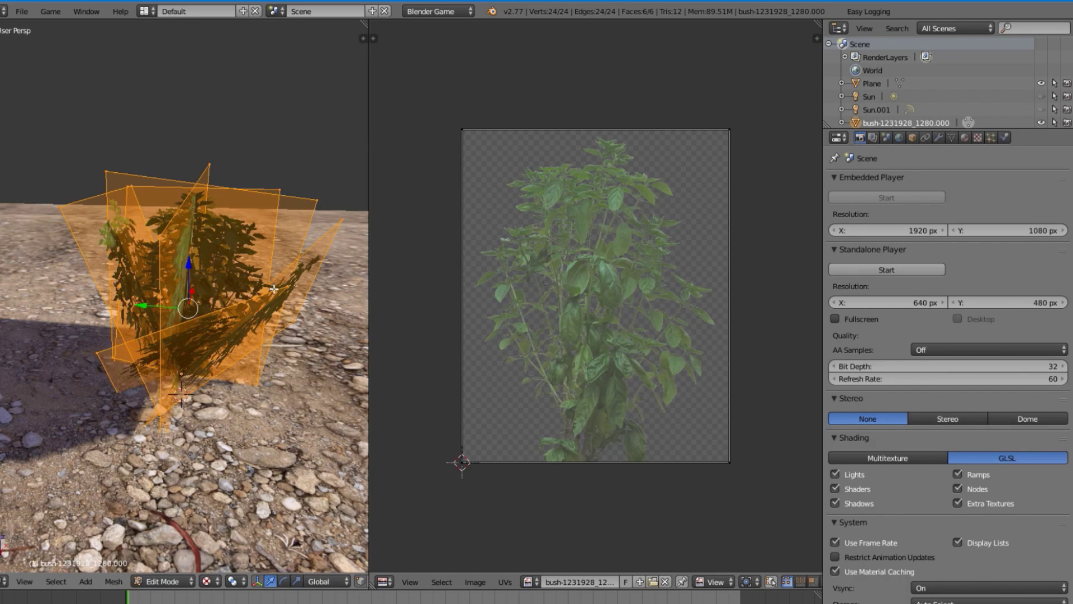
key("u")
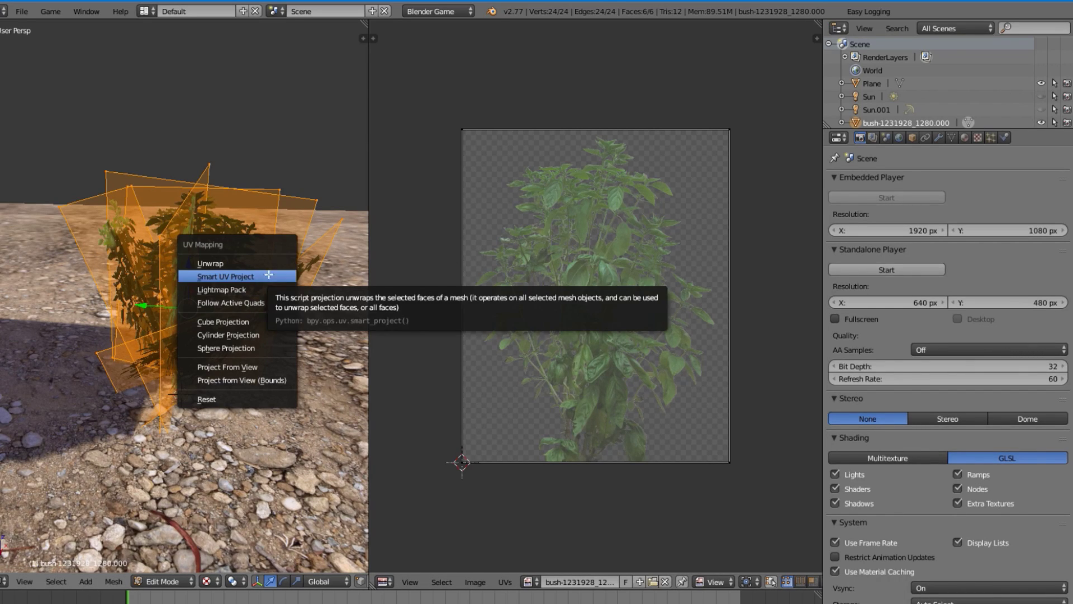
key("Tab")
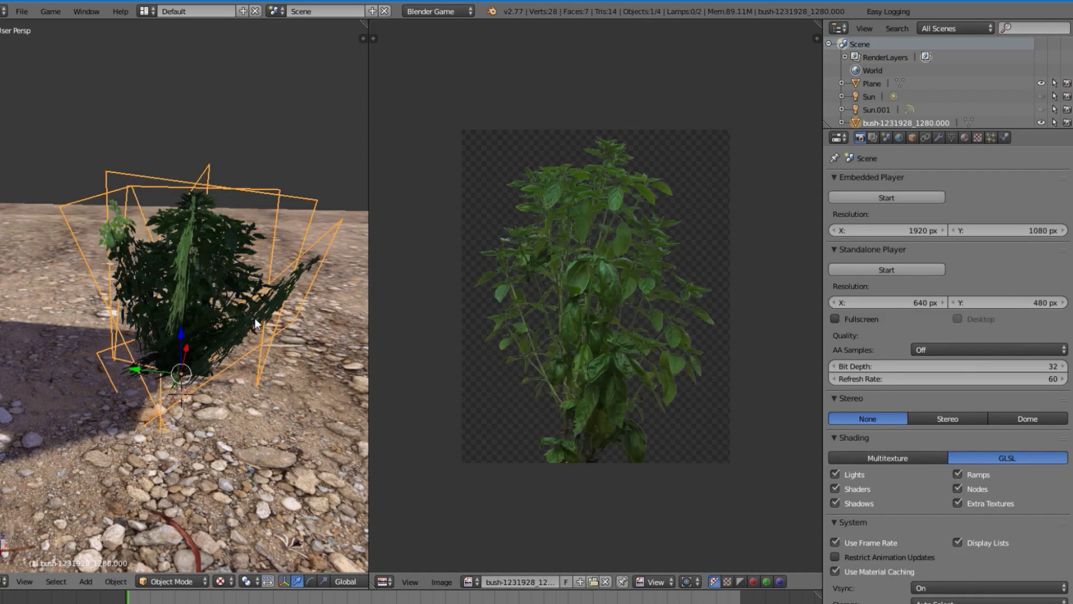
left_click(926, 137)
left_click(940, 138)
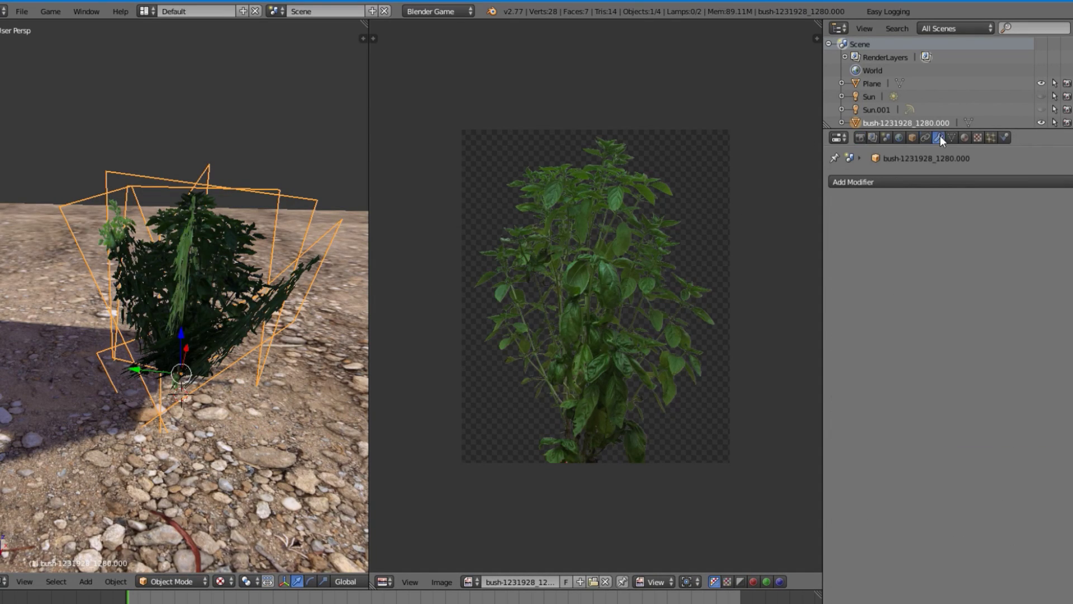
left_click(926, 137)
left_click(913, 137)
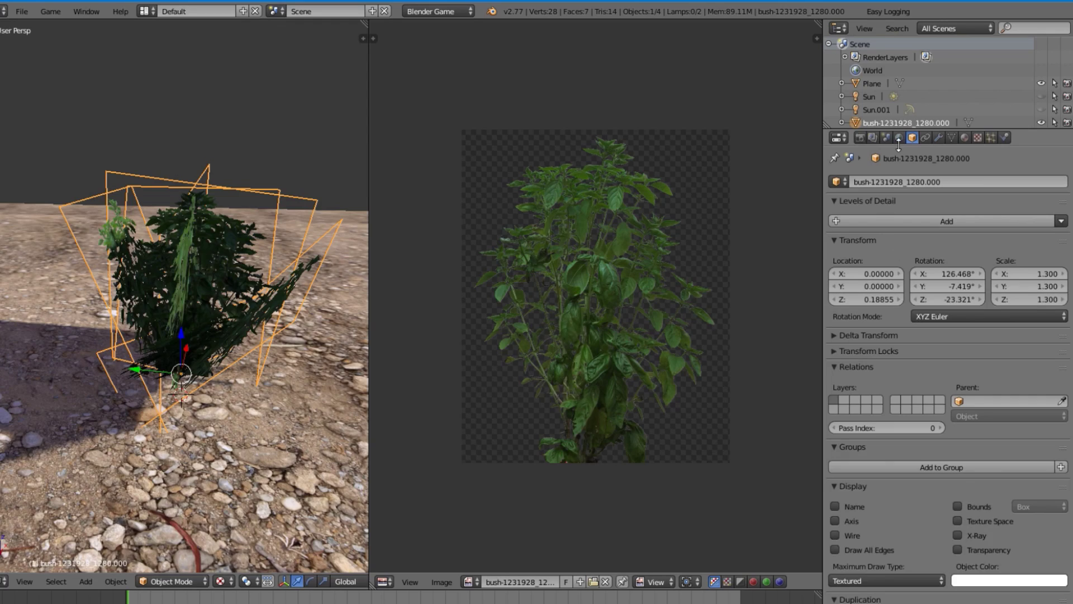
- Show the bush's mesh data settings again and apply the object's scale
left_click(951, 139)
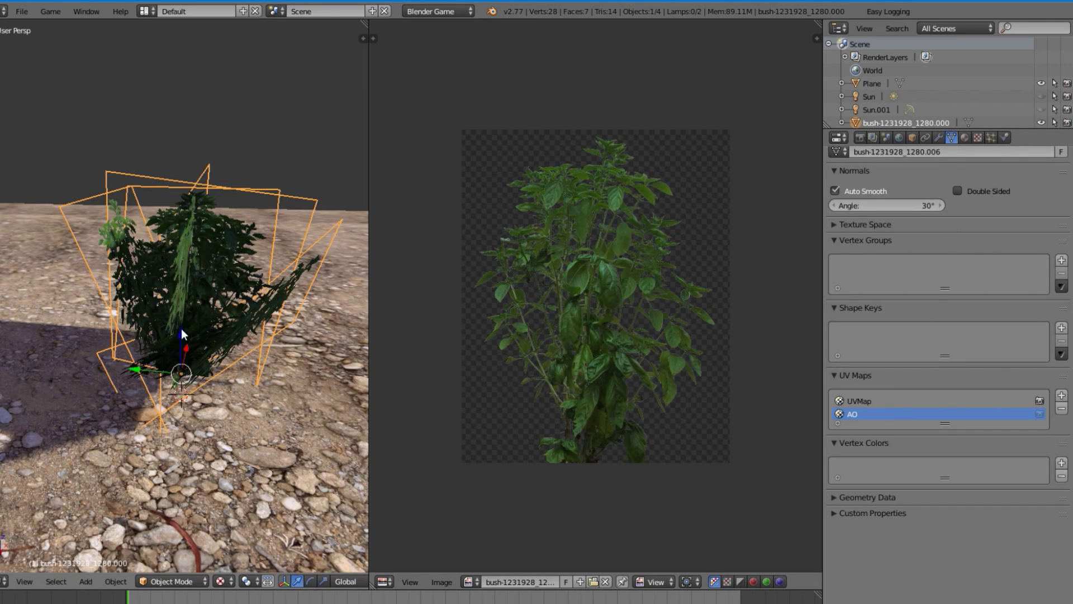
middle_click_drag(182, 329, 279, 335)
key("ctrl+a")
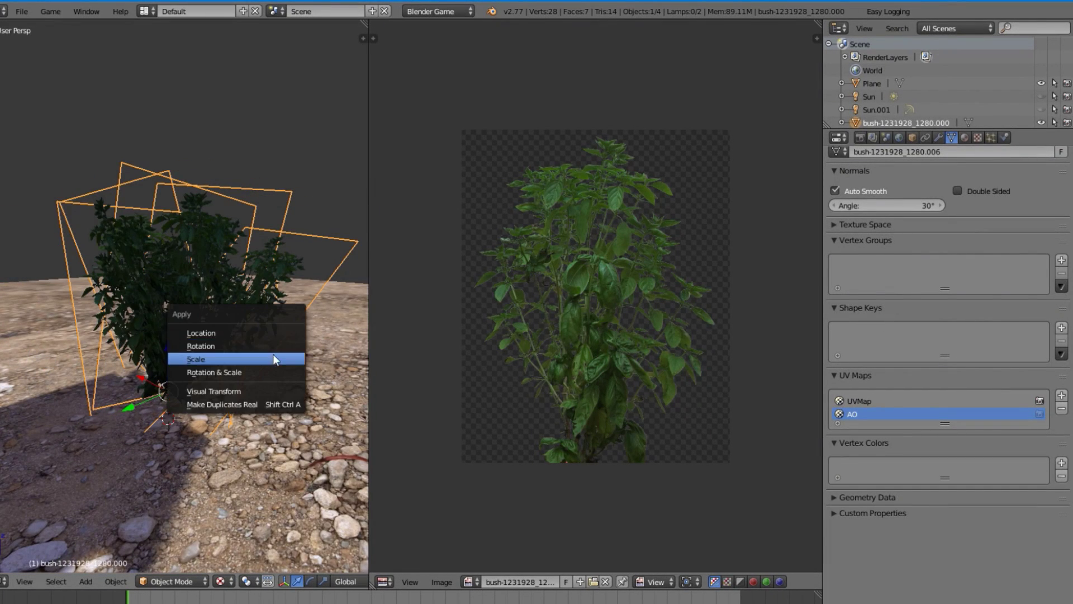
left_click(272, 355)
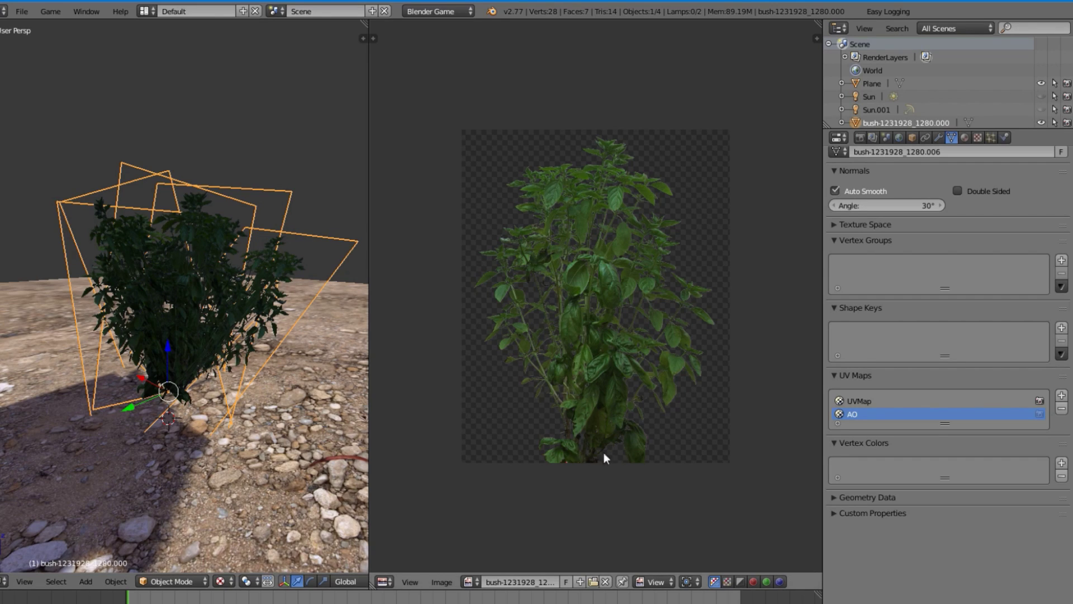
- Unlink the bush image from the UV/Image Editor and put the bush in Edit Mode
left_click(606, 581)
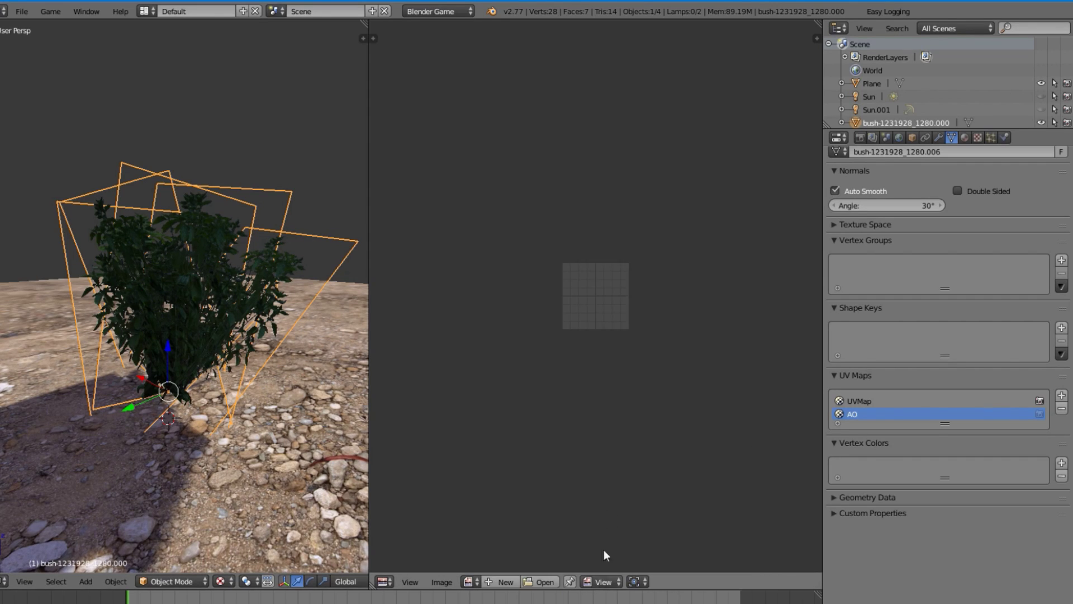
left_click(470, 582)
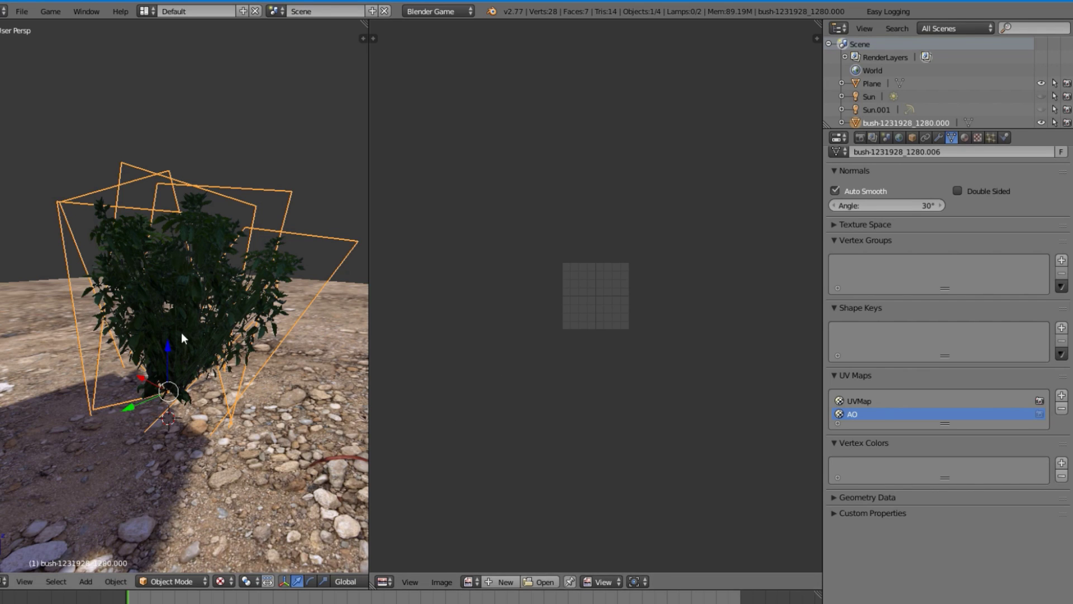
key("Tab")
left_click(664, 582)
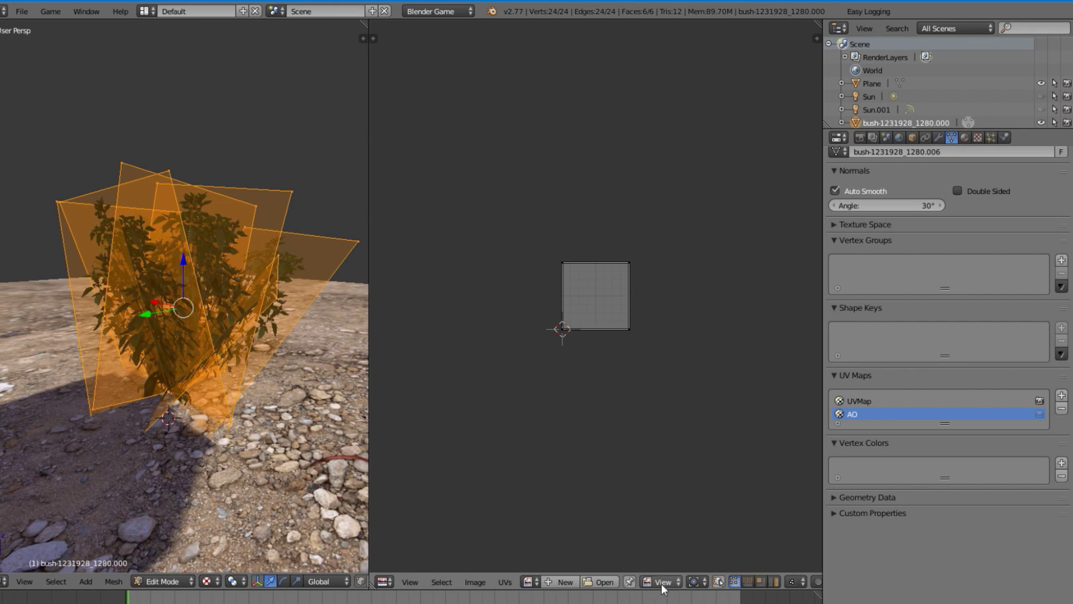
- Unwrap the bush's selected faces into the AO map with Lightmap Pack, using image size 512, pack quality 12 and margin 0.10
key("u")
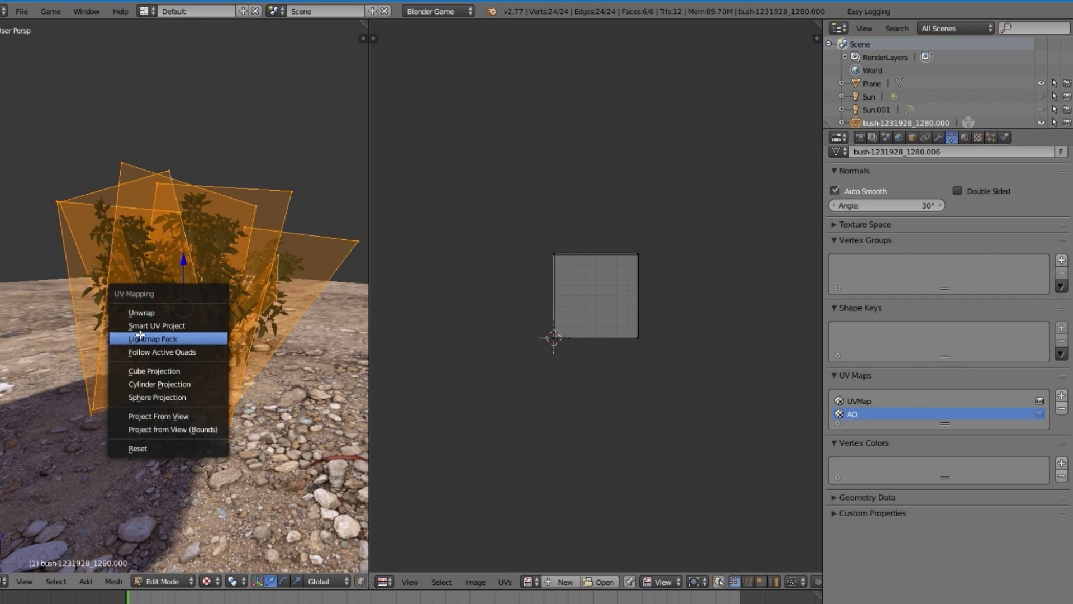
left_click(182, 338)
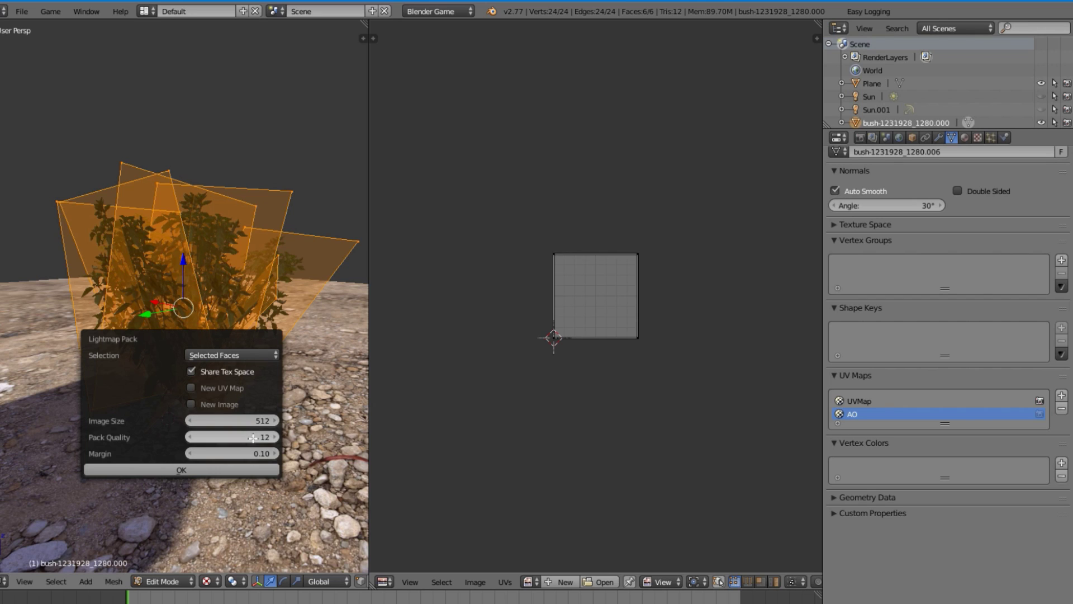
left_click(252, 457)
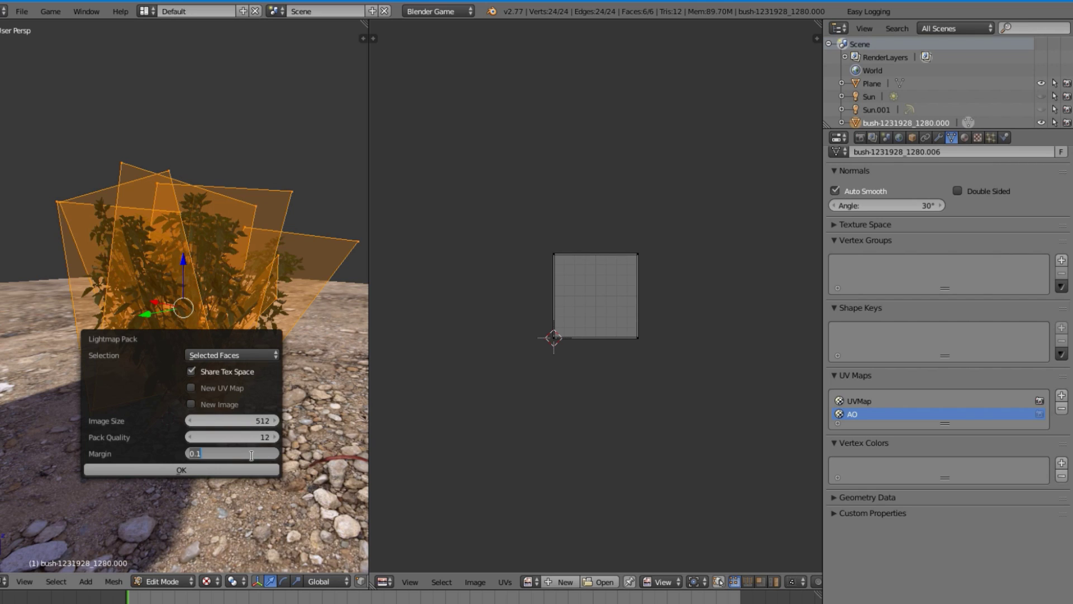
key("Return")
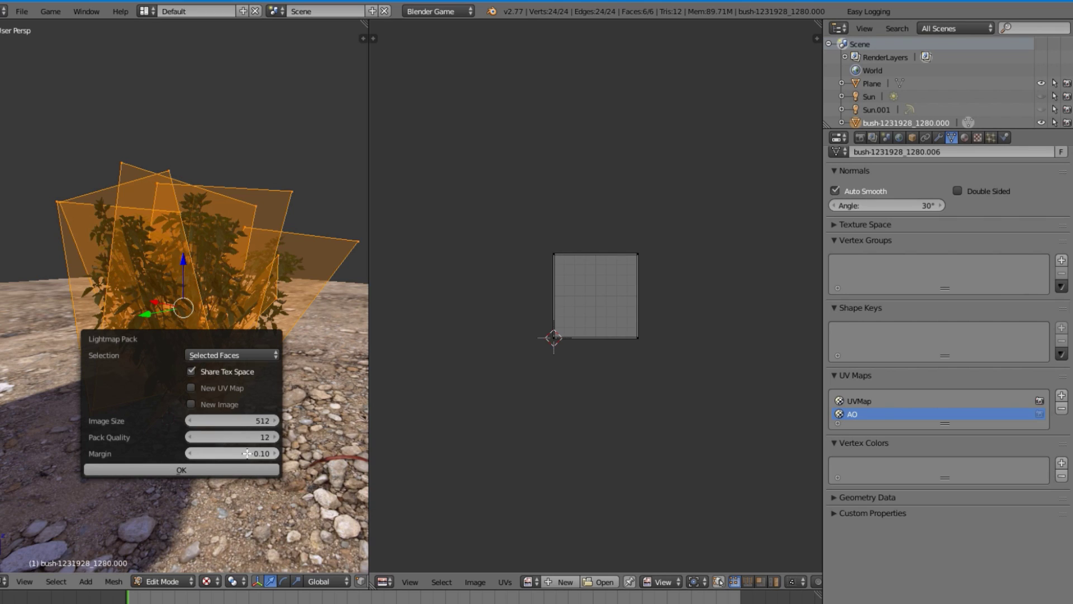
left_click(183, 469)
- Examine the packed AO layout up close, checking the gaps between the faces' UV islands
scroll(519, 388, "up", 9)
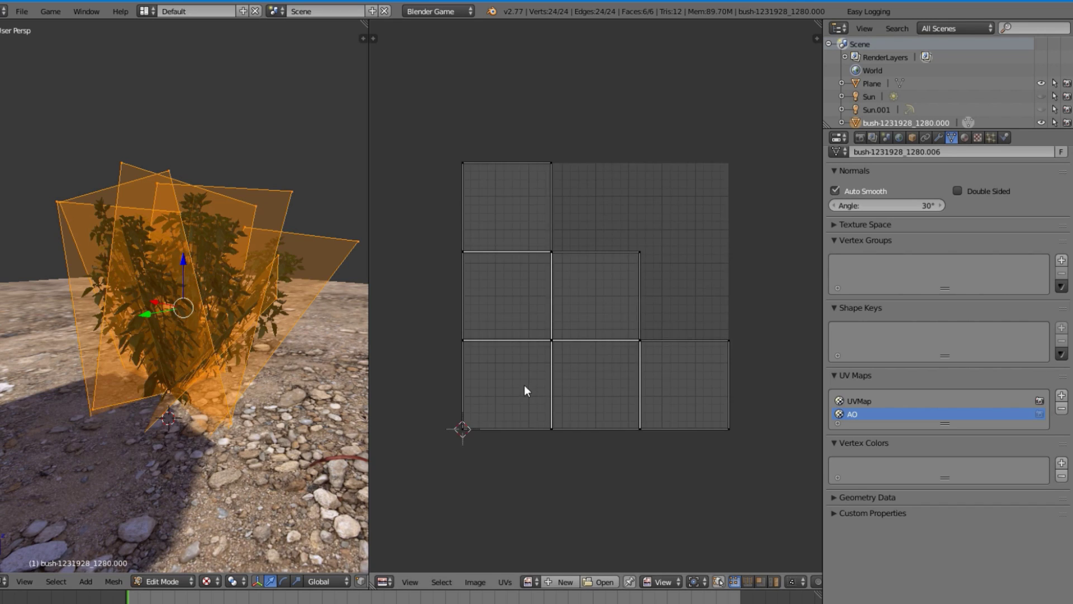
scroll(571, 353, "up", 3)
middle_click_drag(707, 448, 430, 227)
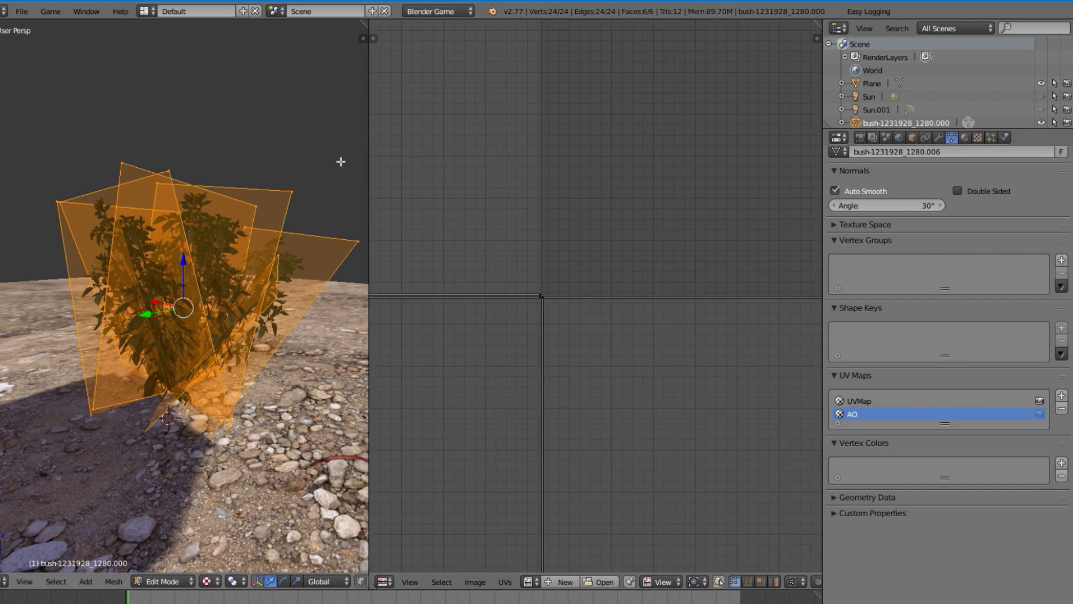
scroll(495, 328, "up", 5)
scroll(428, 461, "down", 11)
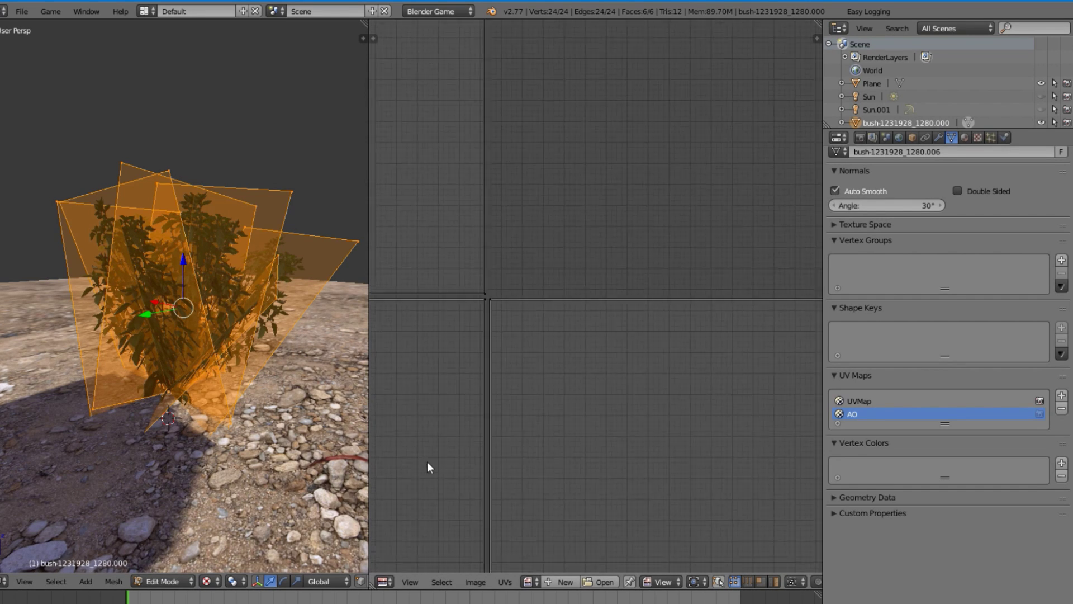
middle_click_drag(441, 411, 501, 484)
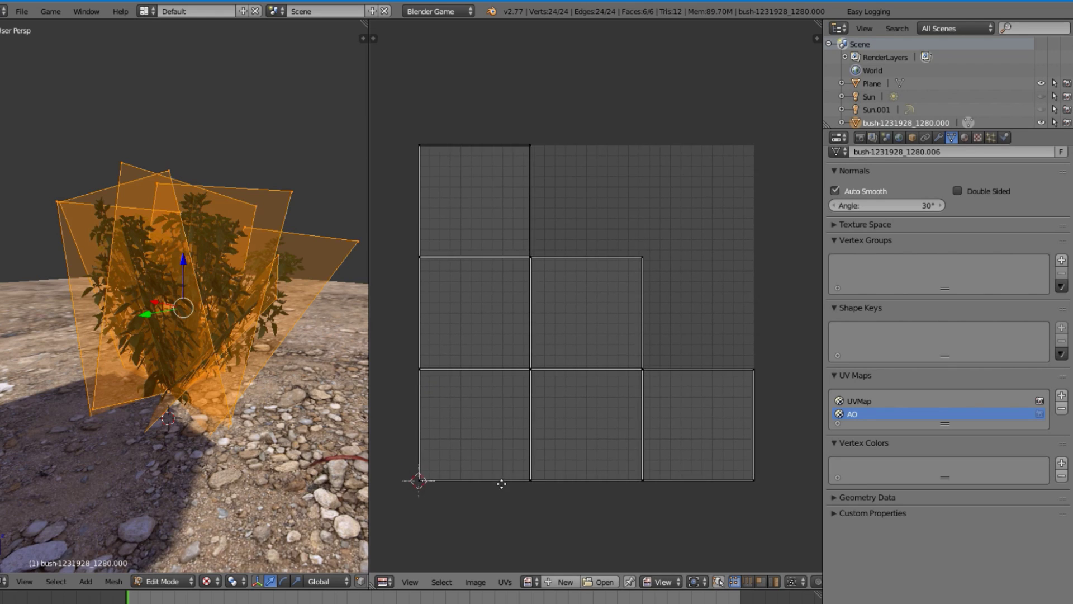
key("Tab")
key("Tab")
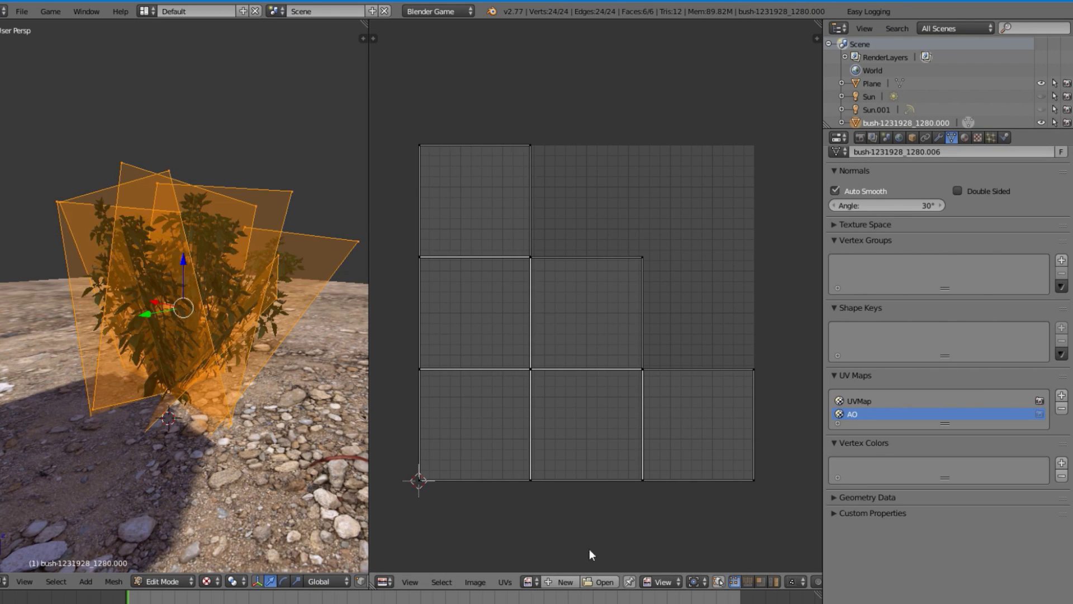
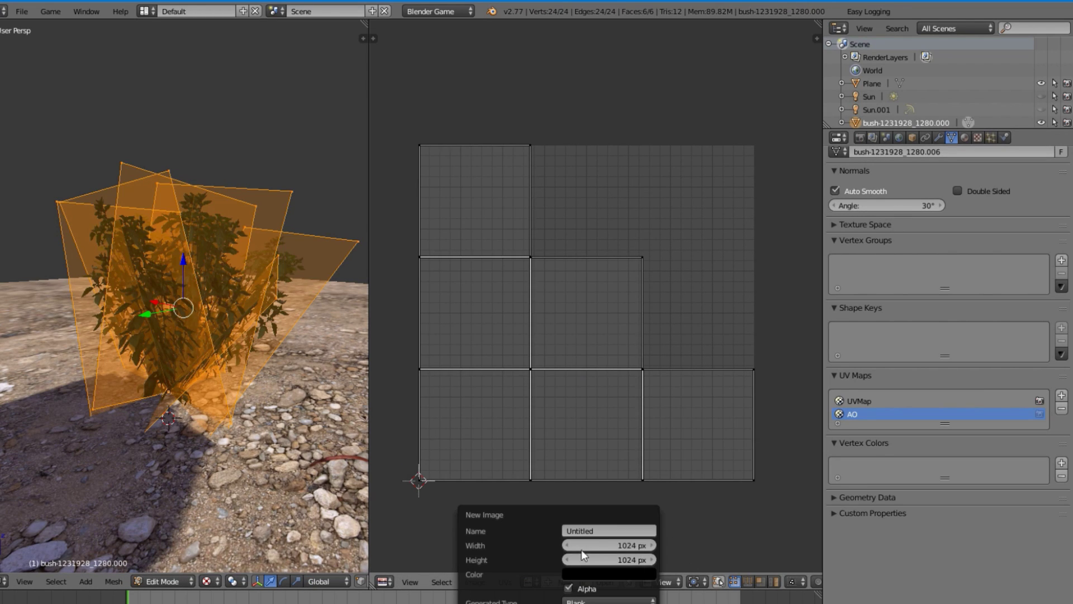
- Create a new image named AO with the UV Grid generated type for the bush's packed layout
left_click(600, 531)
type("AO")
key("Return")
left_click(593, 601)
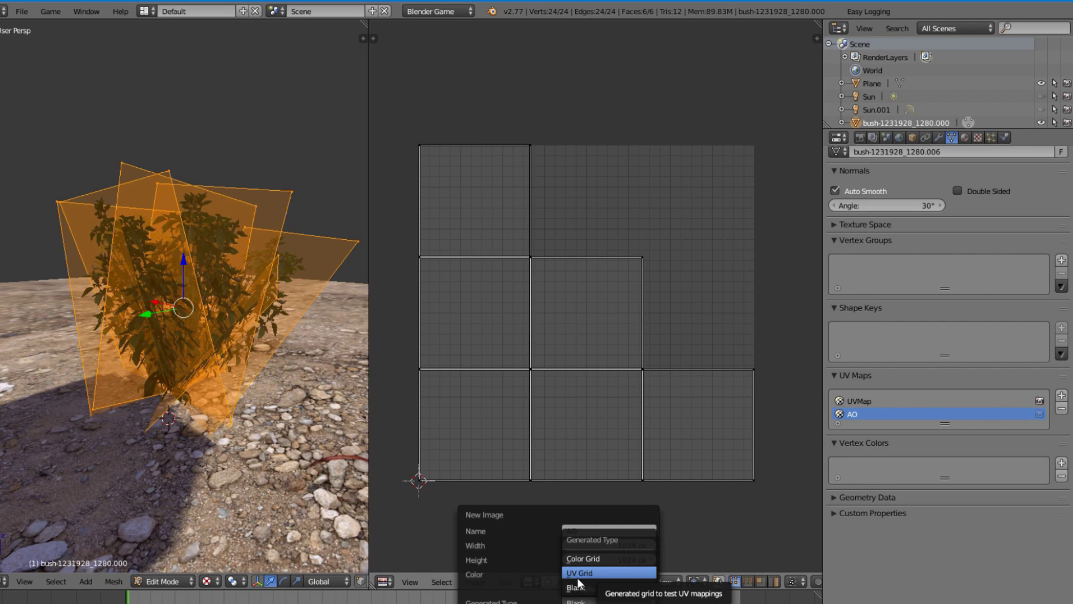
left_click(593, 576)
key("Return")
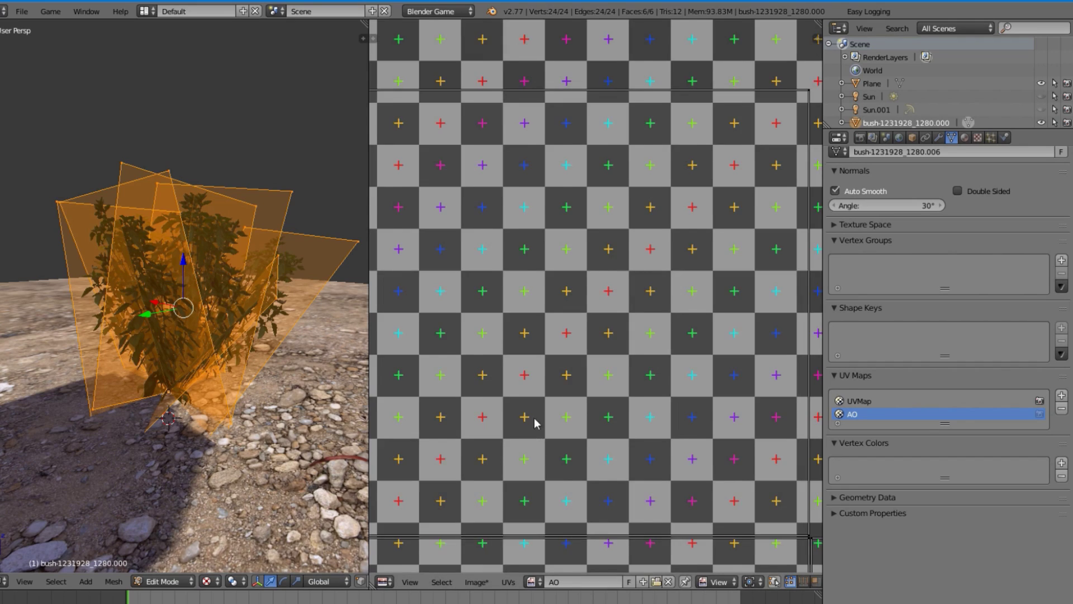
- Return the bush to Object Mode and create a new brush texture that uses the AO image
scroll(537, 424, "down", 3)
key("Tab")
scroll(568, 269, "down", 1)
left_click(978, 137)
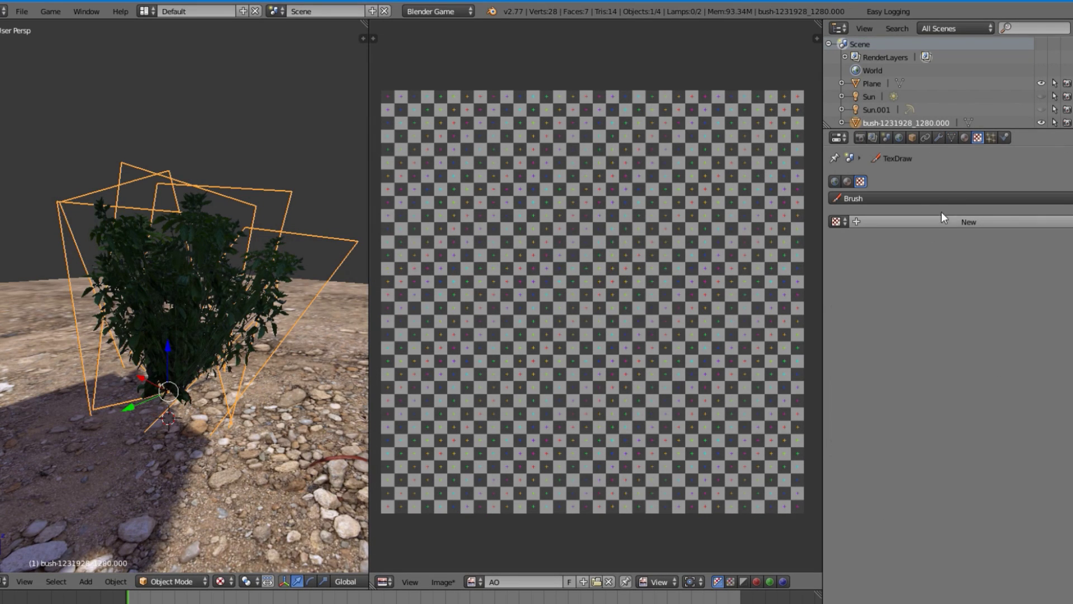
left_click(985, 223)
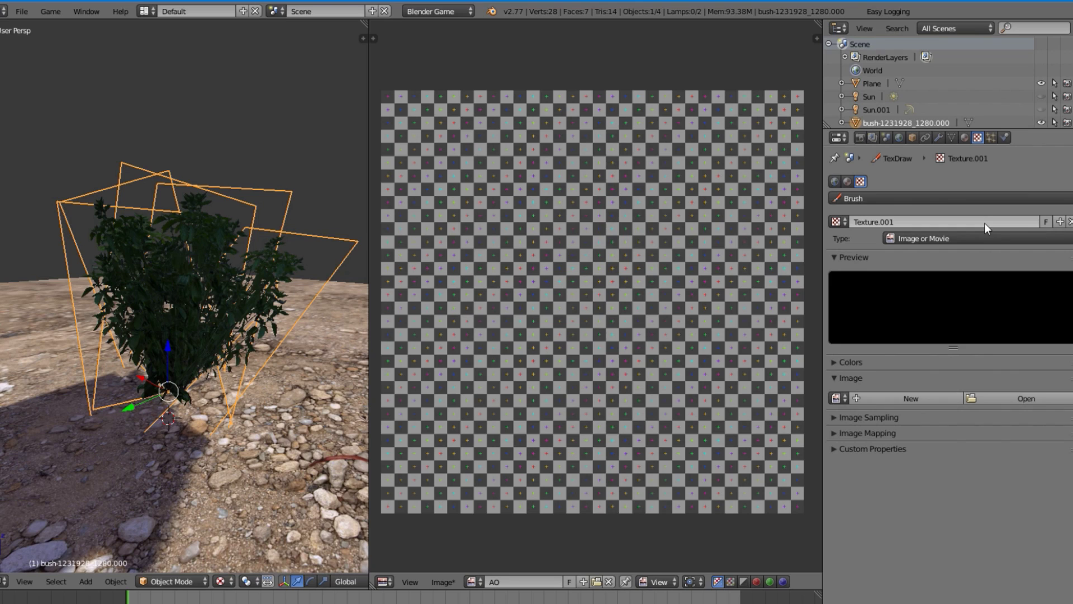
left_click(839, 398)
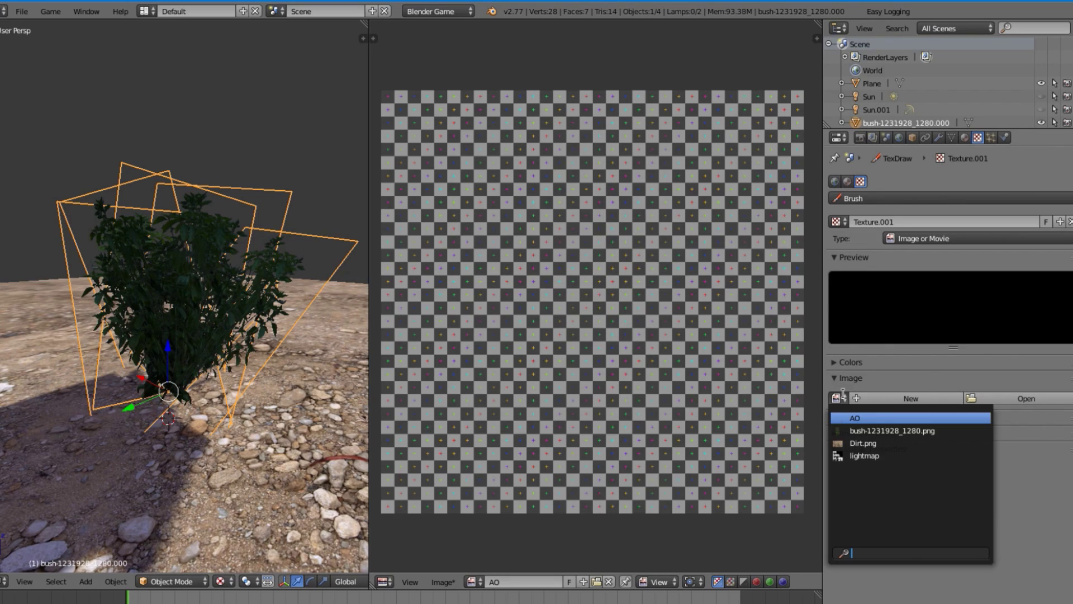
left_click(892, 419)
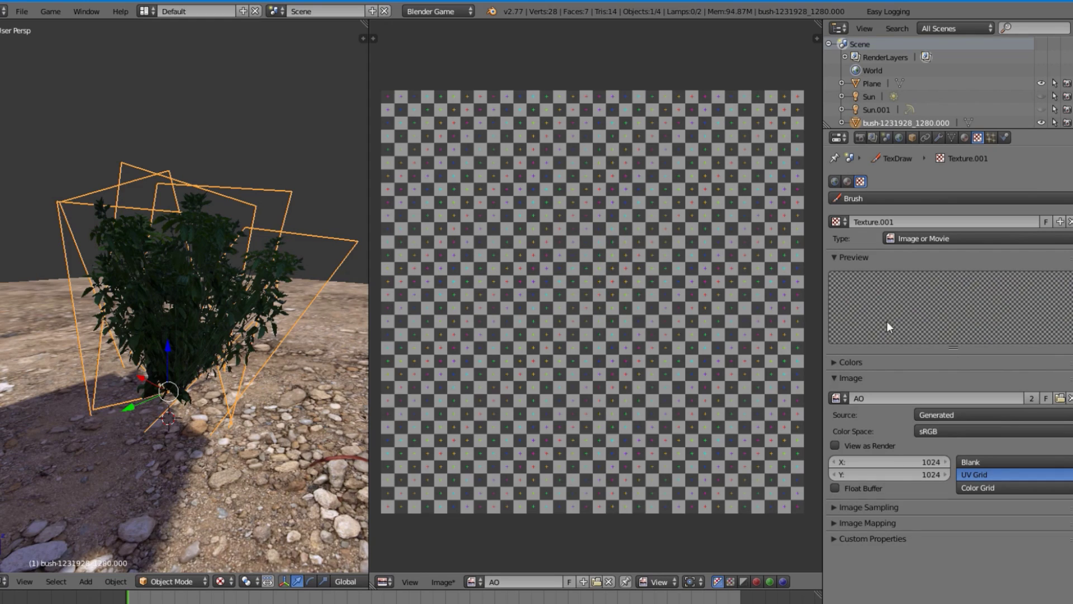
- Assign Texture.001 to the second texture slot of the bush's material
left_click(848, 181)
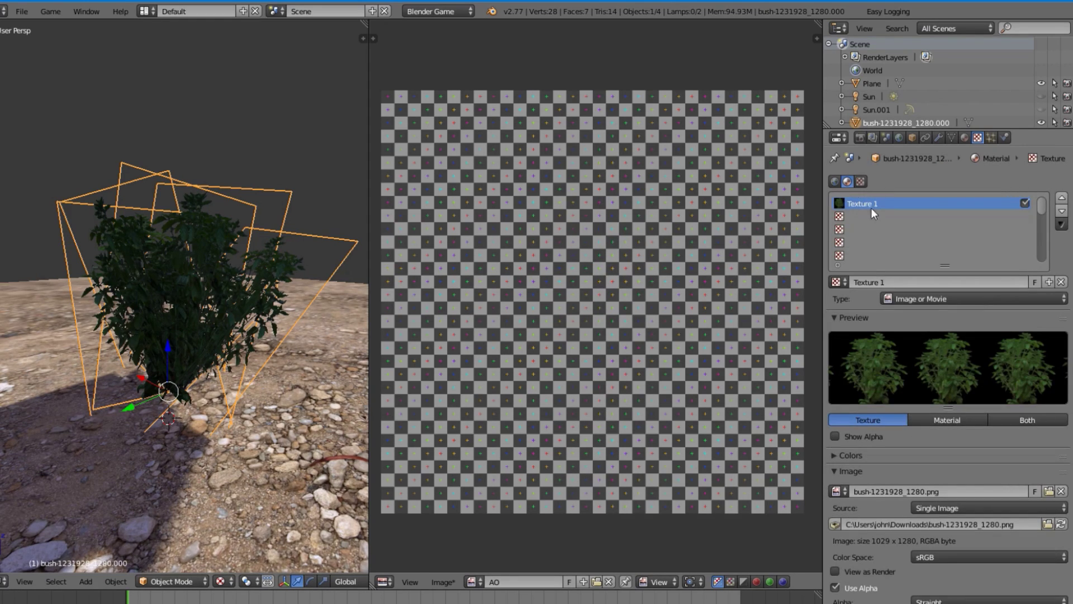
left_click(841, 217)
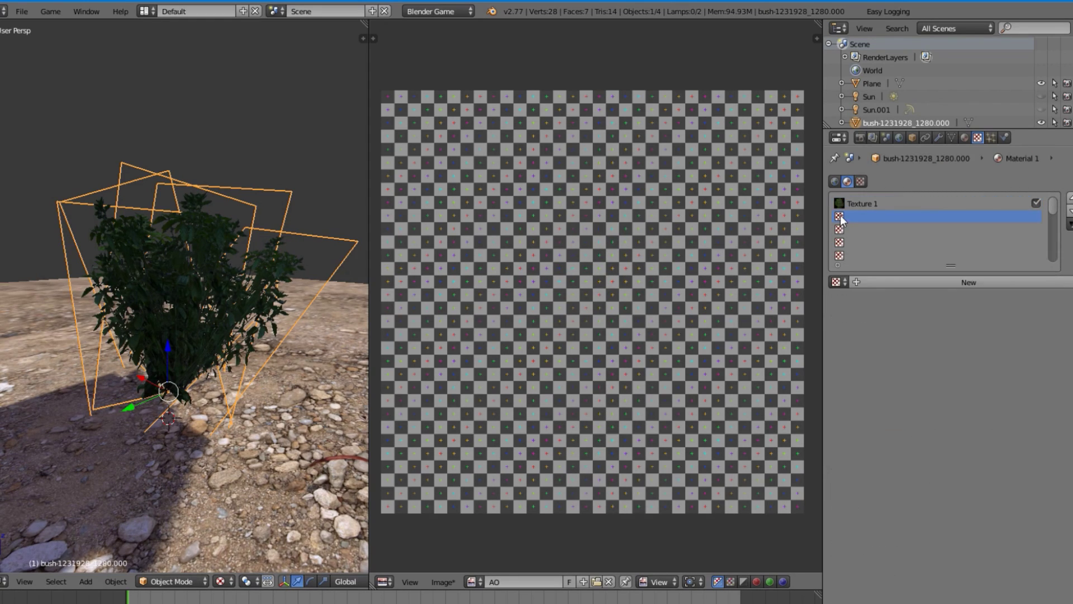
left_click(860, 181)
left_click(847, 181)
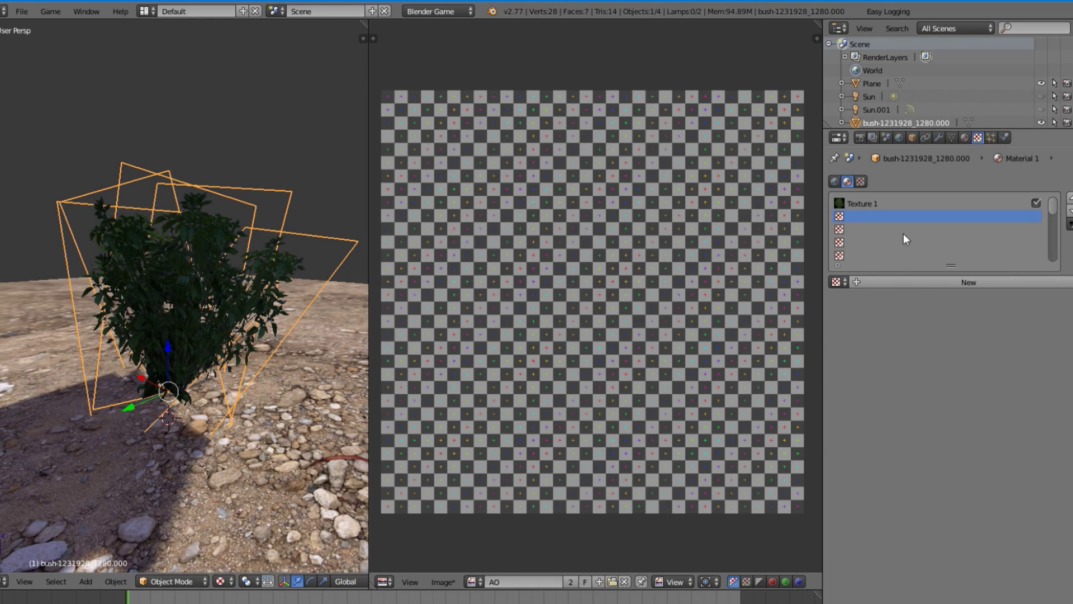
left_click(838, 282)
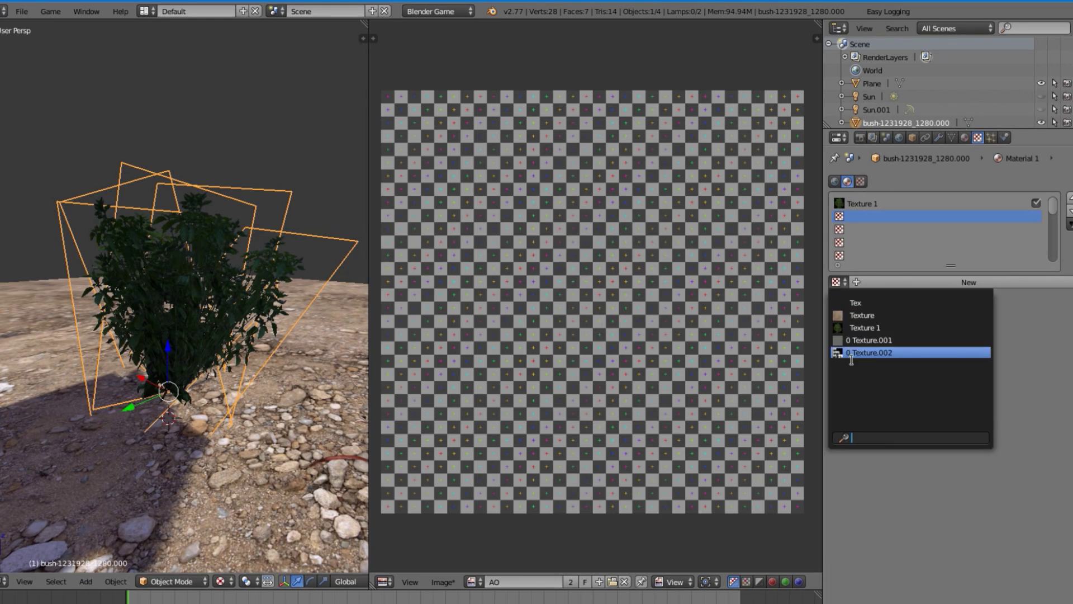
left_click(879, 340)
- Rename the texture in the bush material's second slot to AO, keeping its Image or Movie type
left_click(904, 298)
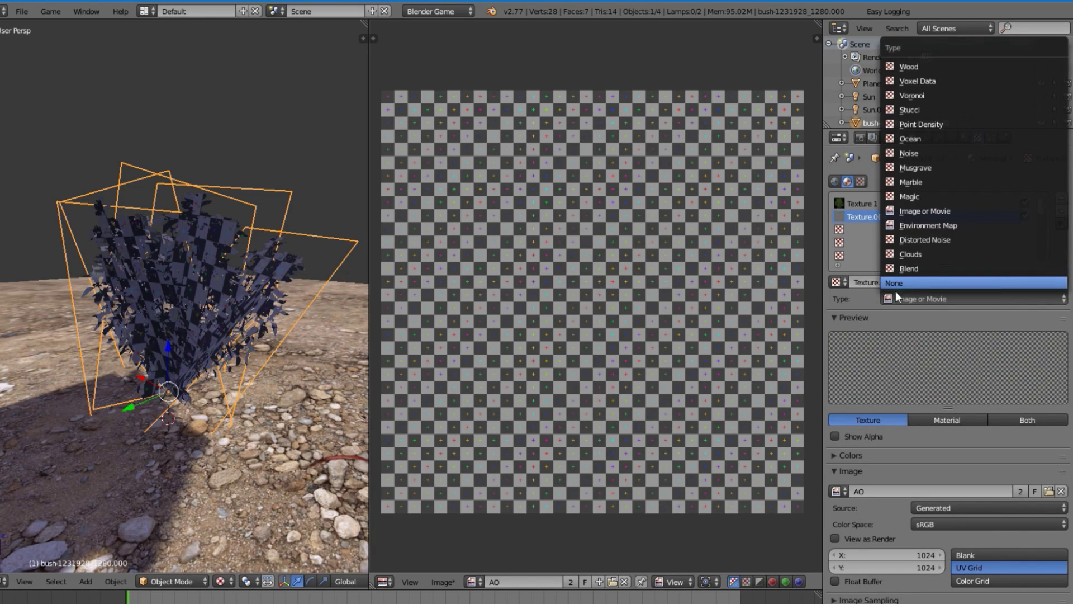
left_click(904, 287)
left_click(878, 282)
type("A")
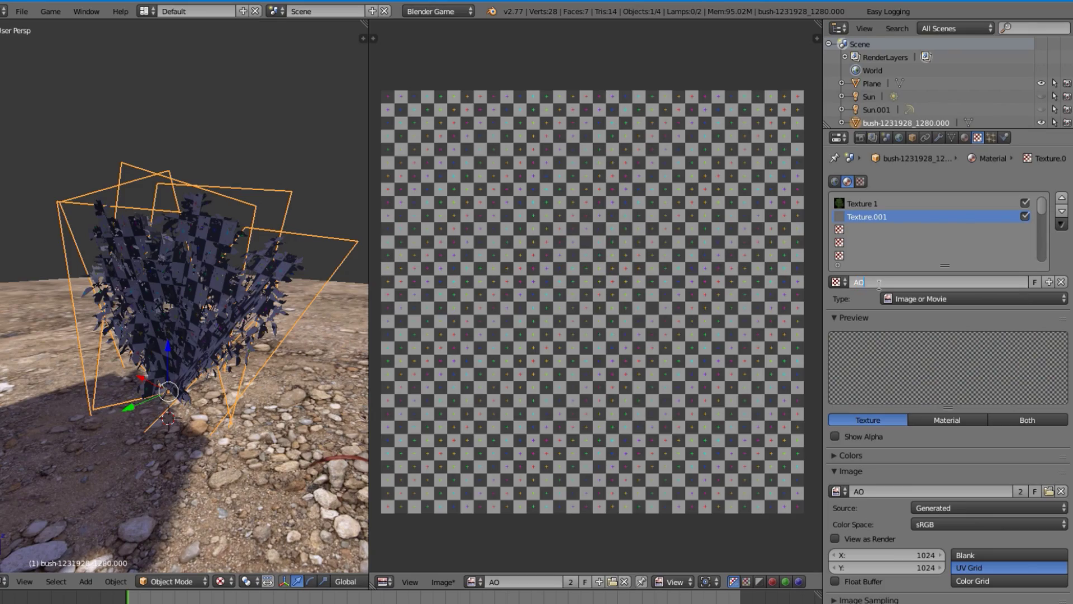
type("O")
key("Return")
- Check the grid texture on the bush up close and set the bake mode to Ambient Occlusion
scroll(248, 424, "up", 6)
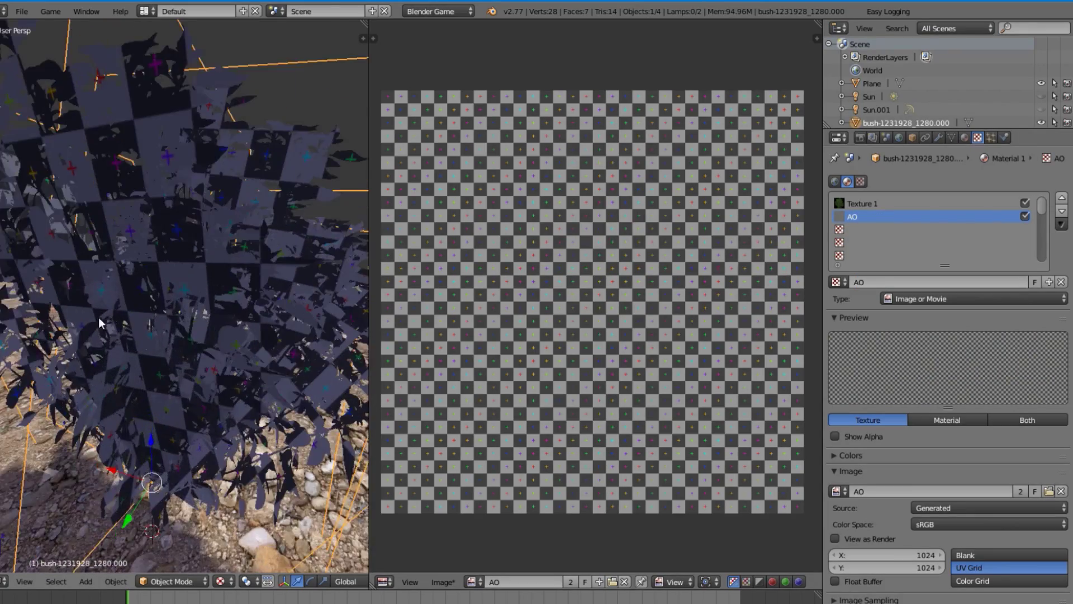
middle_click_drag(227, 289, 149, 189)
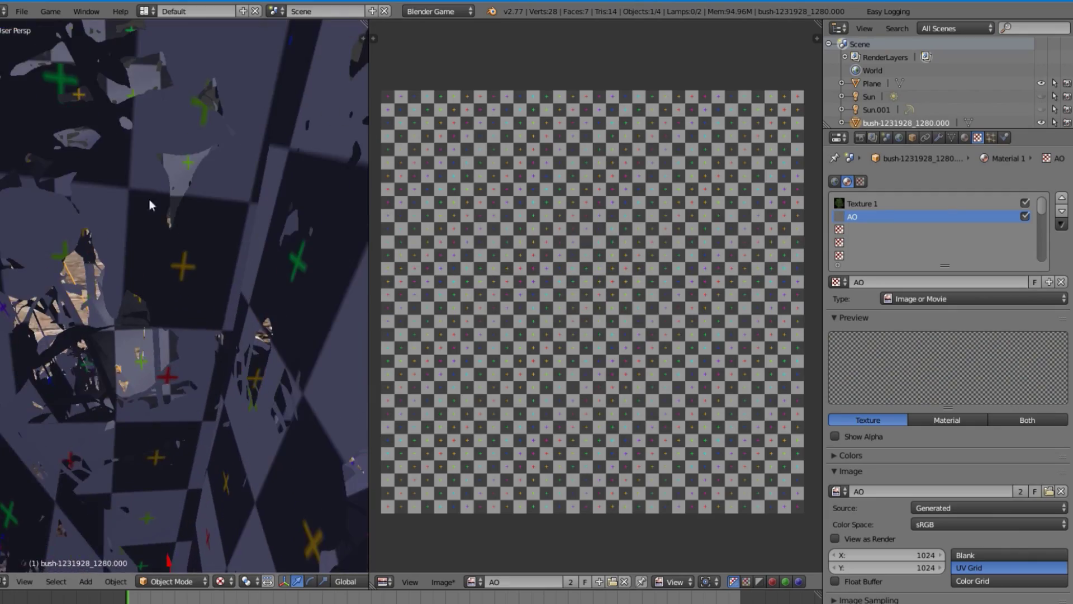
scroll(170, 339, "down", 6)
key("a")
middle_click_drag(182, 338, 142, 237)
right_click(141, 234)
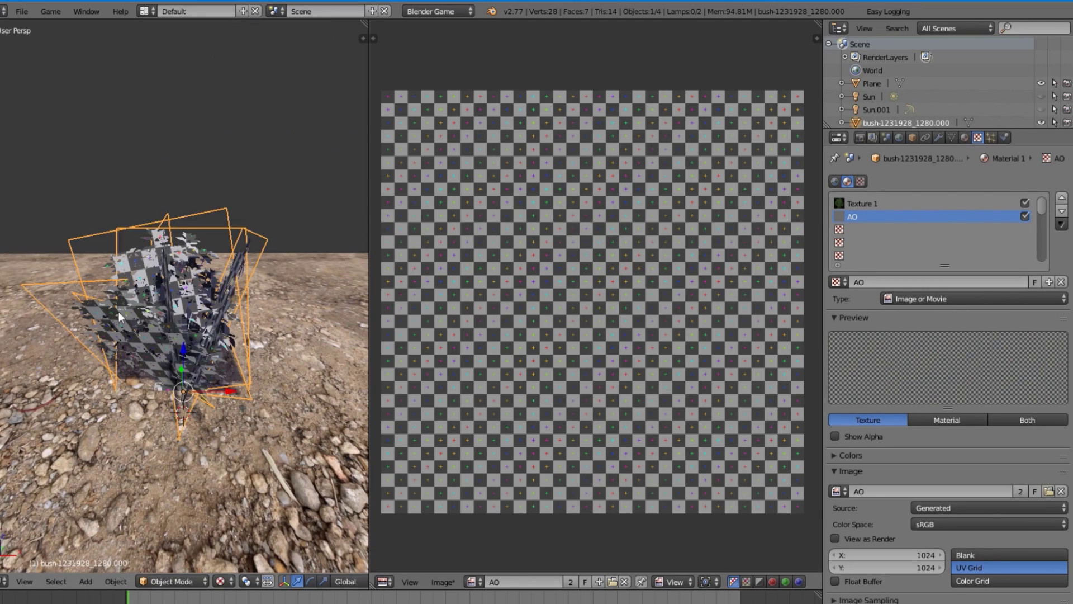
left_click(860, 138)
scroll(983, 380, "down", 10)
left_click(841, 535)
scroll(909, 535, "down", 5)
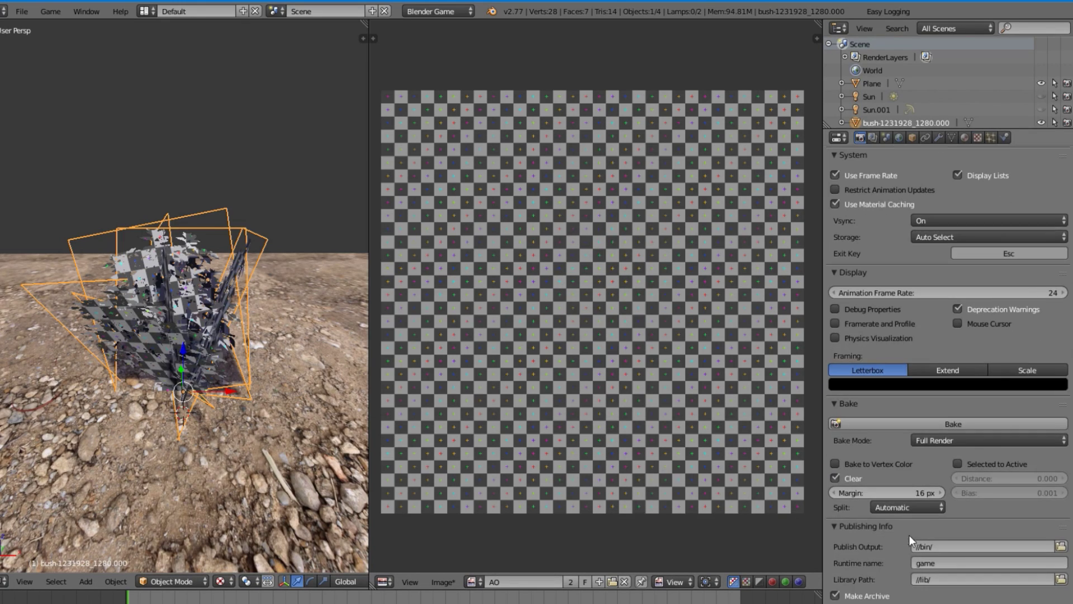
left_click(1011, 437)
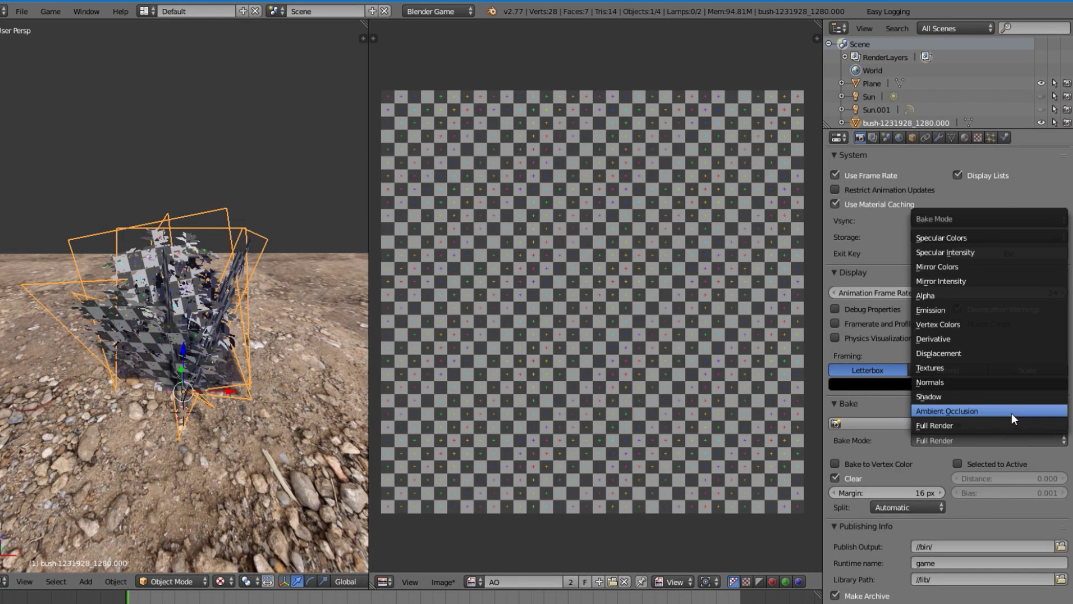
left_click(1012, 413)
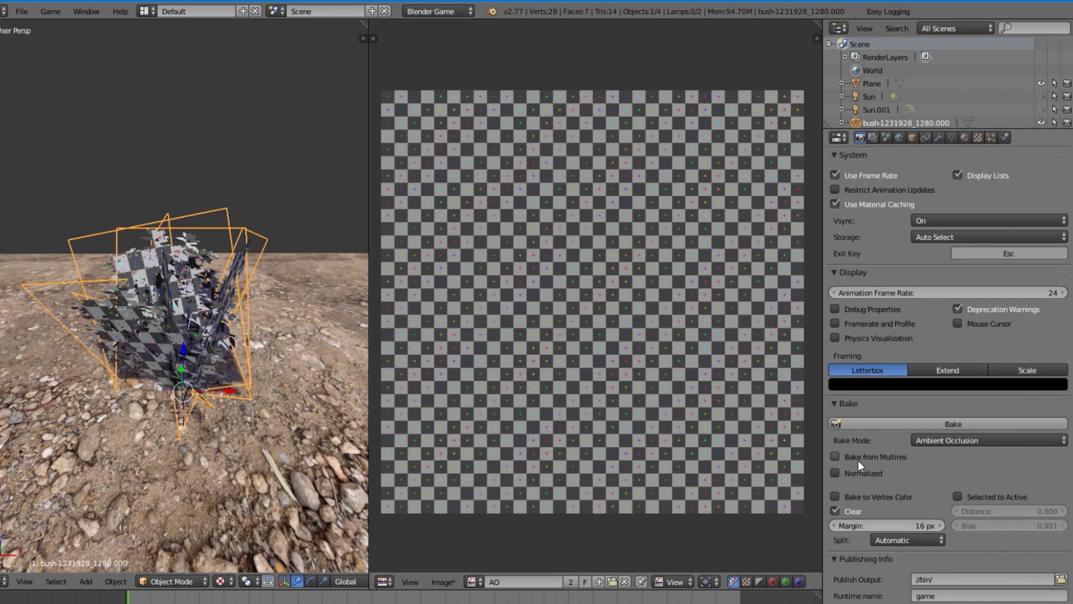
- Bake the bush's ambient occlusion into the AO image and inspect the result on the bush and in the image
left_click(898, 425)
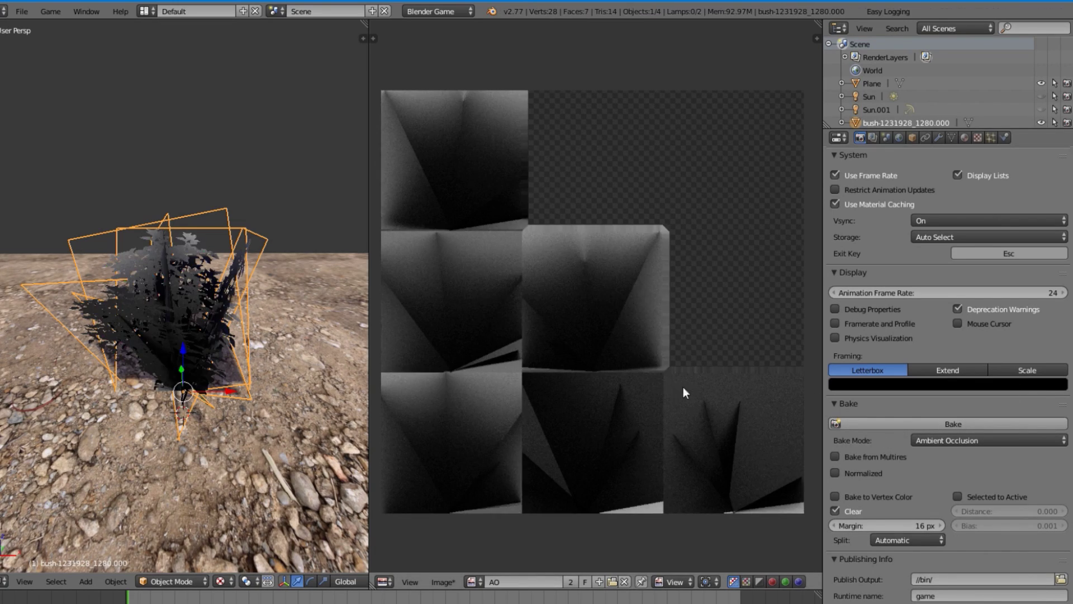
middle_click_drag(149, 364, 176, 425)
scroll(171, 425, "up", 2)
middle_click_drag(99, 405, 151, 380)
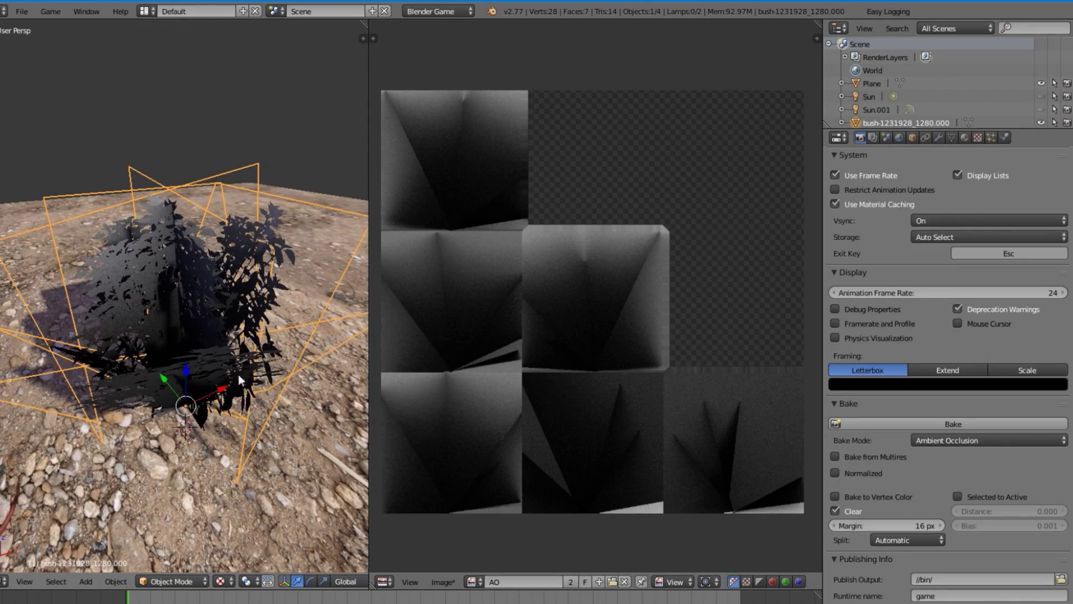
scroll(192, 190, "up", 1)
scroll(479, 274, "up", 4)
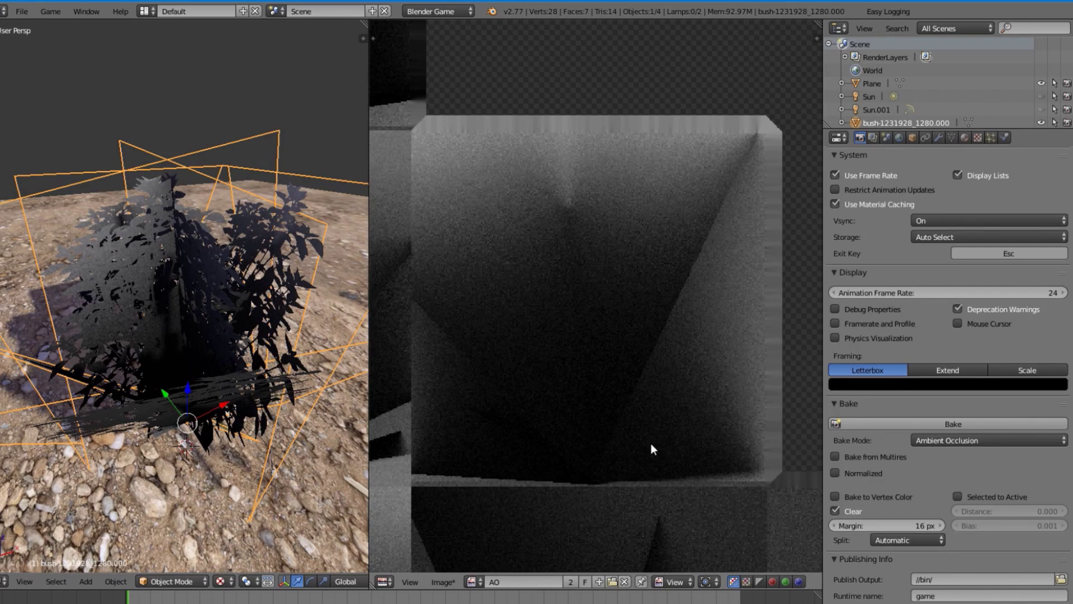
scroll(659, 460, "down", 4)
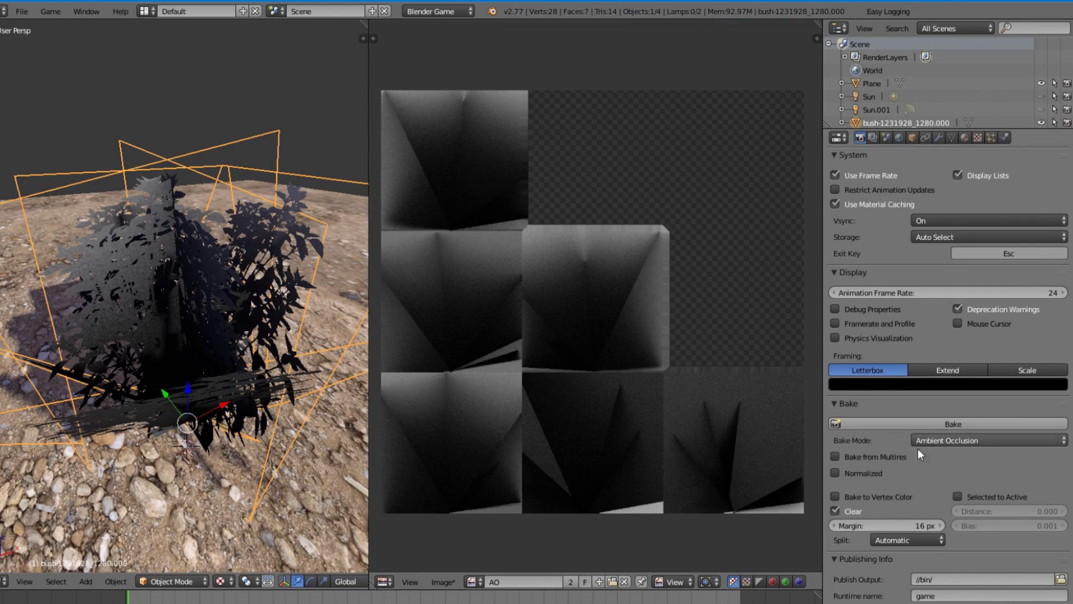
- Enable Normalized for the bake and bake the bush's ambient occlusion into the AO image again
left_click(835, 474)
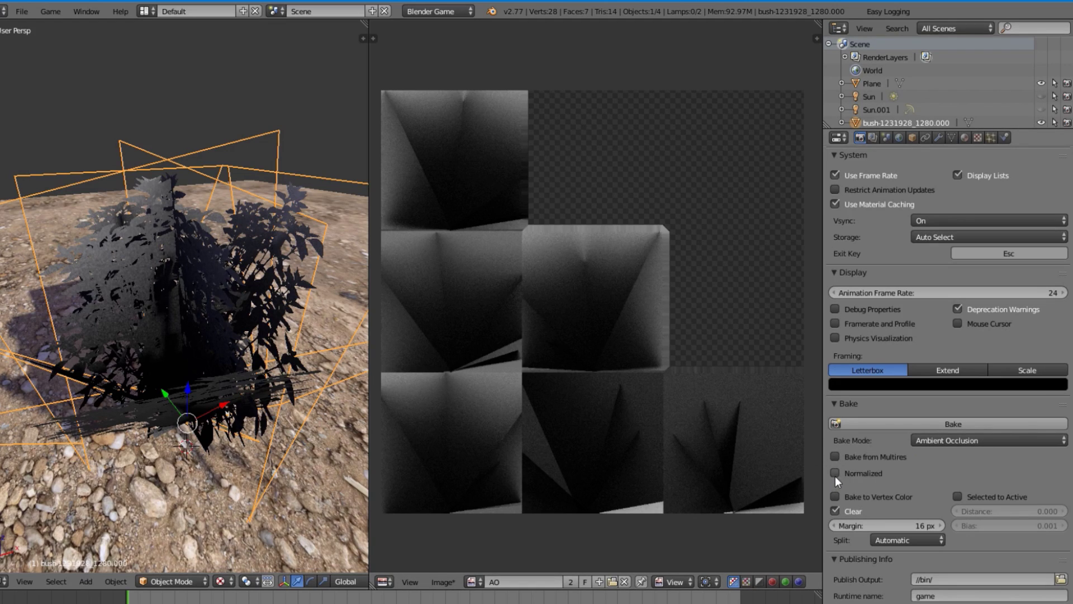
left_click(875, 425)
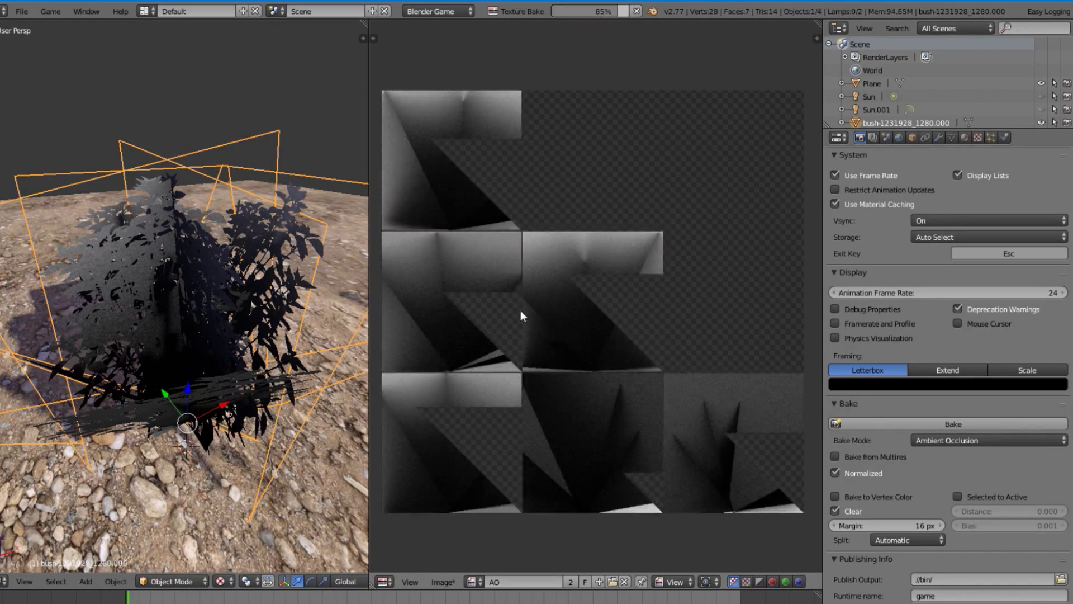
middle_click_drag(80, 248, 171, 206)
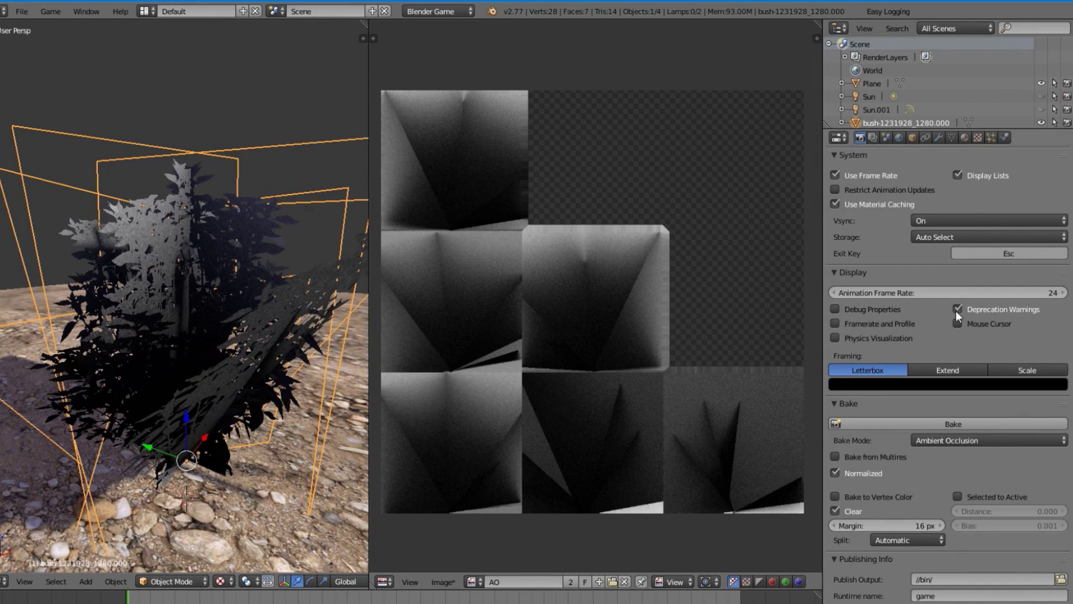
- Set the AO texture's blend mode to Multiply and view the shaded bush from another angle
left_click(979, 137)
scroll(971, 426, "down", 12)
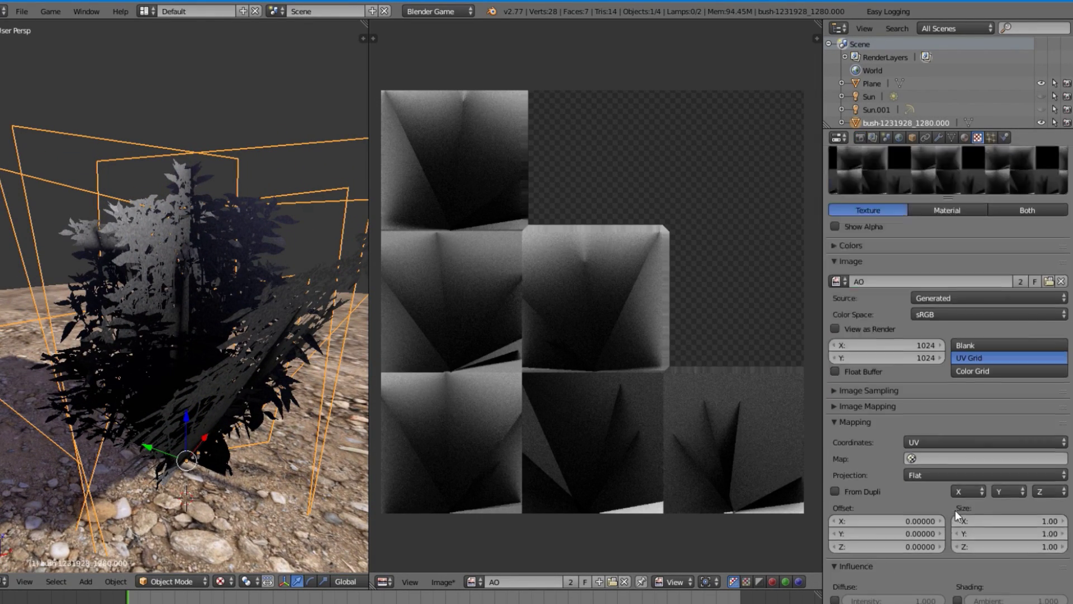
left_click(912, 560)
left_click(924, 505)
middle_click_drag(347, 386, 163, 279)
scroll(179, 250, "up", 5)
scroll(212, 348, "down", 5)
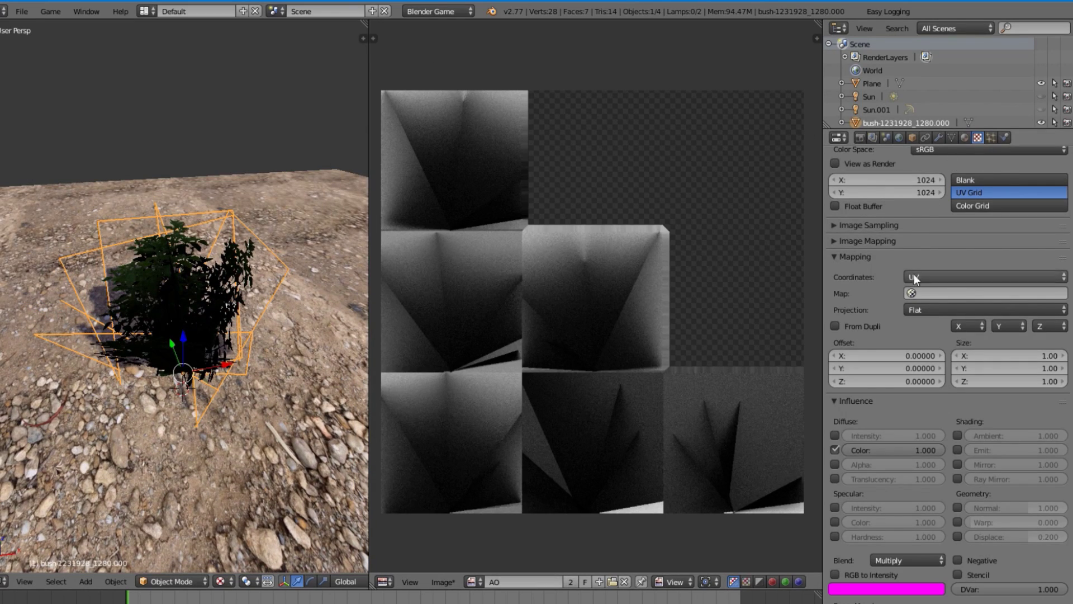
- Review the bake settings and the baked AO image, and switch the render engine to Blender Render
left_click(861, 138)
scroll(942, 495, "down", 10)
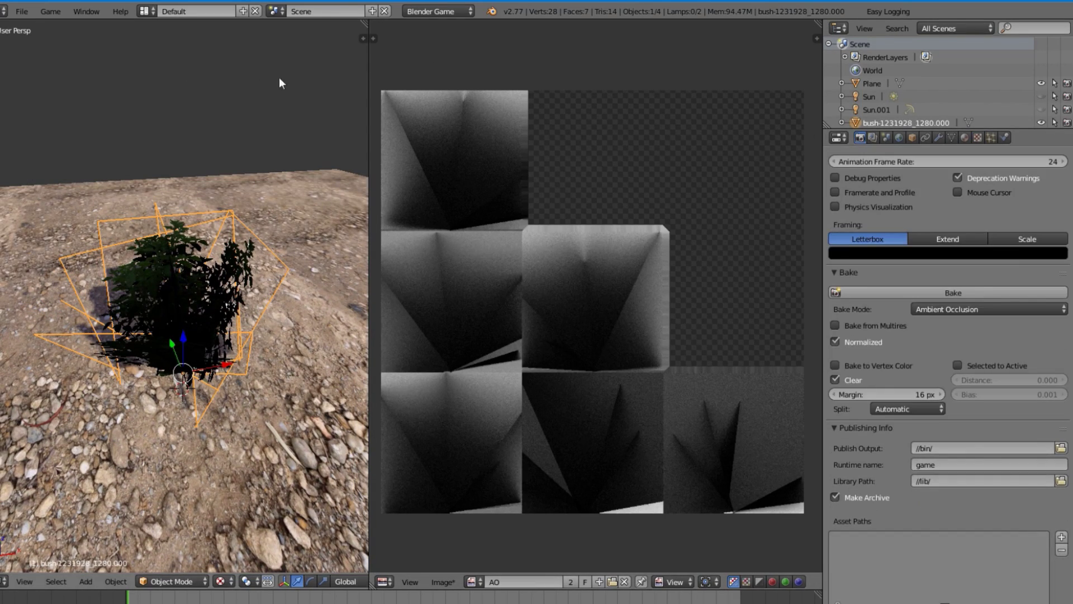
scroll(589, 297, "up", 8)
scroll(583, 232, "down", 6)
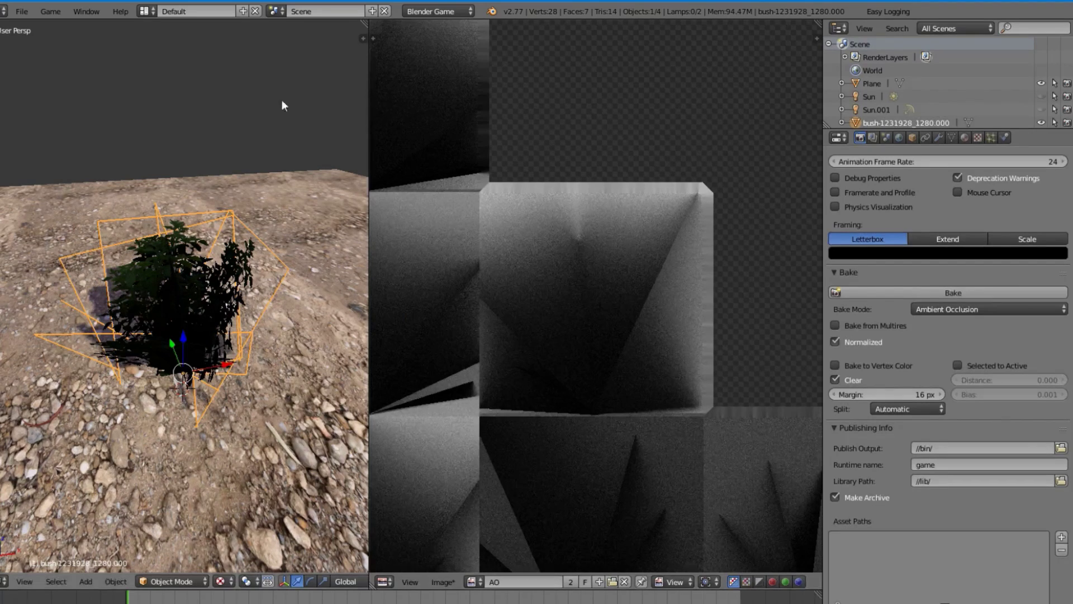
left_click(427, 11)
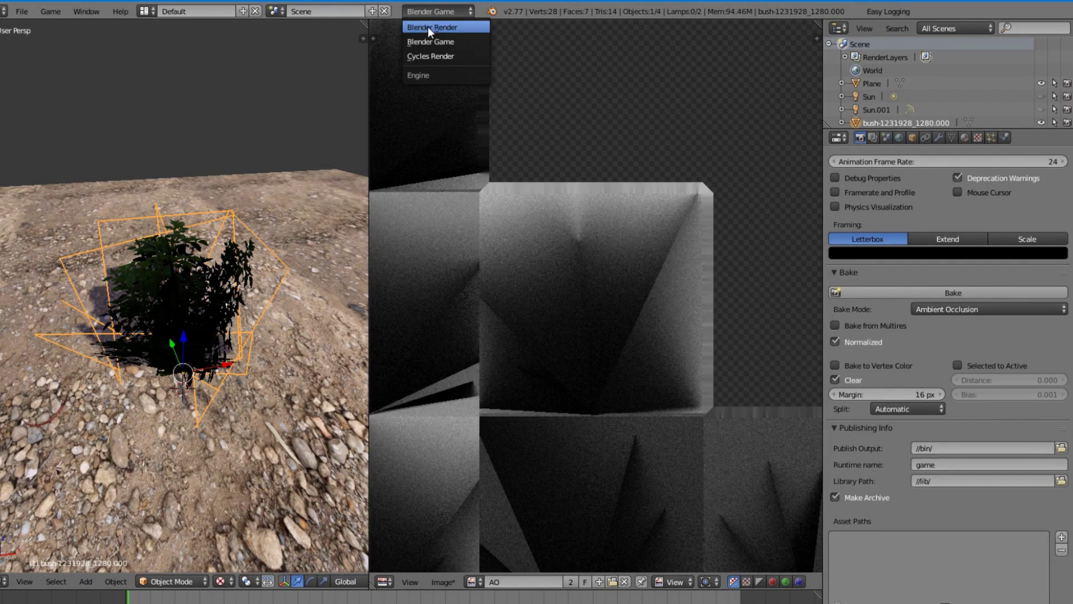
left_click(428, 27)
- Set the World's Gather samples to 15 and look closely at the noise in the baked AO image
scroll(924, 273, "up", 4)
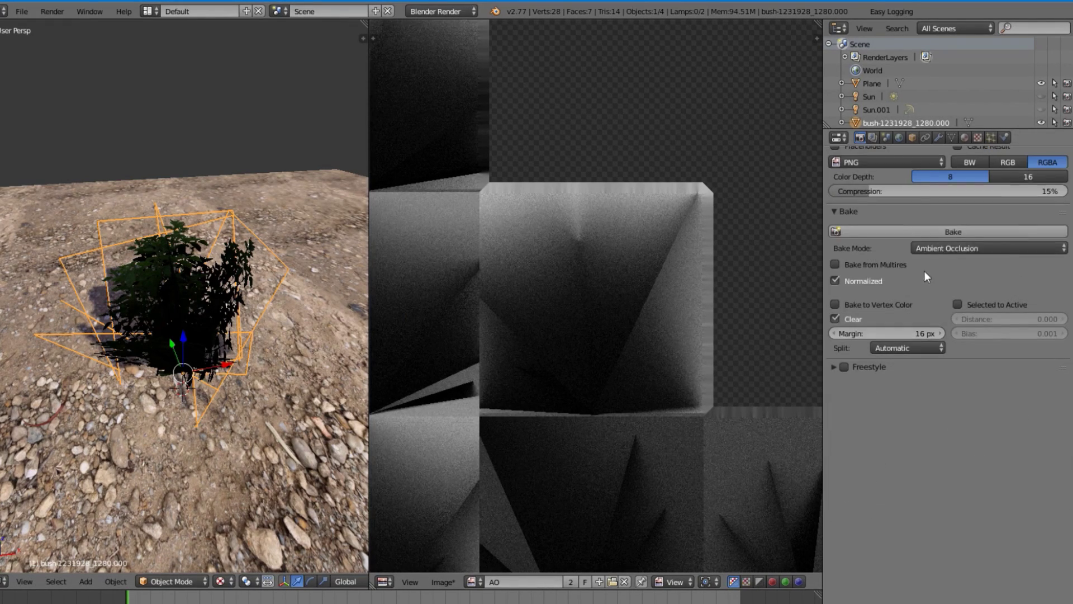
left_click(904, 137)
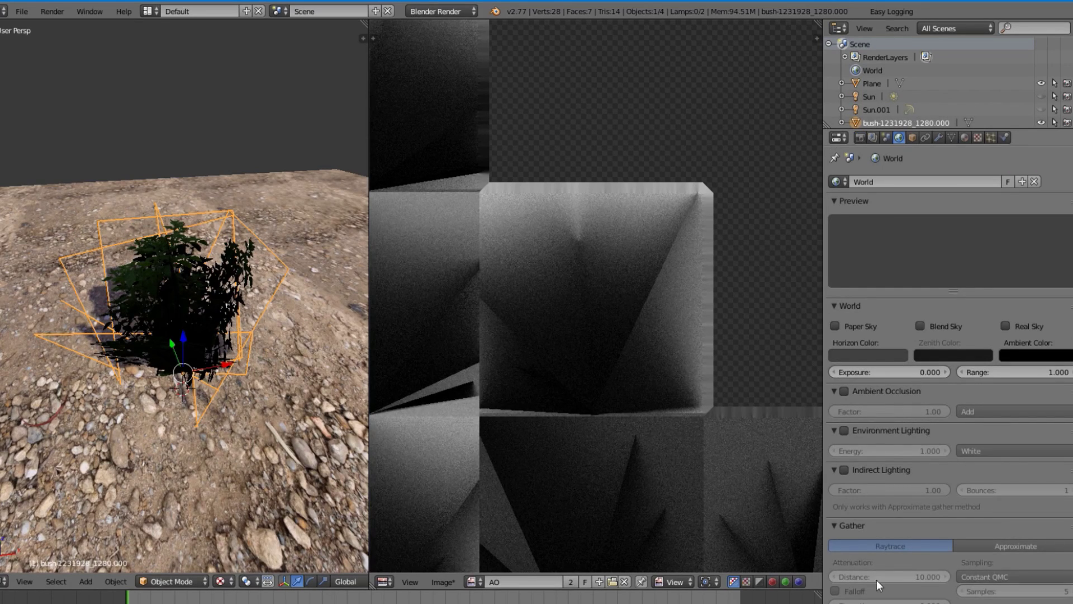
left_click(1027, 591)
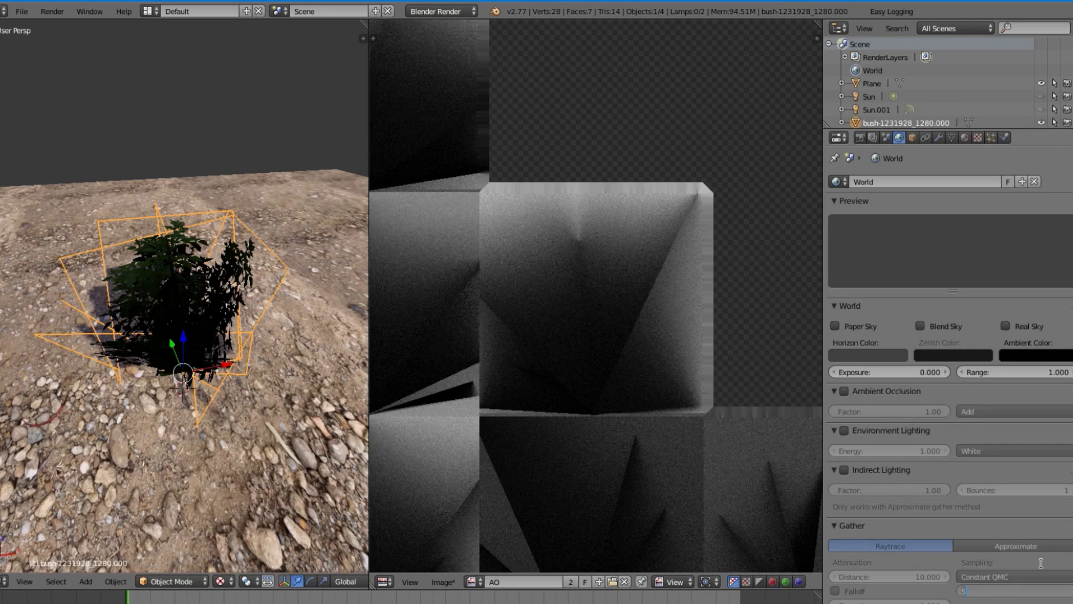
key("Return")
scroll(558, 363, "down", 3)
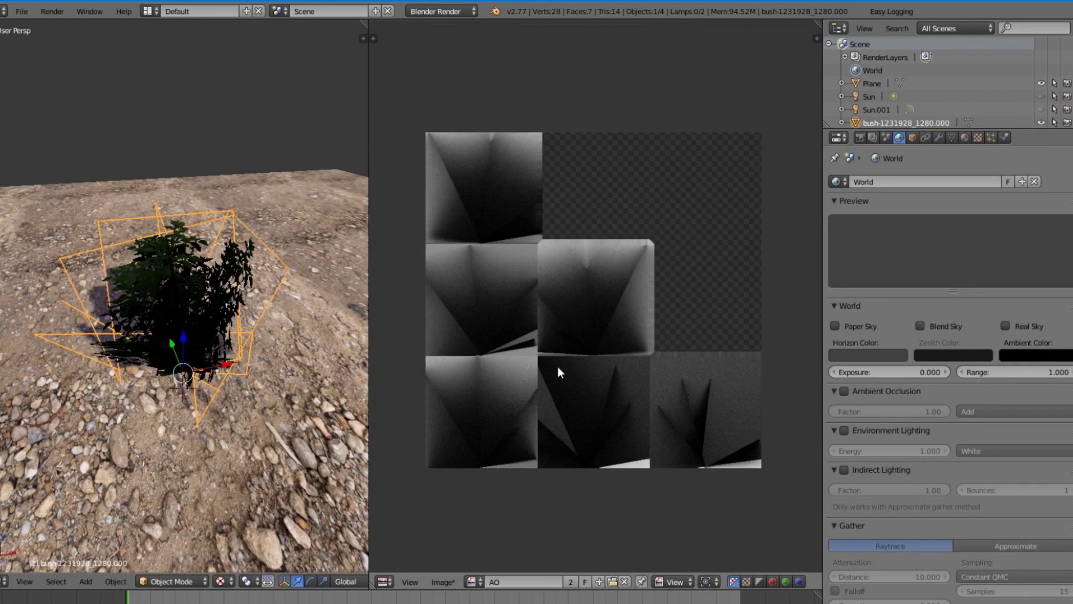
scroll(609, 283, "up", 4)
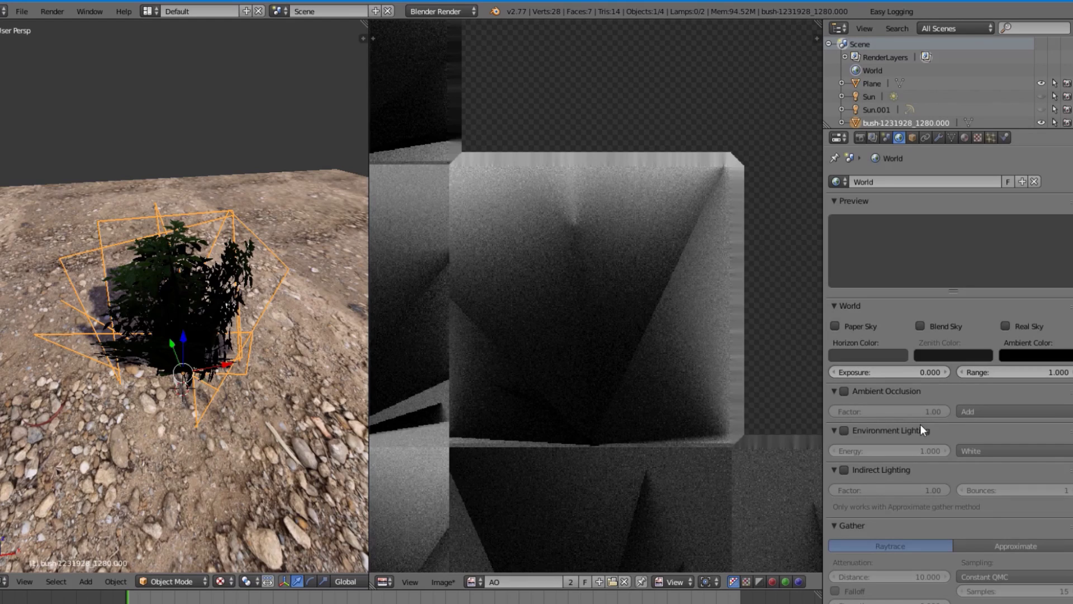
- View the bush's shading up close and set the World's Gather attenuation distance to 2
left_click(924, 581)
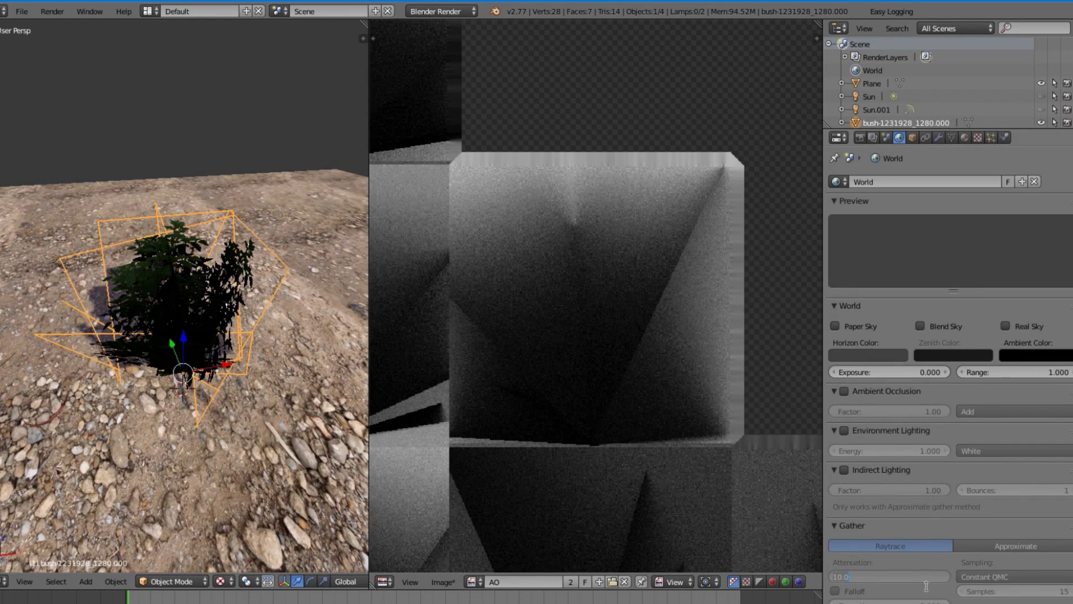
key("Return")
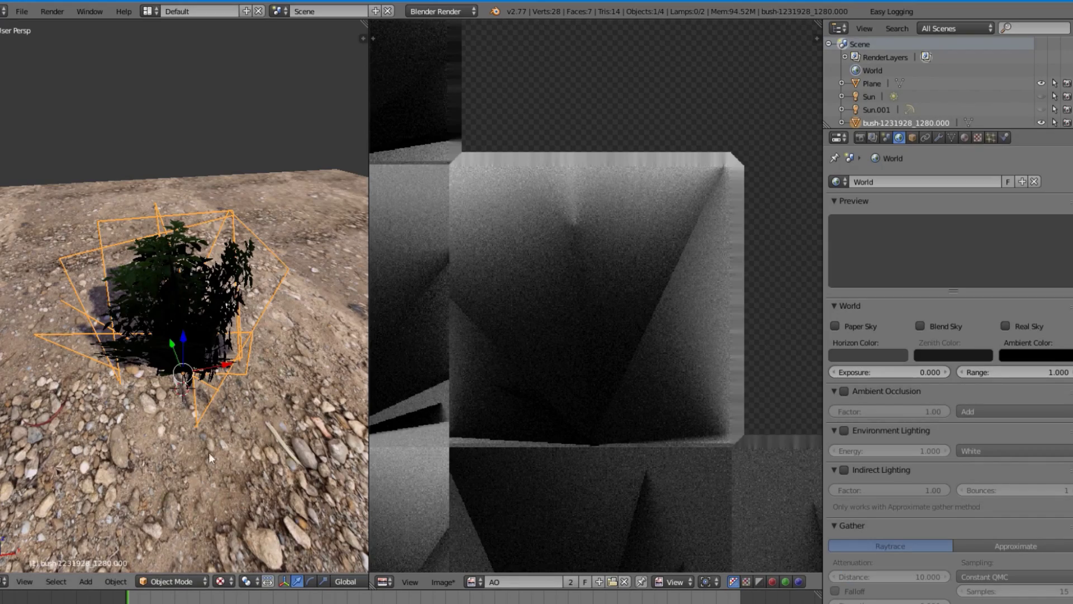
scroll(149, 298, "up", 3)
scroll(143, 351, "up", 3)
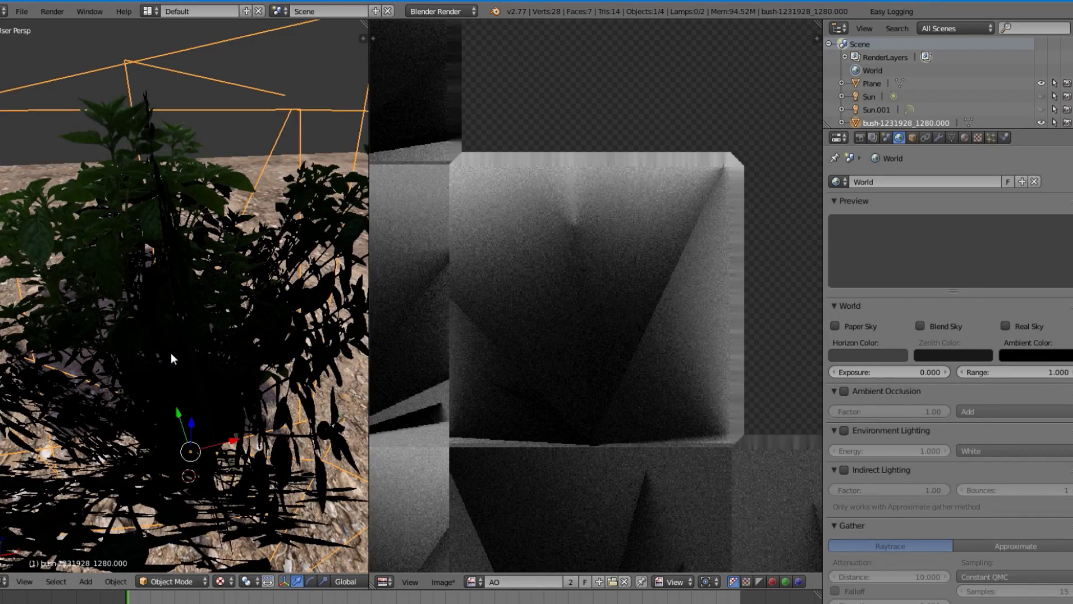
scroll(191, 333, "up", 4)
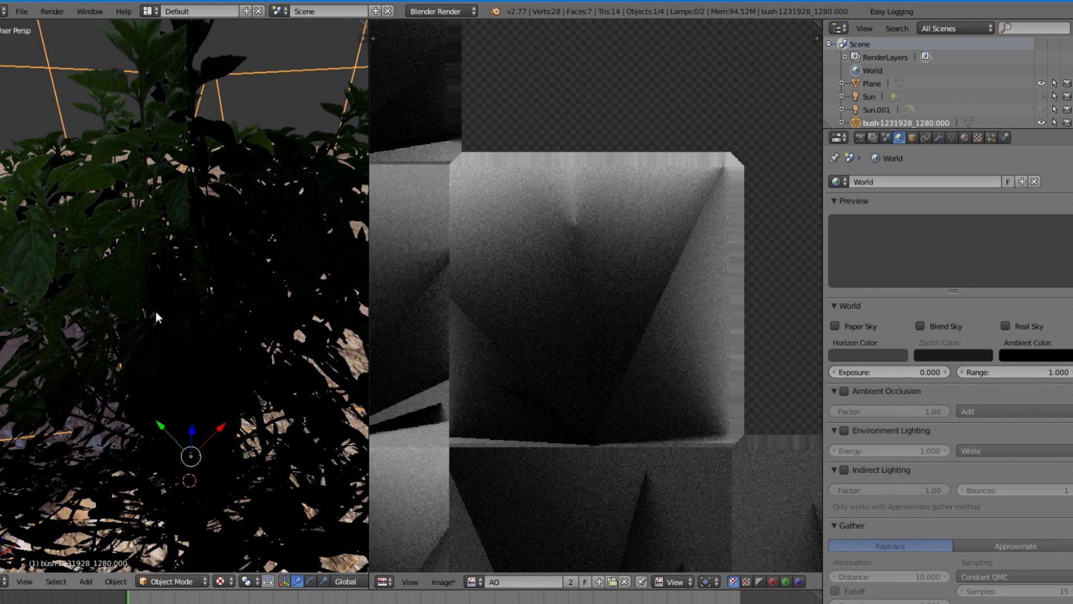
left_click(890, 577)
type("1")
key("Return")
left_click(897, 577)
type("2")
key("Return")
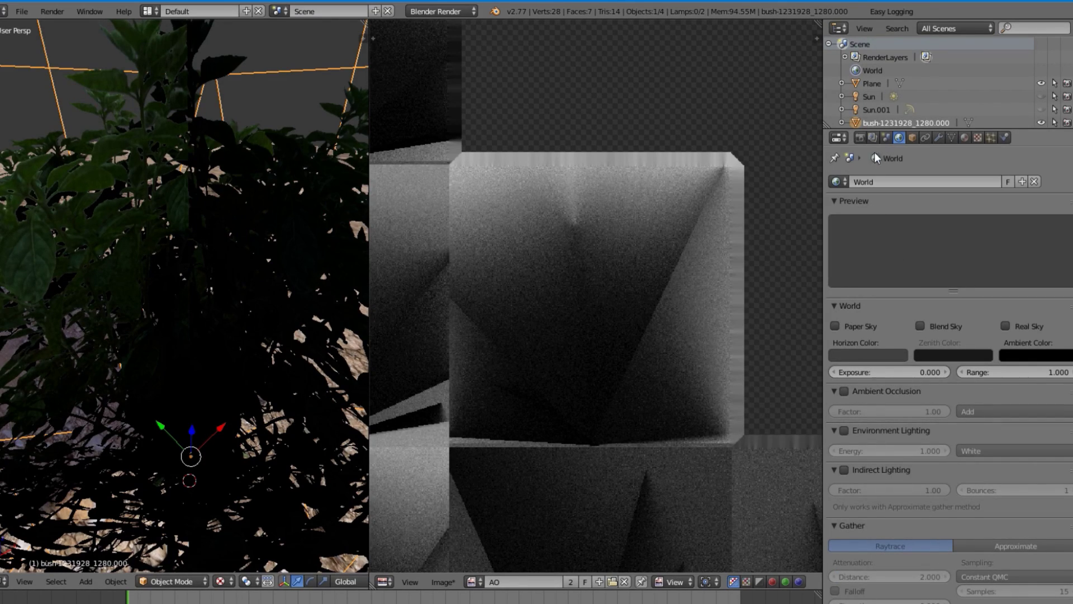
- Bake the bush's ambient occlusion with the new Gather distance and check the smoothness of the AO image up close
left_click(901, 581)
left_click(861, 137)
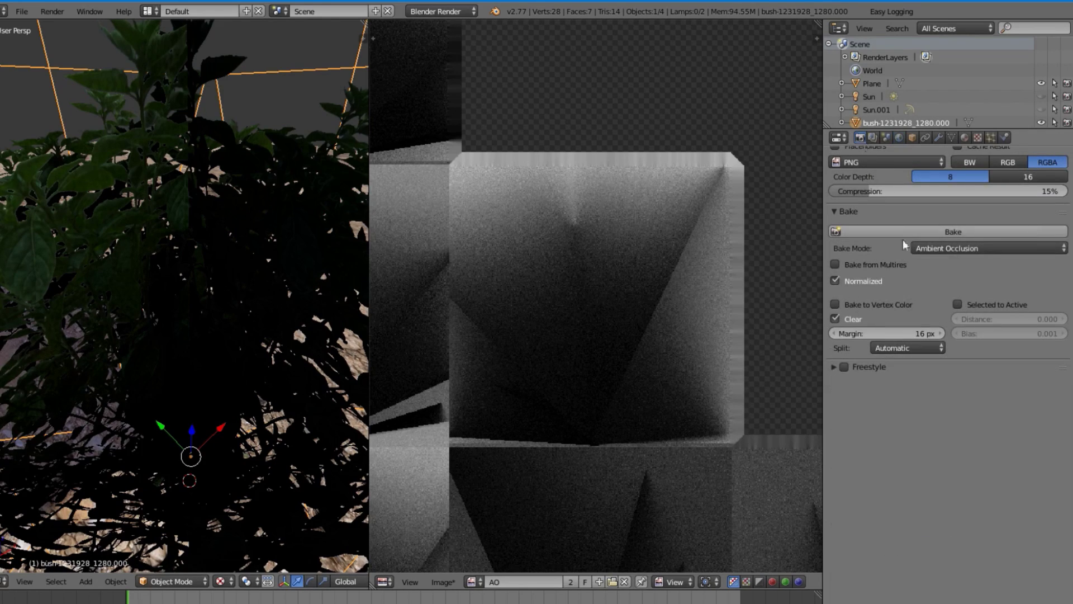
left_click(988, 234)
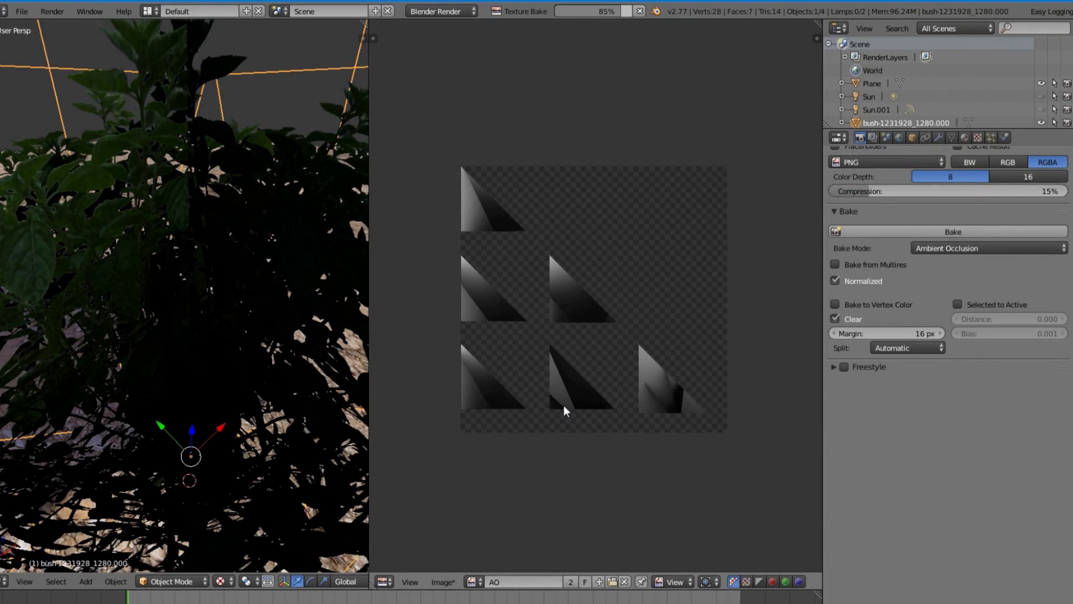
scroll(573, 331, "up", 3)
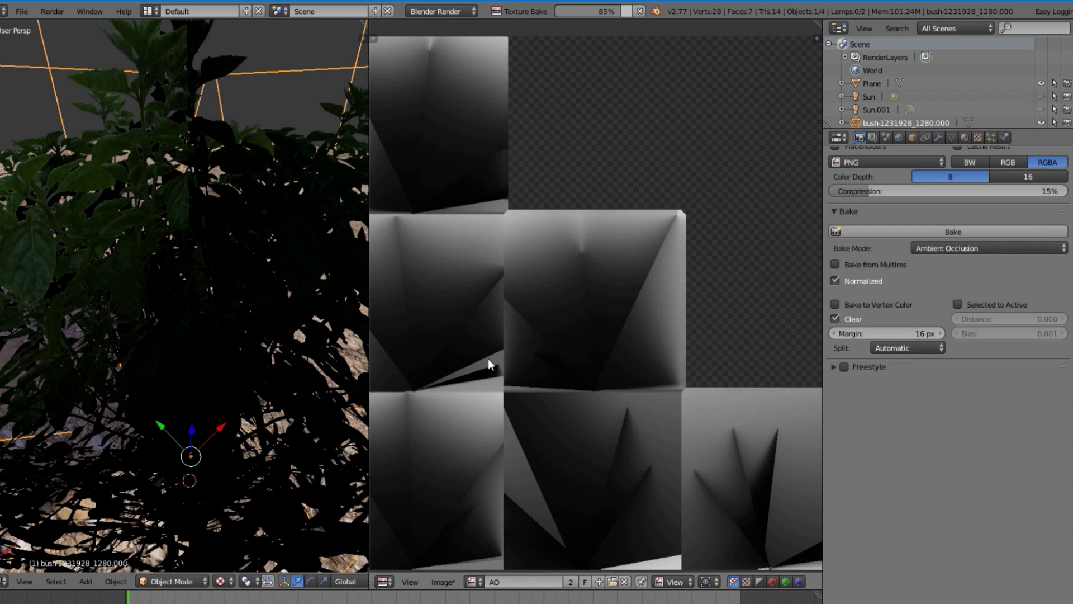
scroll(589, 378, "down", 3)
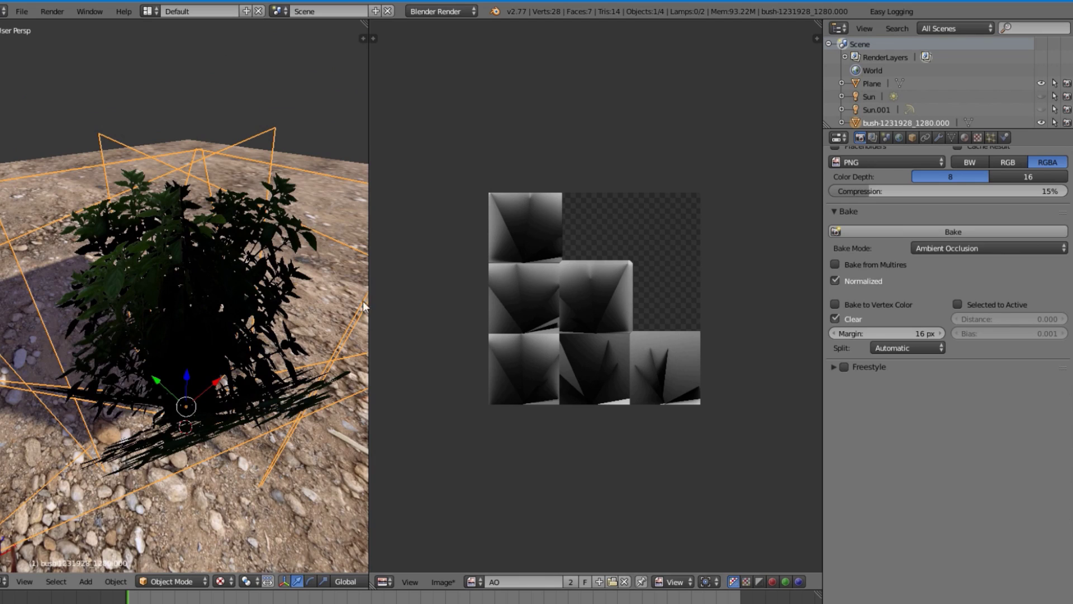
- Select the AO texture in the bush's material and reset its generated image to the UV Grid
left_click(978, 139)
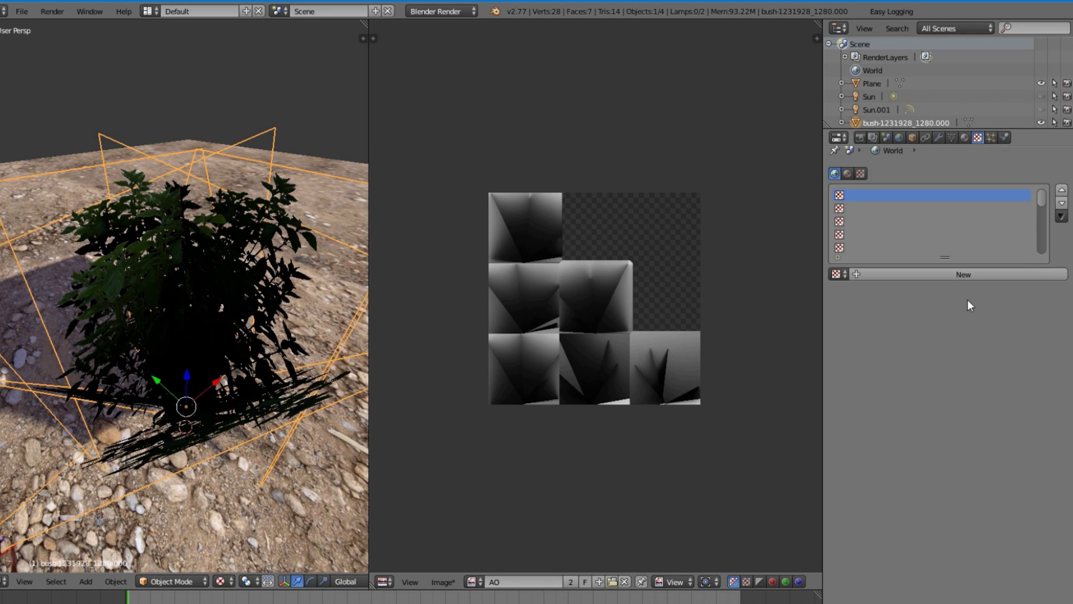
left_click(847, 181)
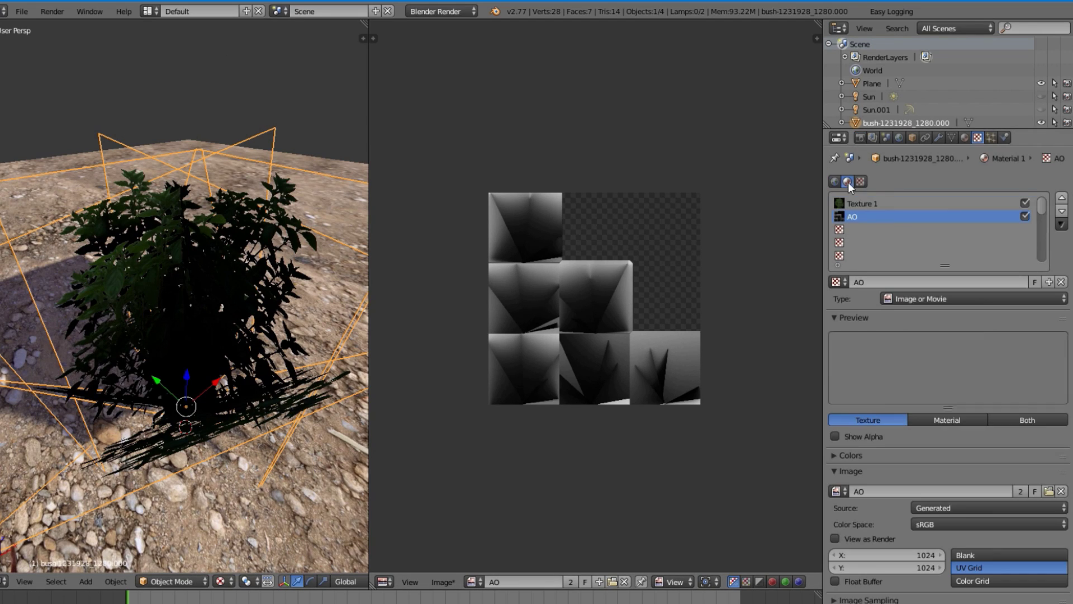
left_click(867, 204)
left_click(864, 215)
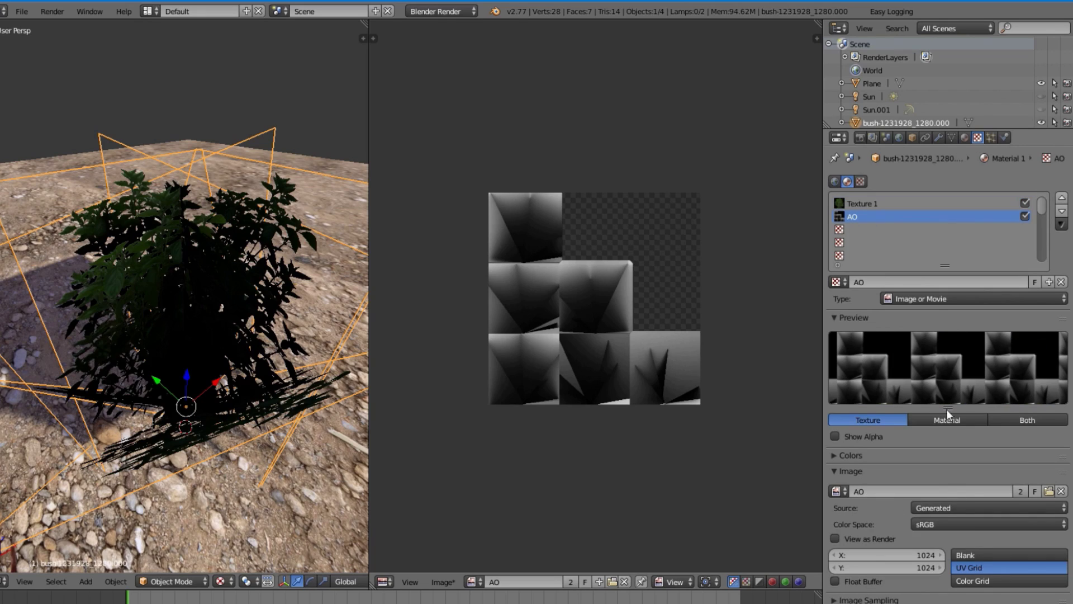
left_click(979, 556)
left_click(980, 566)
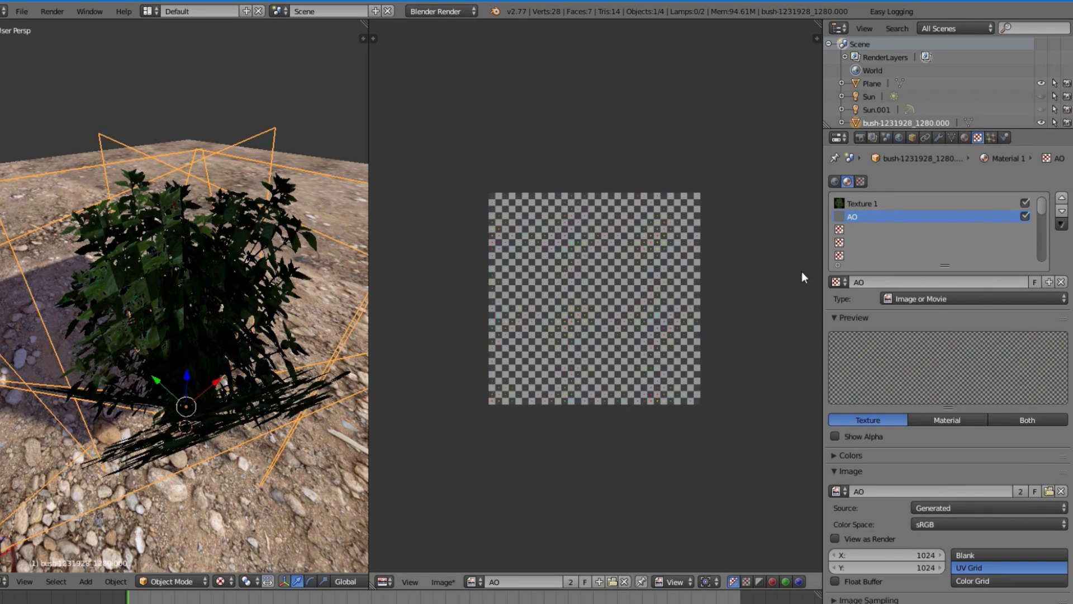
- Bake ambient occlusion over the UV grid in the AO image and examine the bush's shading up close
left_click(861, 137)
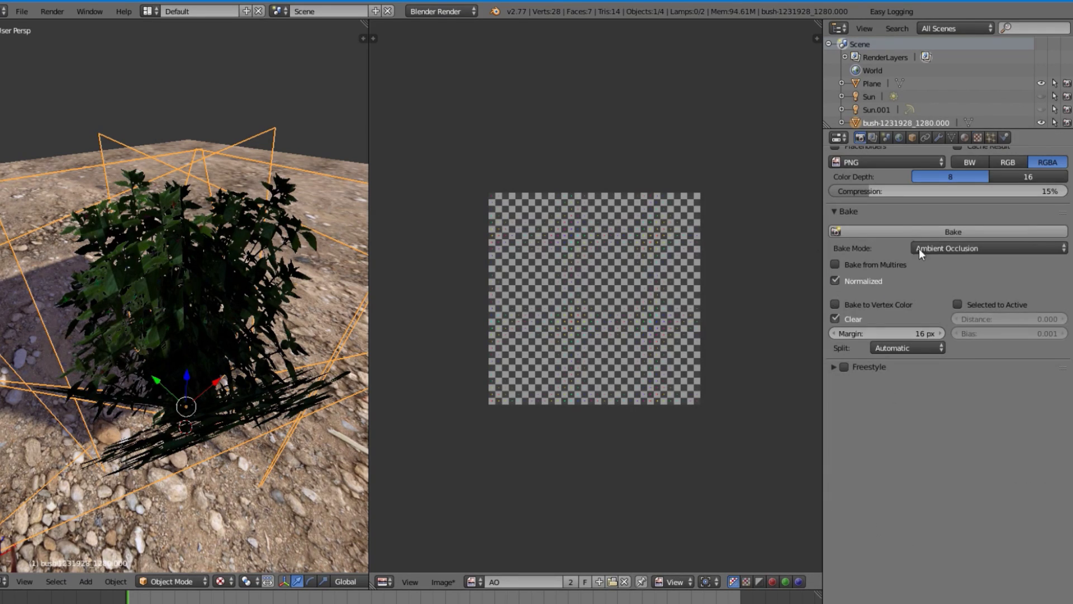
left_click(949, 231)
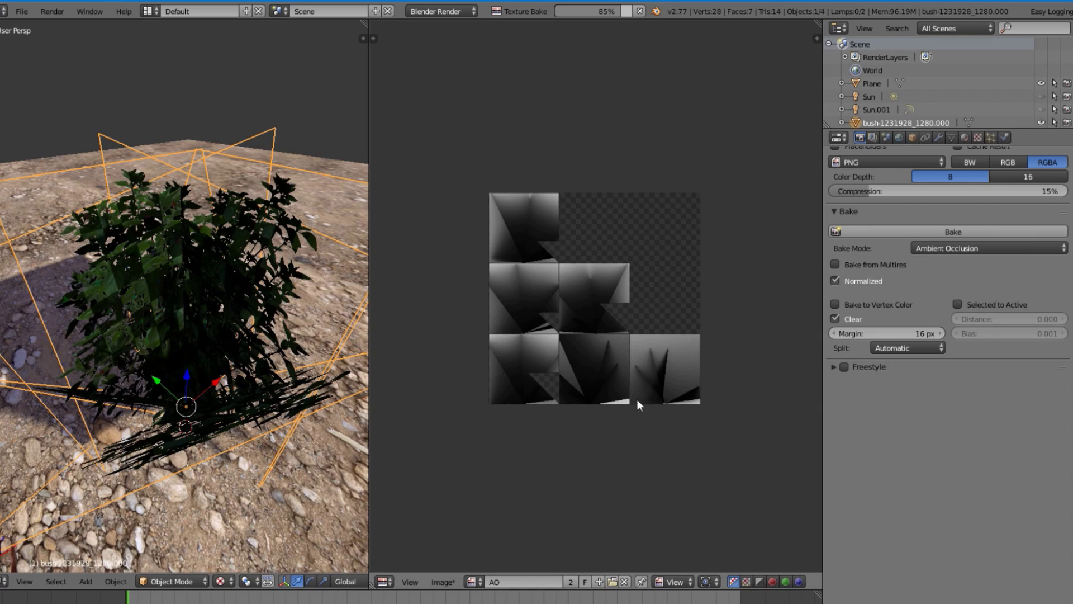
middle_click_drag(278, 391, 277, 328)
scroll(277, 327, "up", 3)
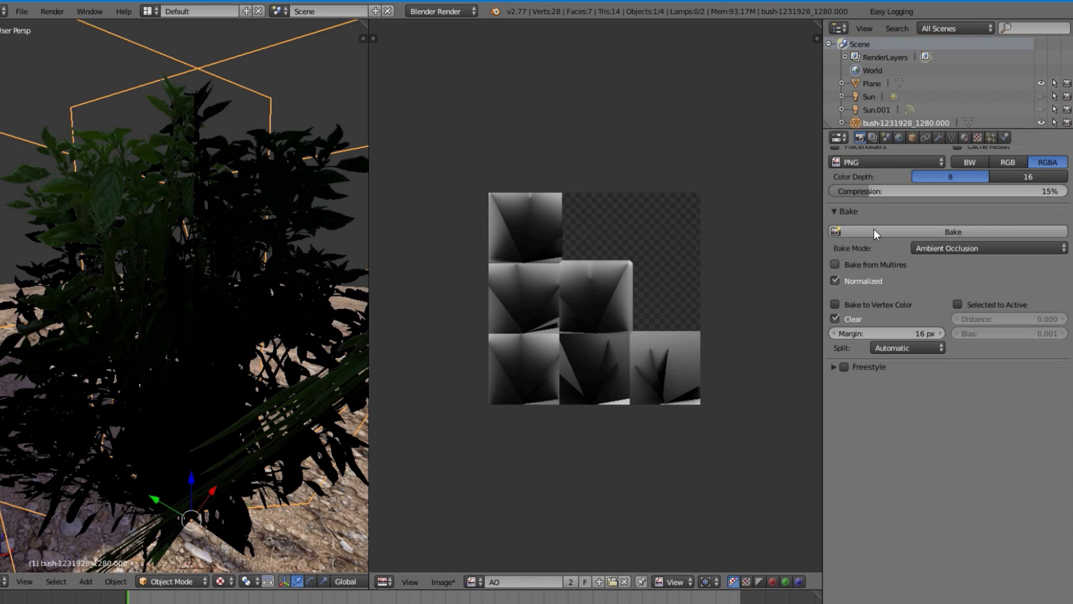
scroll(955, 344, "up", 3)
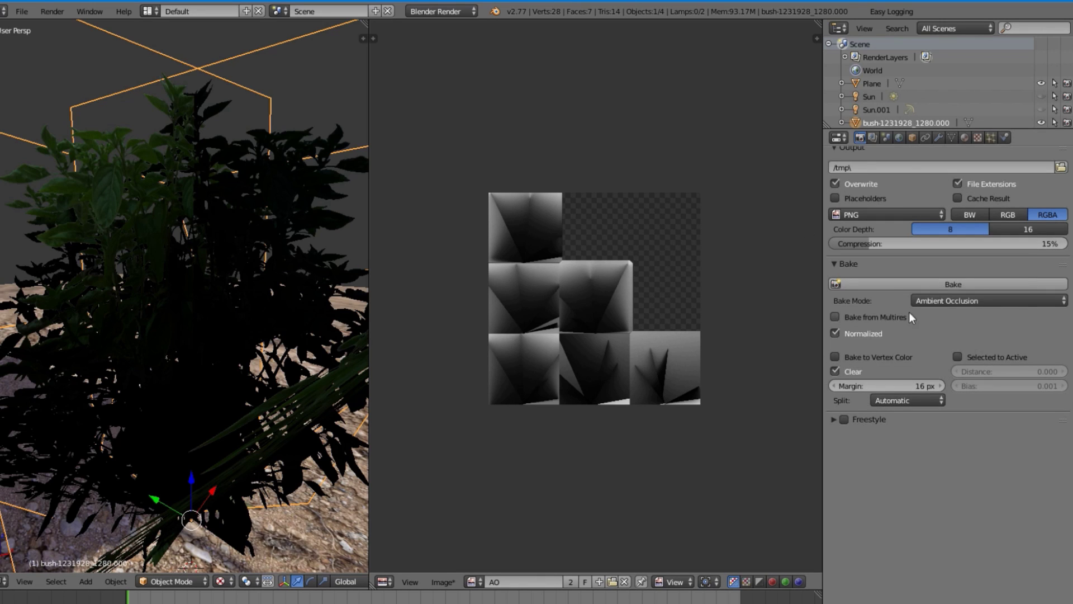
- Set the World's Gather distance to 0.5, bake the ambient occlusion again and view the bush from farther away
left_click(900, 138)
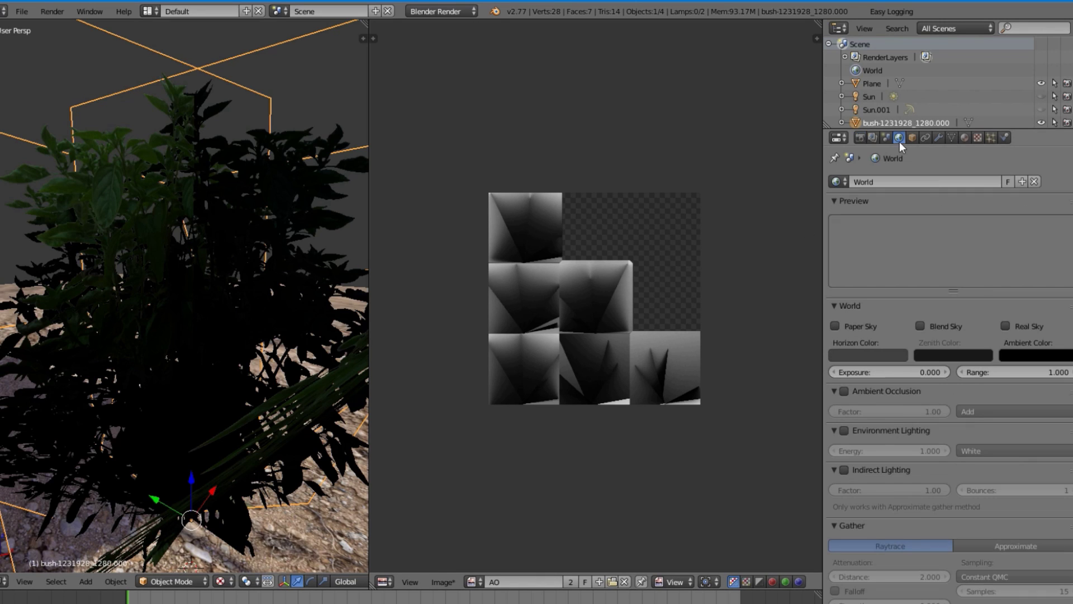
left_click(907, 578)
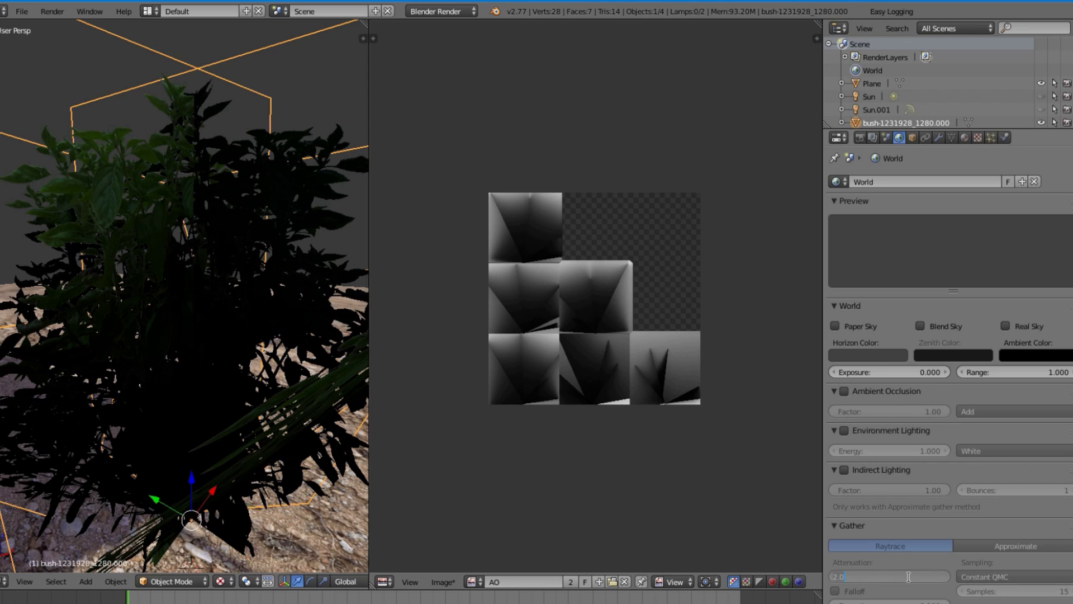
type("0.5")
key("Return")
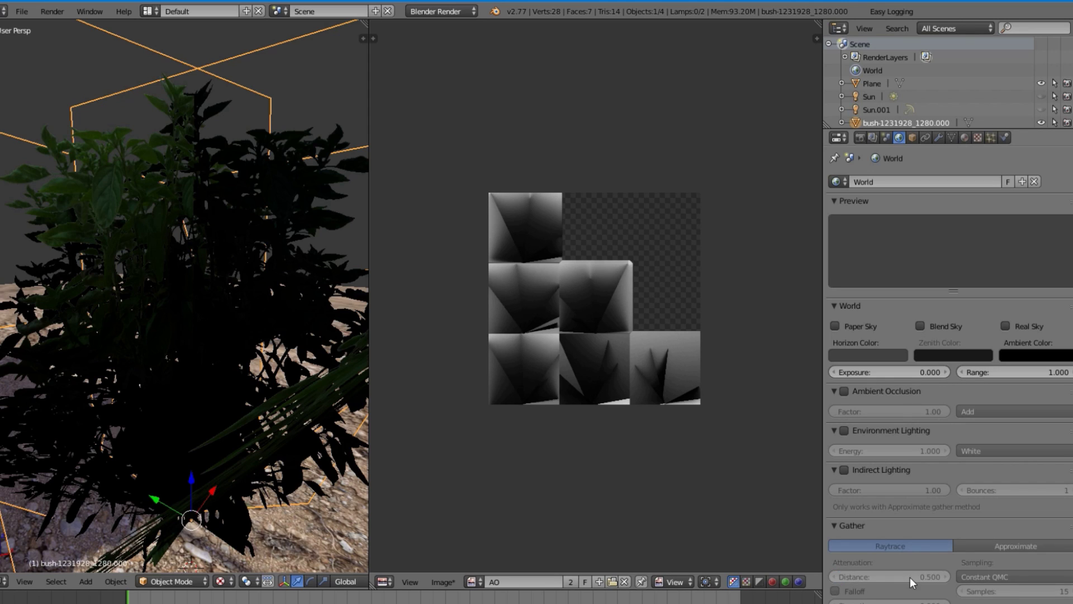
left_click(861, 138)
left_click(954, 283)
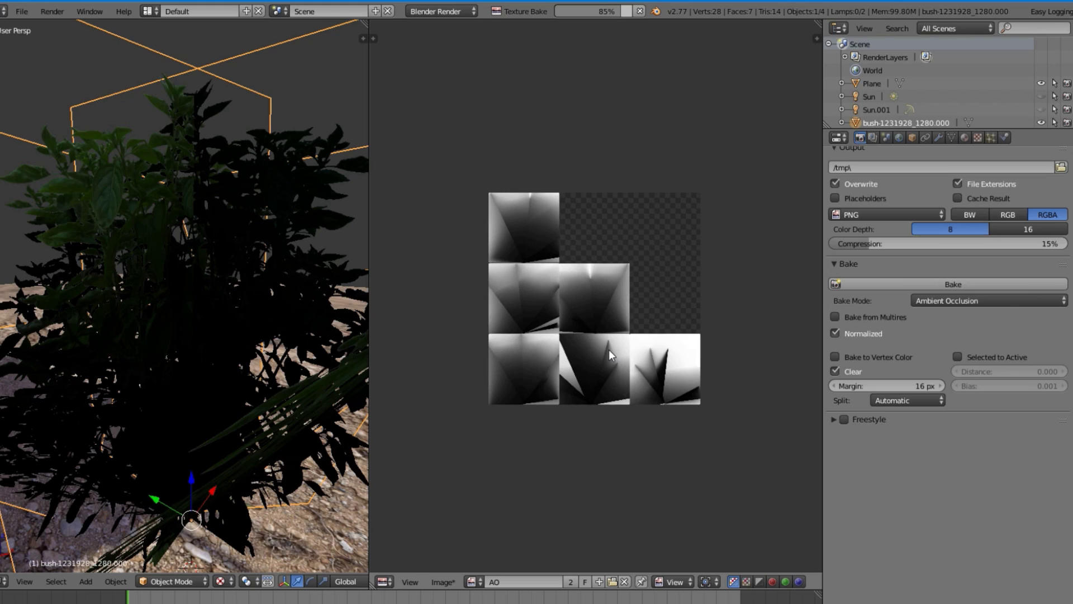
scroll(206, 408, "down", 4)
middle_click_drag(207, 408, 151, 440)
scroll(234, 400, "down", 8)
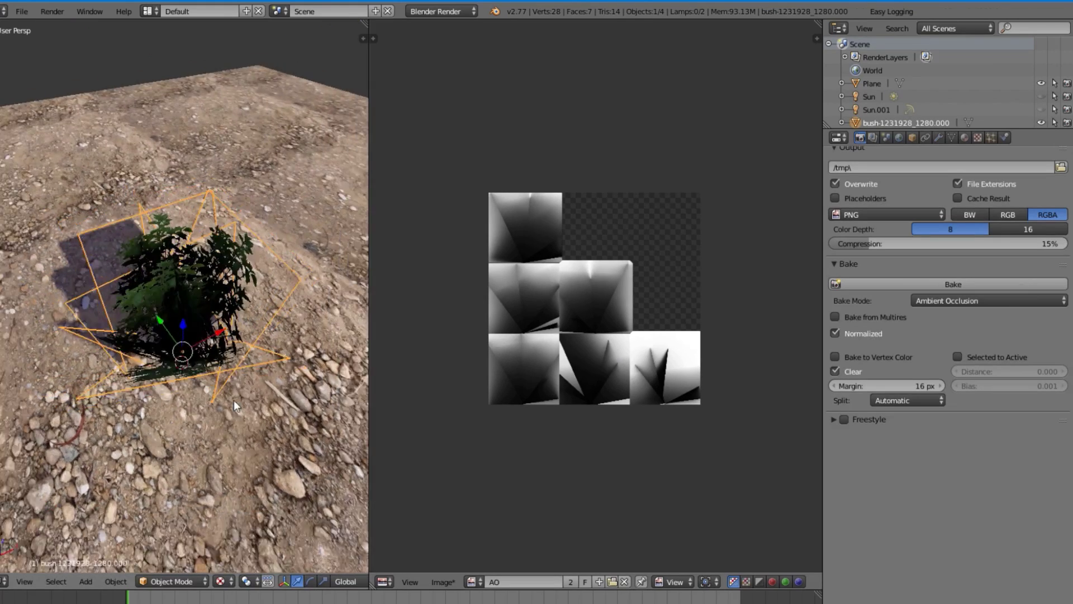
scroll(223, 361, "up", 4)
key("n")
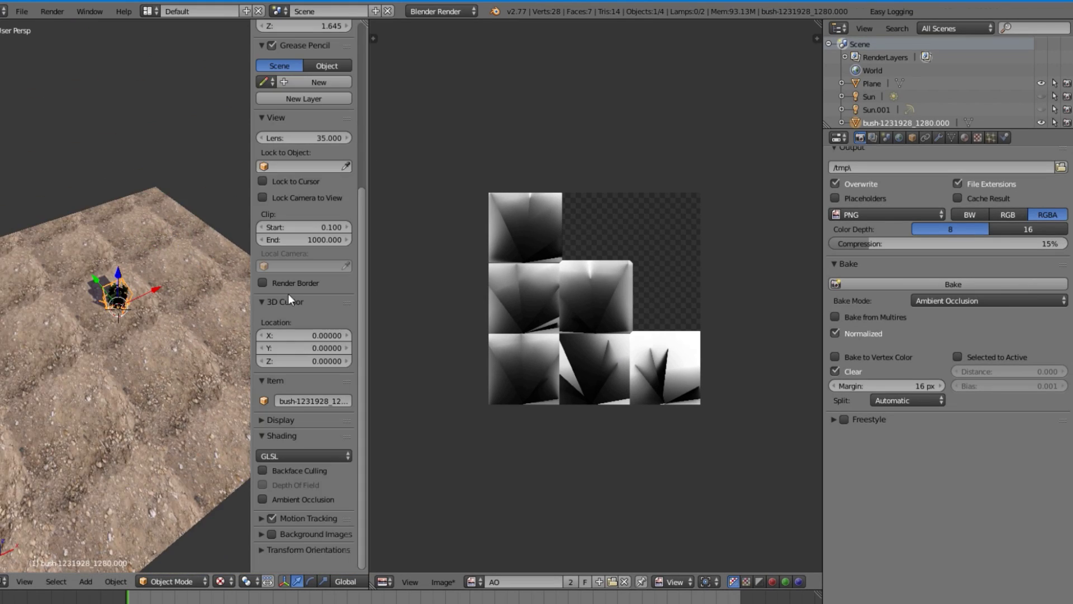
left_click(274, 424)
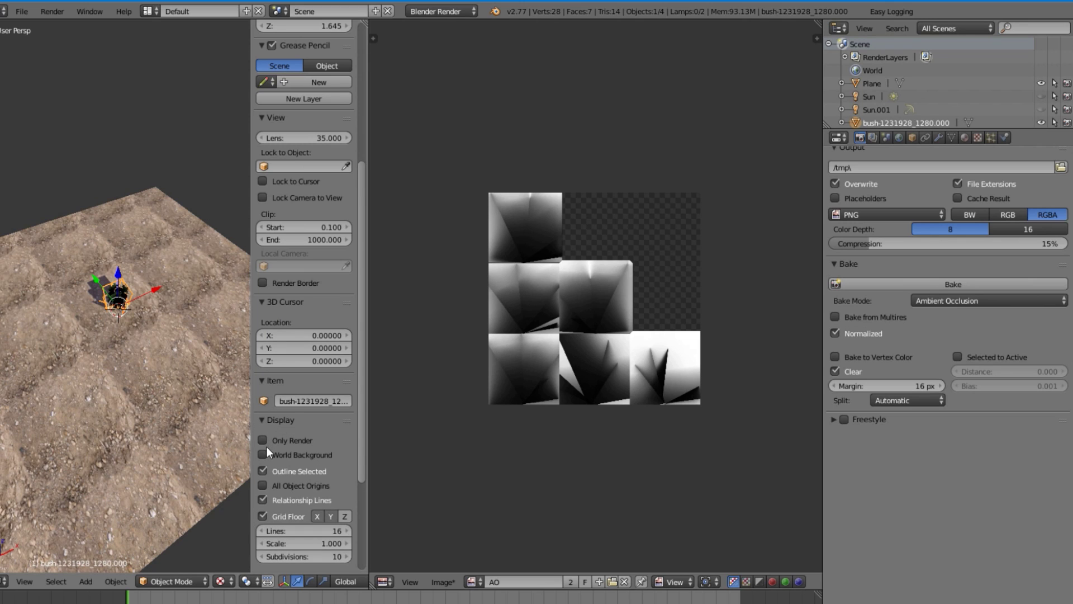
key("n")
key("n")
left_click(268, 440)
key("n")
- Reveal all hidden objects and move the two sun lamps to another layer
middle_click_drag(267, 439, 220, 344)
key("alt+h")
scroll(257, 285, "down", 3)
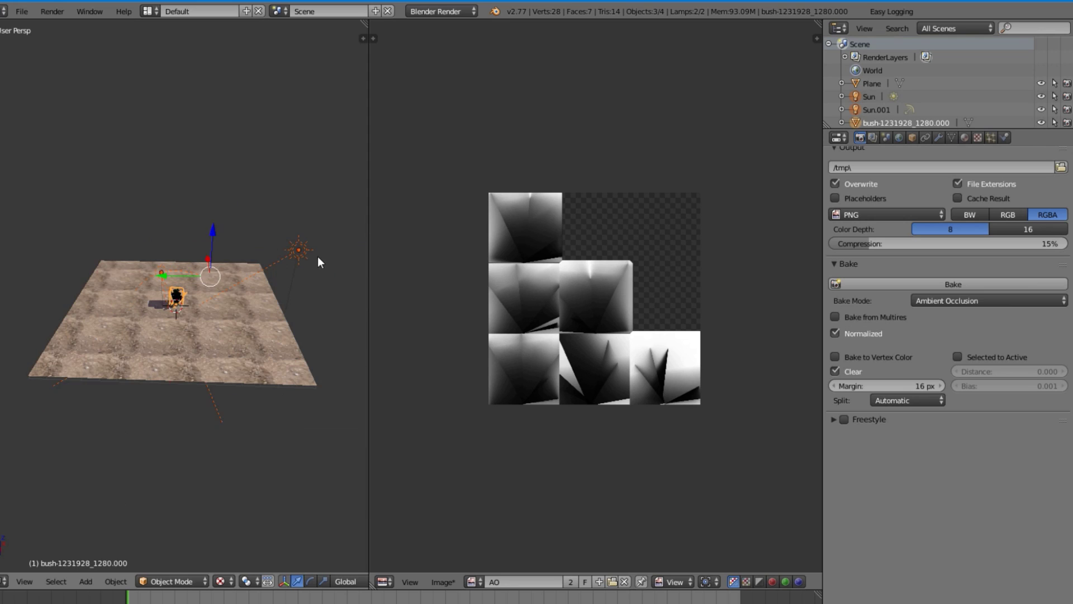
left_click(300, 254)
left_click(166, 270, "shift")
scroll(166, 269, "up", 3)
key("m")
key("Escape")
key("m")
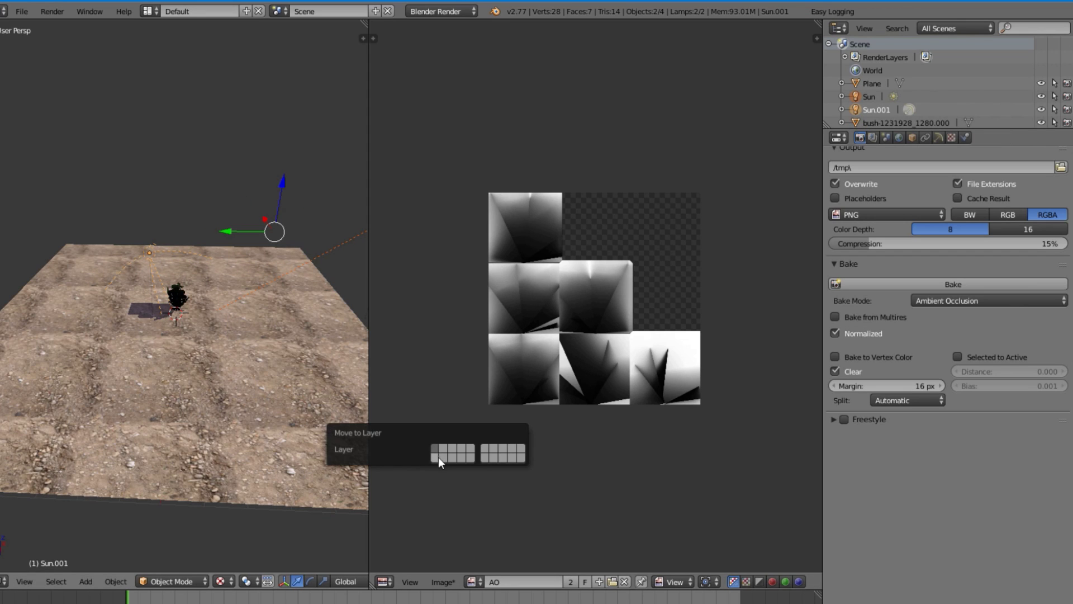
left_click(438, 457)
- Select the bush and make its material Shadeless
scroll(116, 349, "up", 2)
left_click(177, 346)
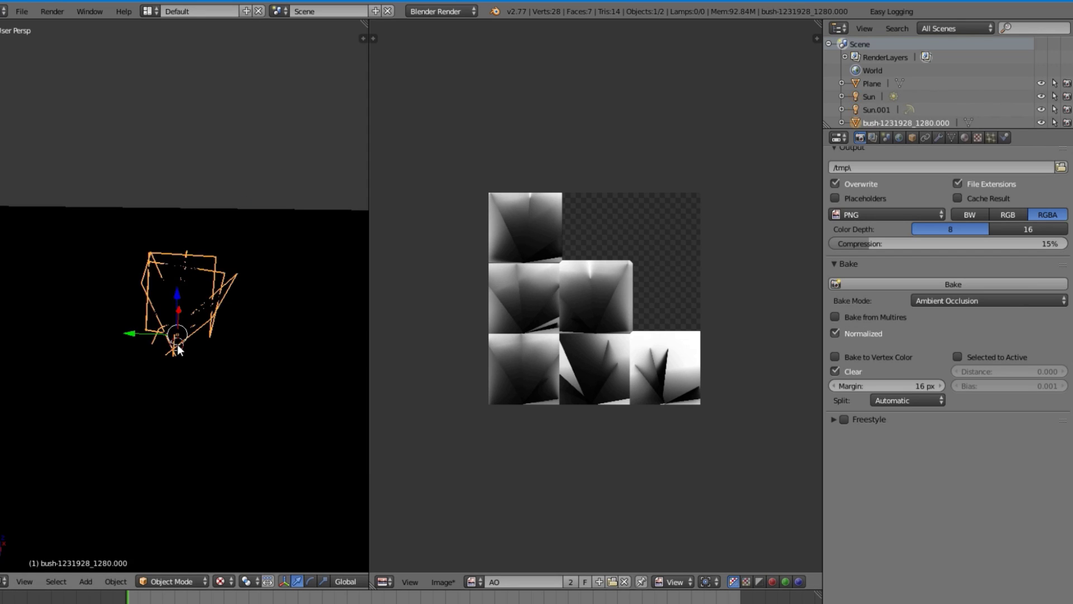
left_click(964, 138)
left_click(981, 505)
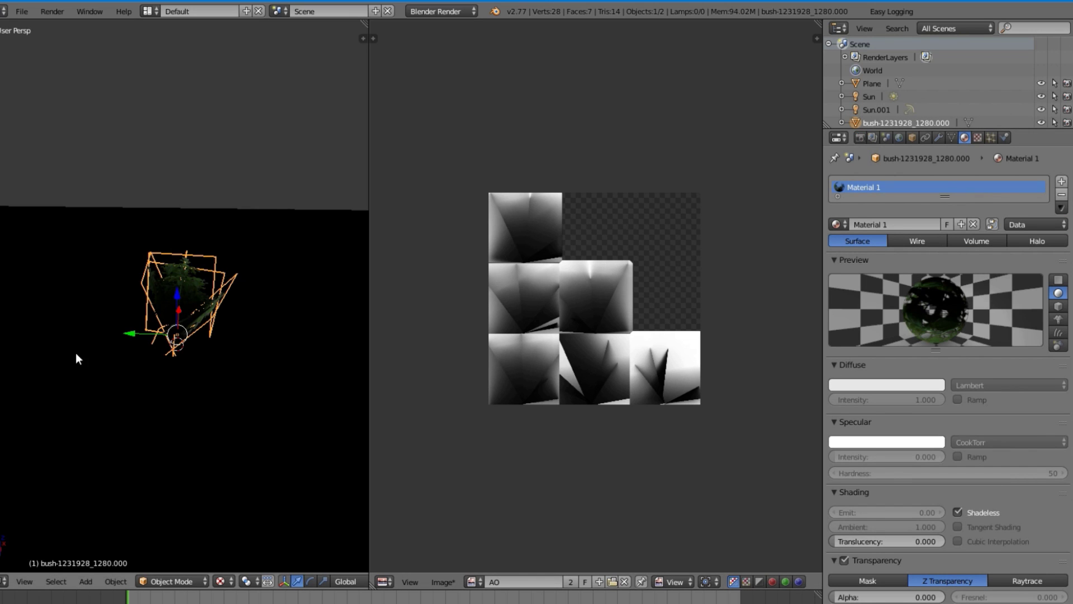
scroll(153, 327, "up", 4)
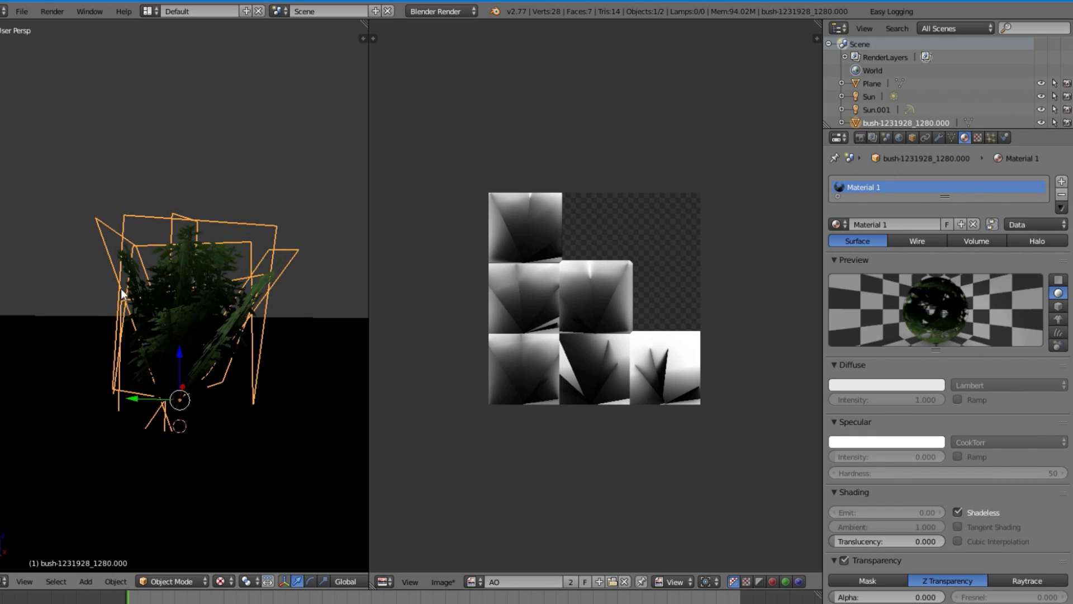
- Rebake the shadeless bush's ambient occlusion into the AO image
left_click(861, 138)
left_click(960, 277)
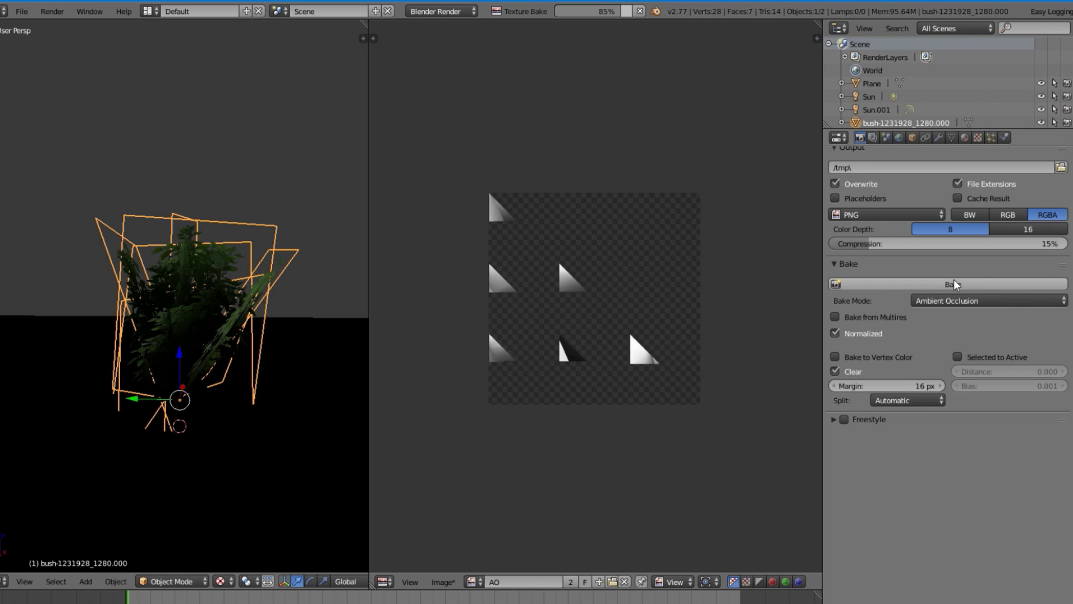
scroll(266, 365, "down", 1)
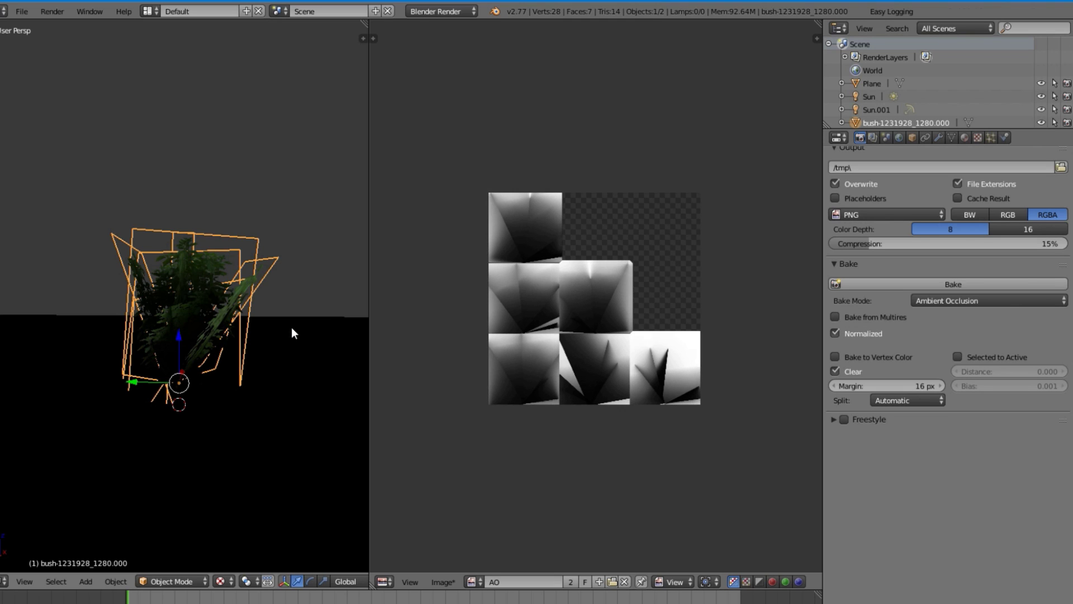
- Delete the flat horizontal plane at the base of the bush mesh, including its vertices
middle_click_drag(292, 333, 168, 343)
scroll(167, 342, "up", 4)
middle_click_drag(268, 221, 156, 398)
key("Tab")
scroll(196, 425, "down", 2)
key("a")
key("l")
key("x")
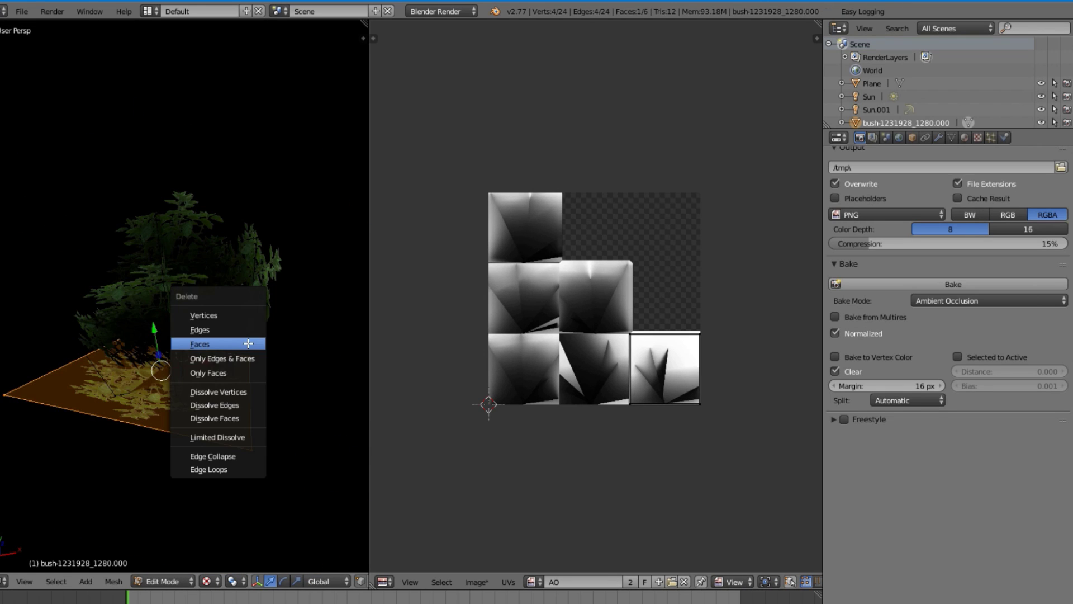
left_click(224, 312)
key("Tab")
middle_click_drag(223, 312, 200, 300)
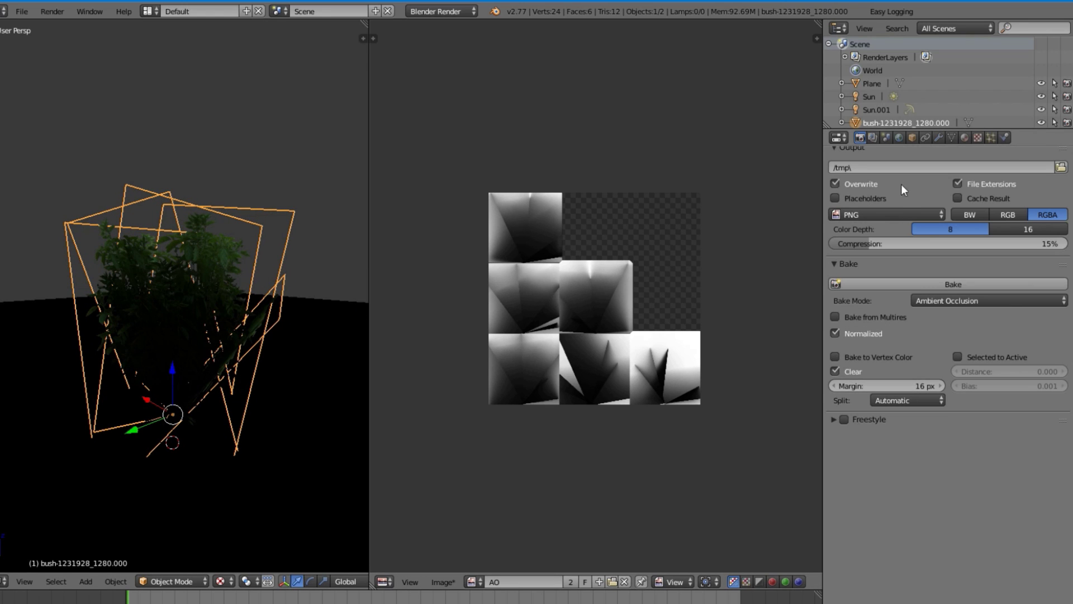
- Change the World's Gather distance and bake the ambient occlusion for the bush without its base plane
left_click(899, 137)
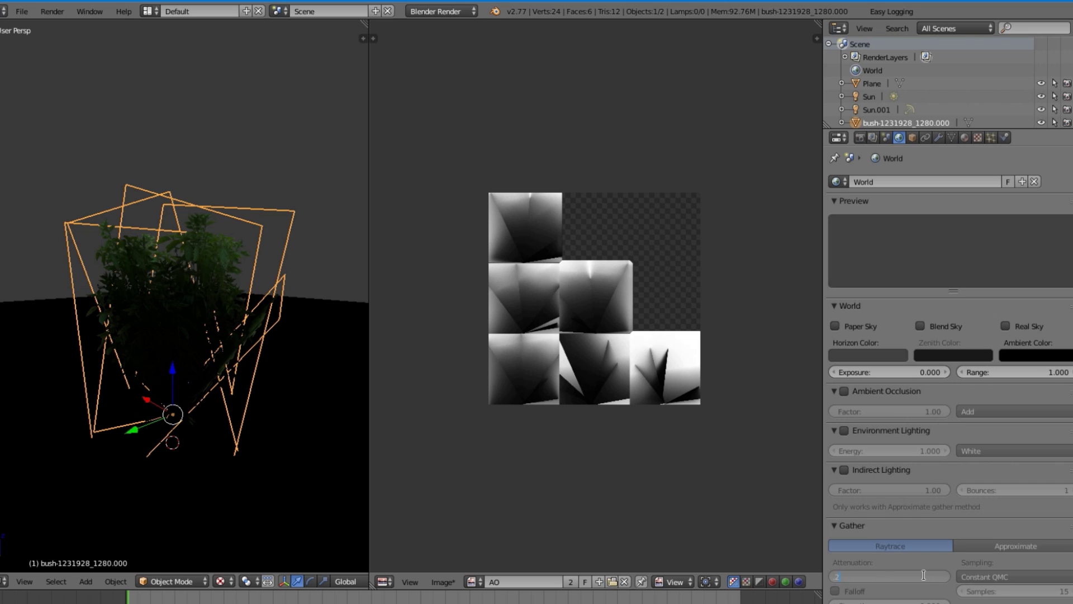
left_click(860, 138)
left_click(954, 283)
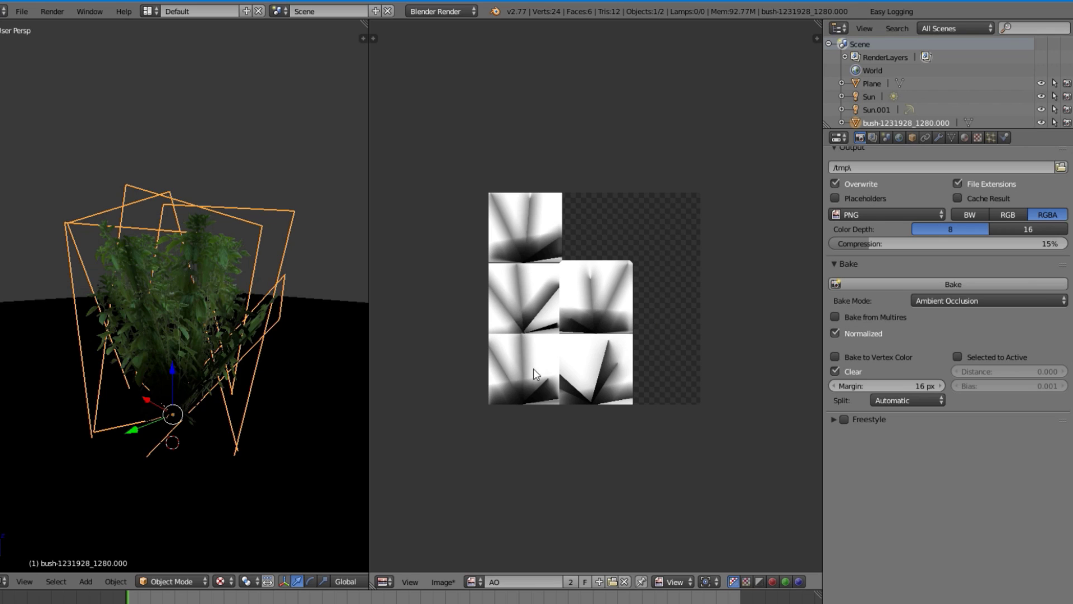
- Set the World's Gather distance to 0.35 and rebake the bush's ambient occlusion into the AO image
middle_click_drag(201, 383, 213, 381)
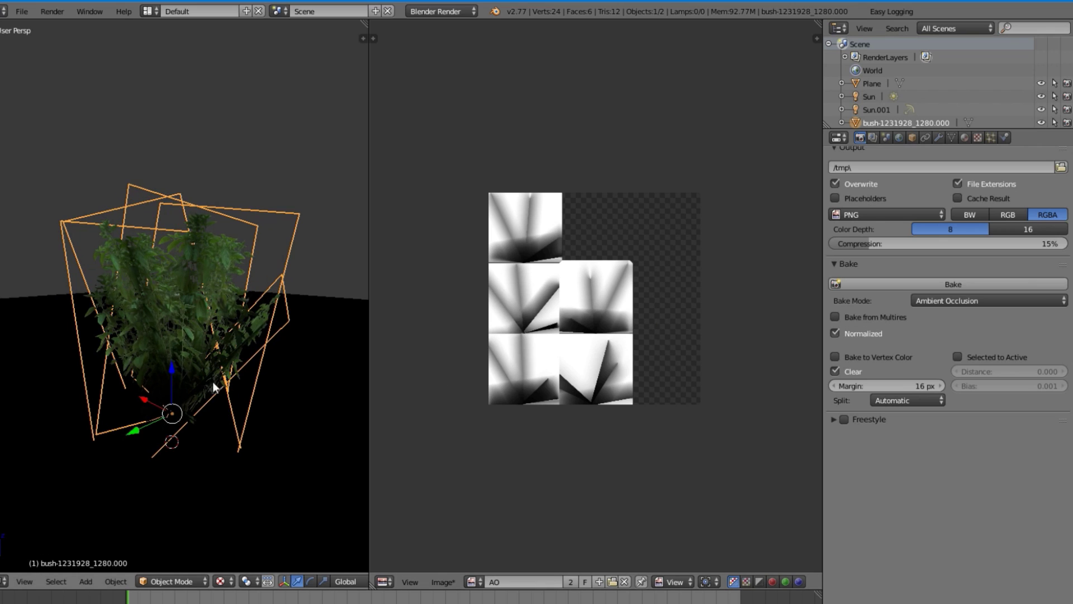
left_click(899, 137)
left_click(918, 575)
key("BackSpace")
type(".35")
key("Return")
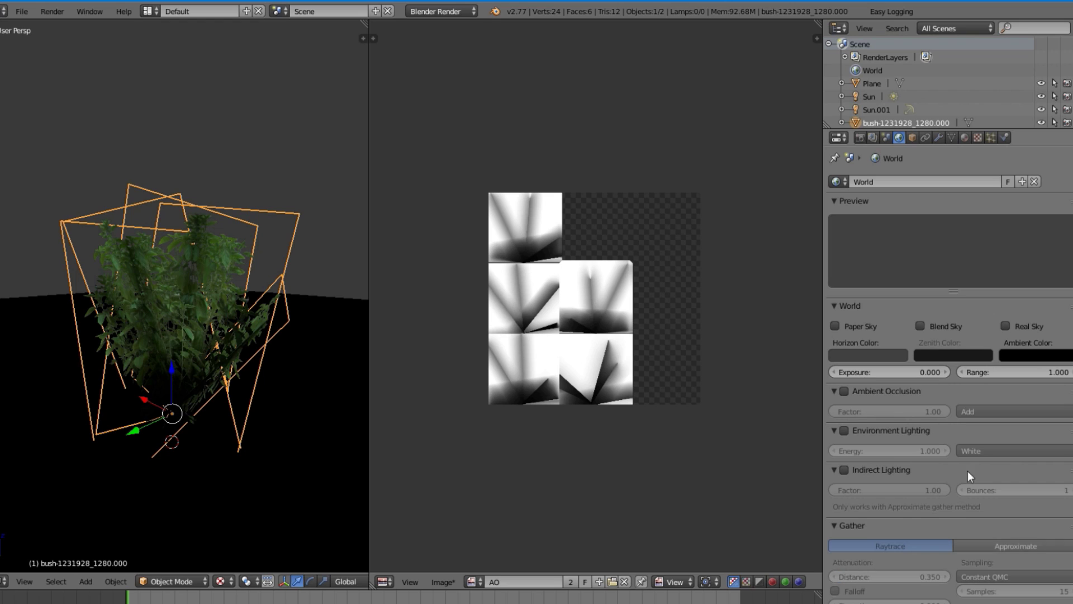
left_click(861, 137)
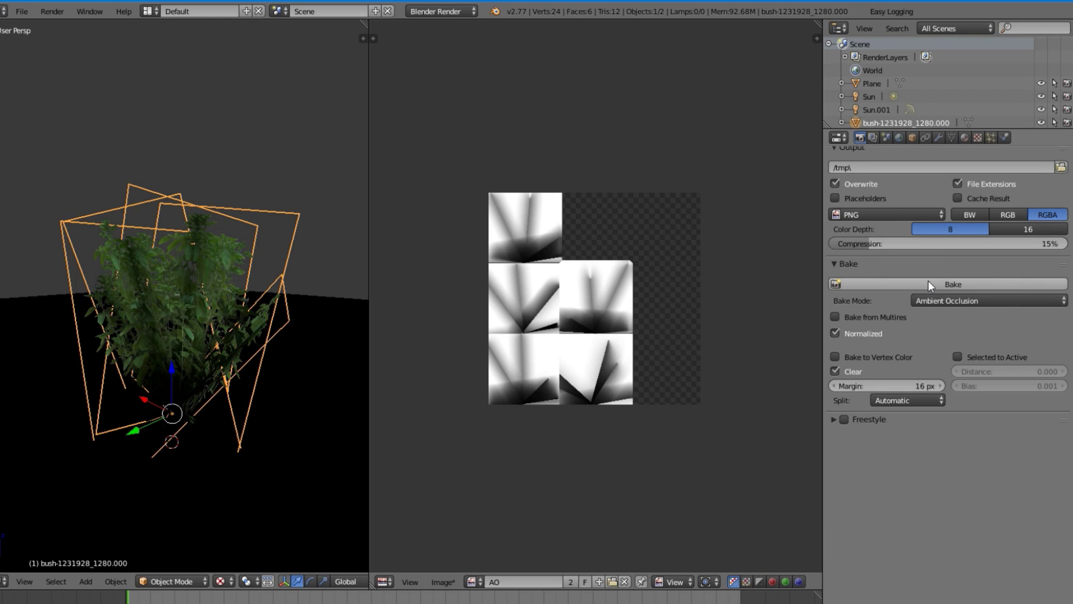
left_click(838, 287)
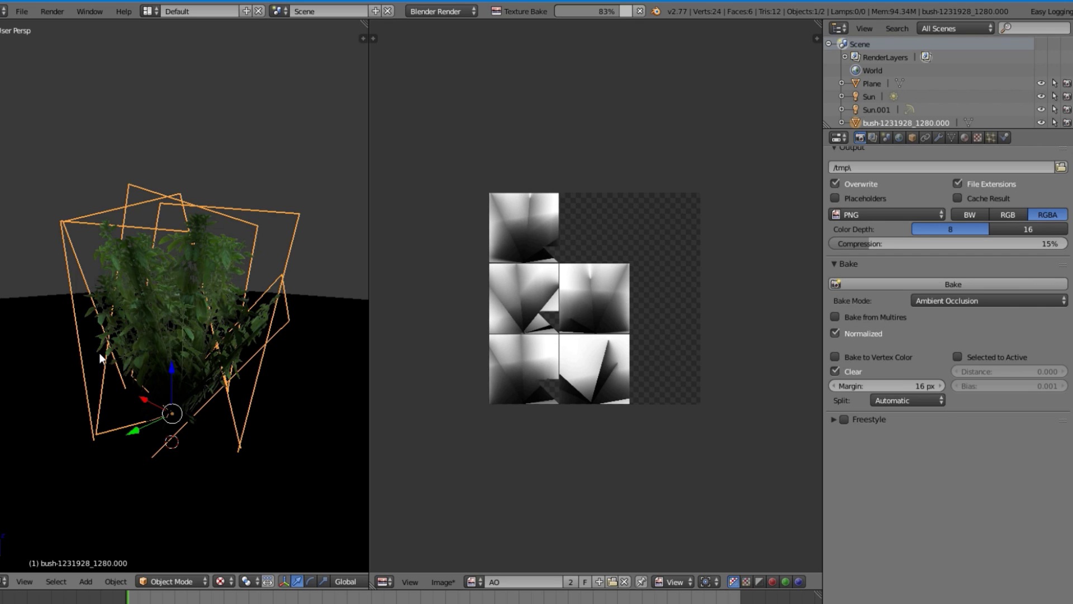
- Adjust the AO texture's diffuse Color influence on the bush material to 0.990, checking the shading on the bush
scroll(82, 341, "down", 3)
scroll(146, 270, "up", 5)
left_click(979, 137)
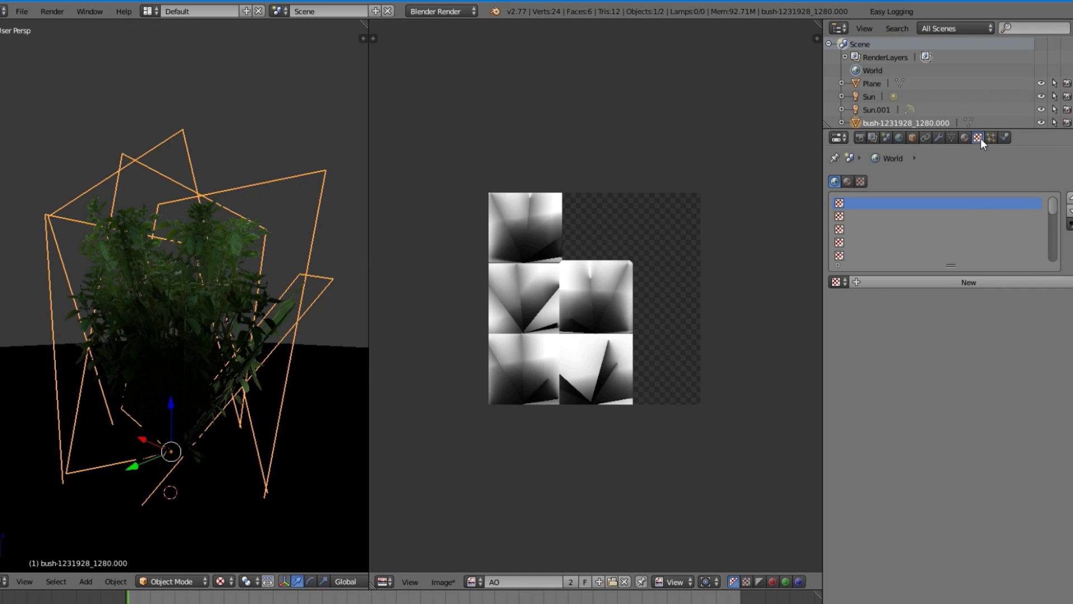
left_click(964, 138)
left_click(977, 137)
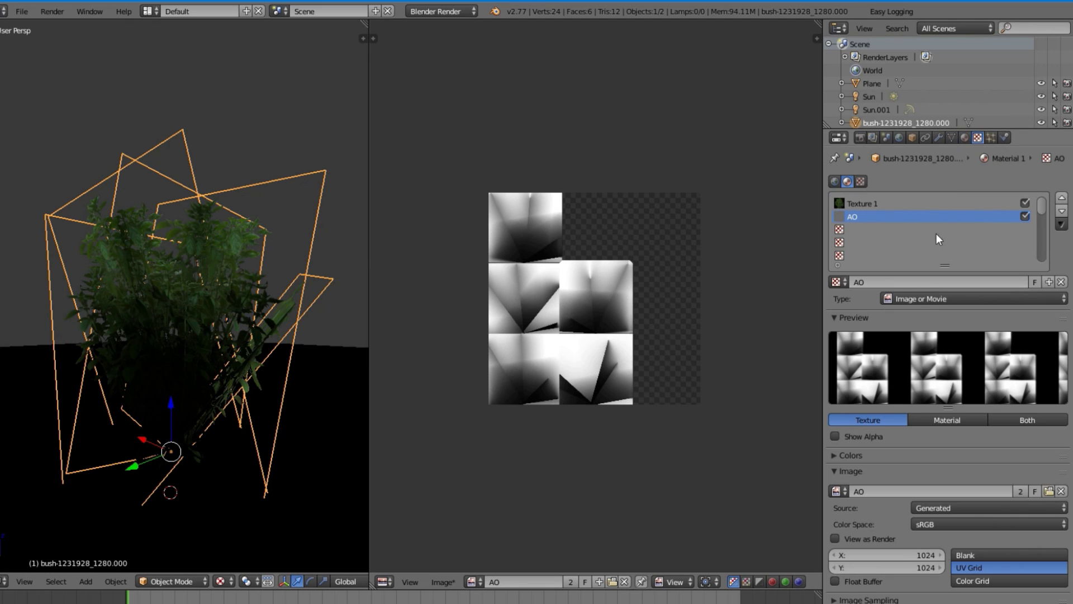
scroll(934, 531, "down", 3)
scroll(884, 420, "down", 10)
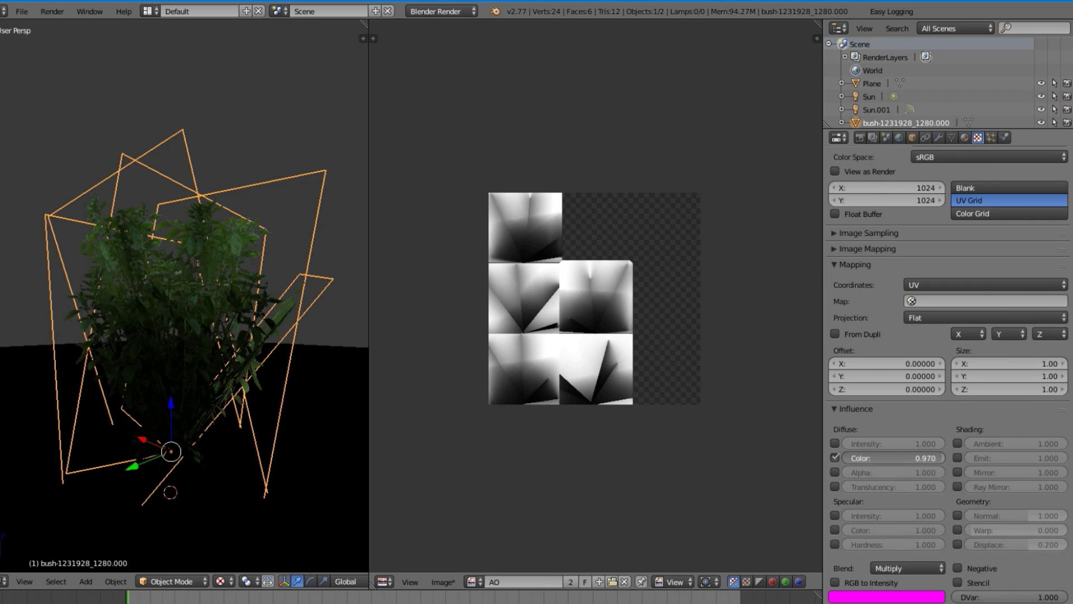
left_click_drag(895, 458, 888, 458)
middle_click_drag(246, 347, 250, 404)
left_click_drag(881, 458, 883, 458)
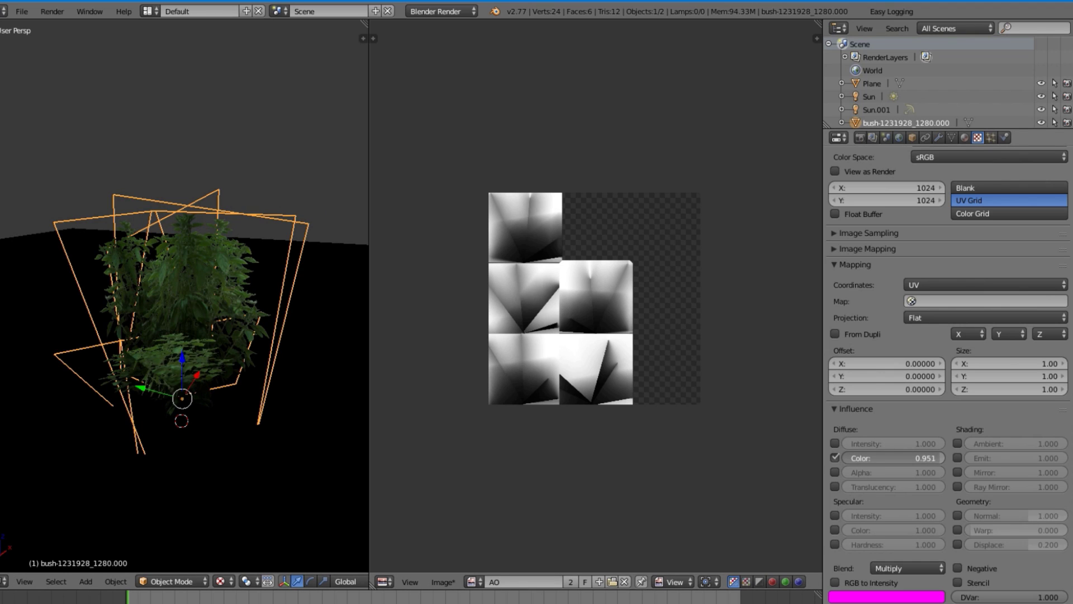
left_click_drag(881, 458, 881, 458)
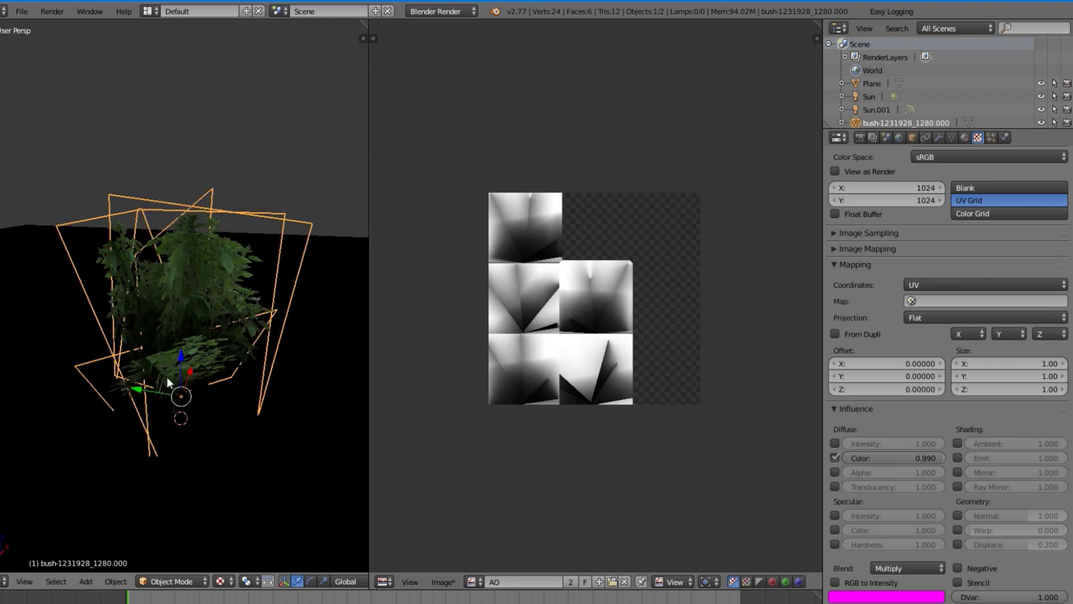
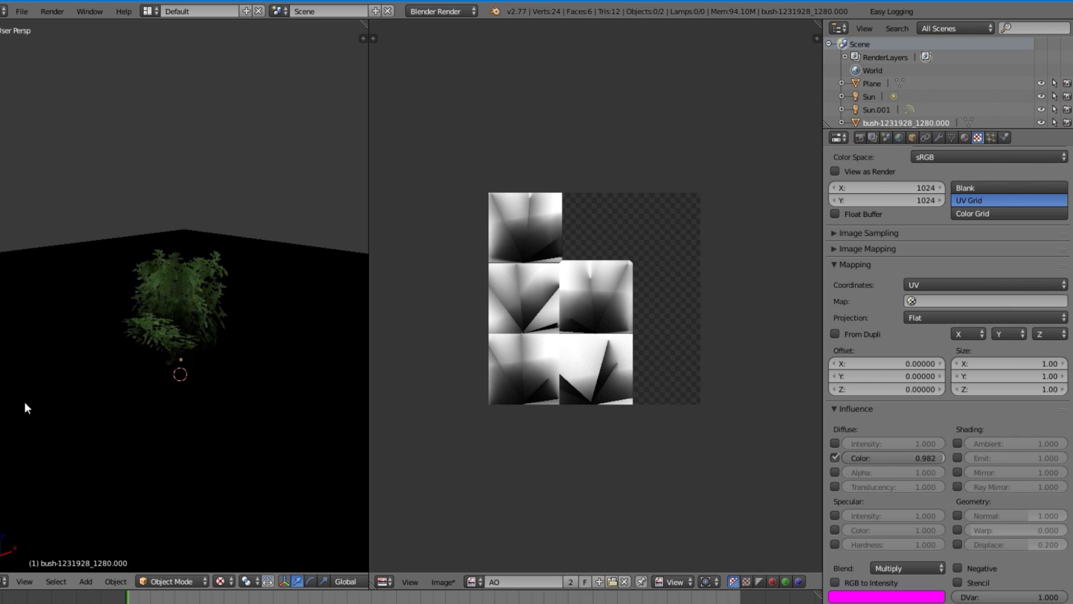
- Turn off Shadeless shading on the bush's material
key("n")
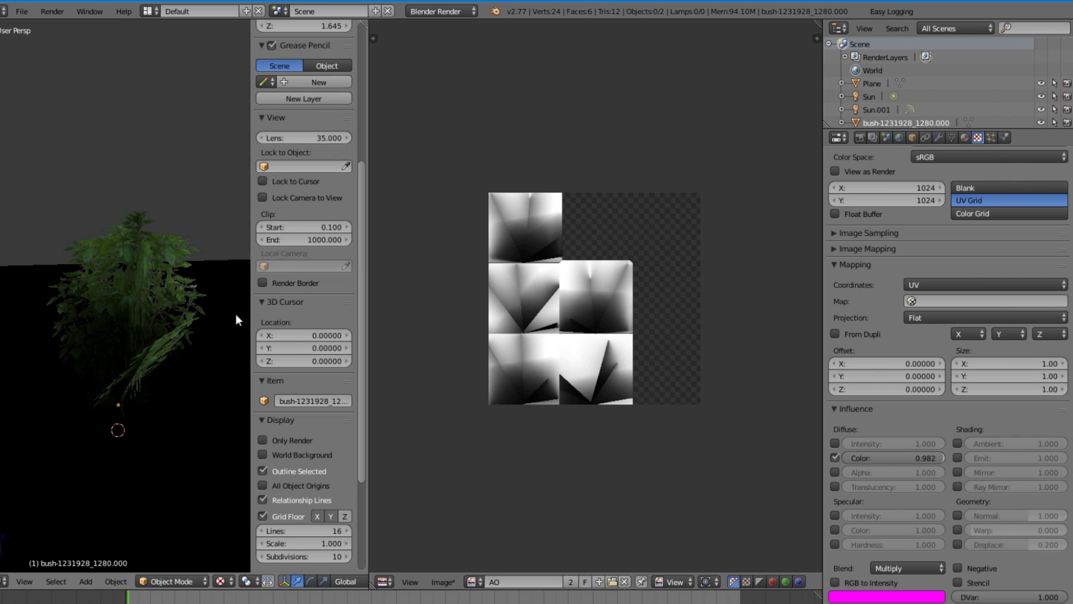
key("n")
left_click(964, 138)
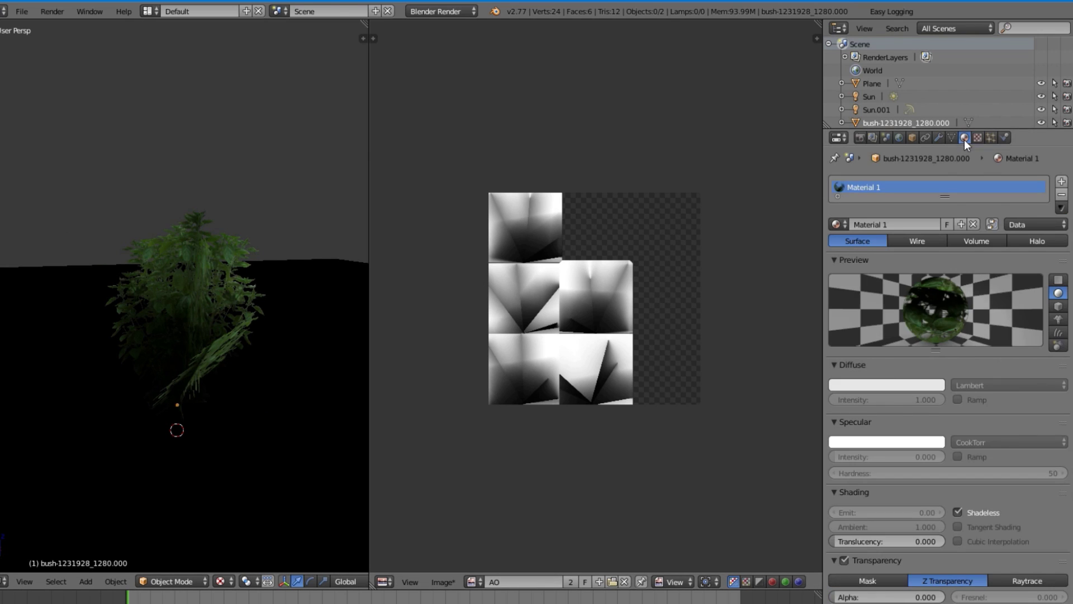
left_click(963, 515)
- Limit the viewport display to renderable content only and make the layer holding the lamps visible
key("n")
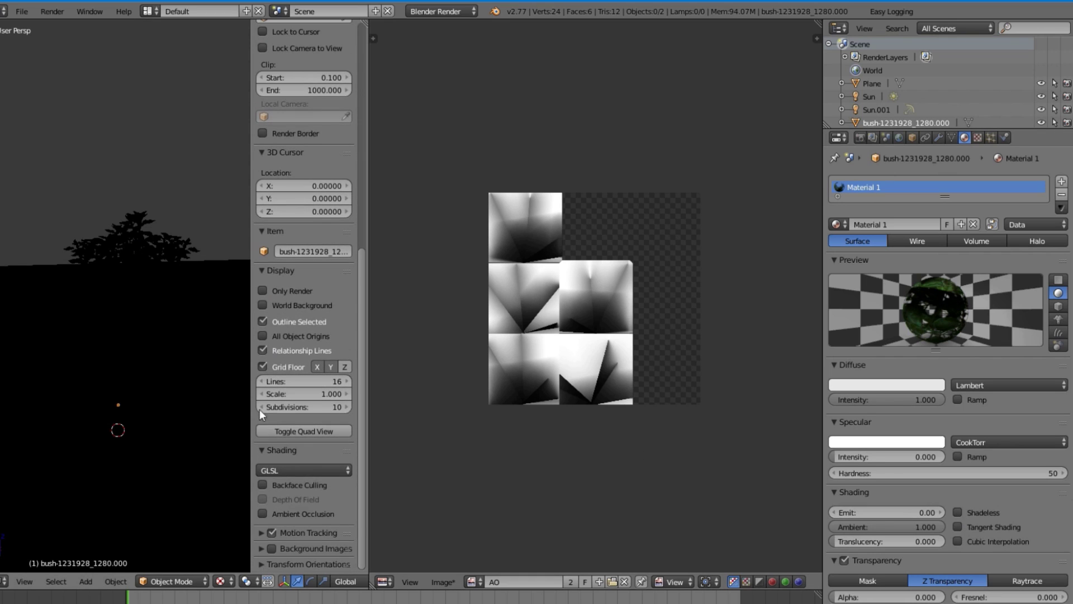
left_click(263, 291)
key("n")
scroll(146, 581, "down", 5)
left_click(177, 584, "shift")
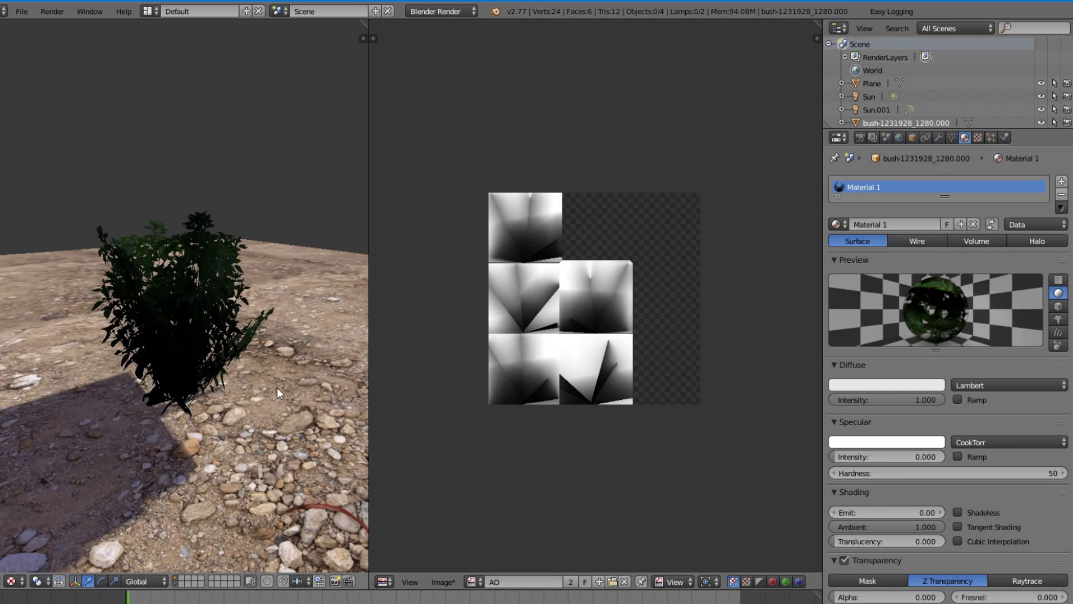
- Examine the lit bush and its shadow on the ground from several angles and distances
scroll(268, 370, "down", 1)
middle_click_drag(268, 371, 1, 354)
scroll(70, 357, "up", 3)
right_click(216, 308)
key("n")
scroll(125, 372, "down", 4)
scroll(102, 384, "up", 4)
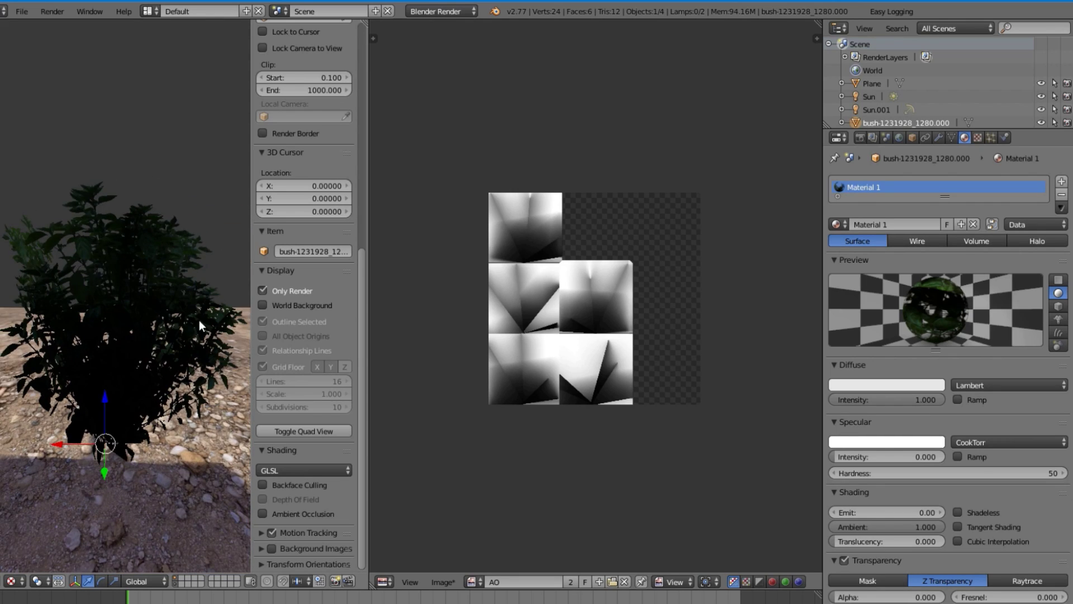
key("n")
scroll(199, 320, "down", 5)
middle_click_drag(235, 318, 38, 350)
- Turn off the Only Render viewport display so lamps and outlines are drawn again
key("n")
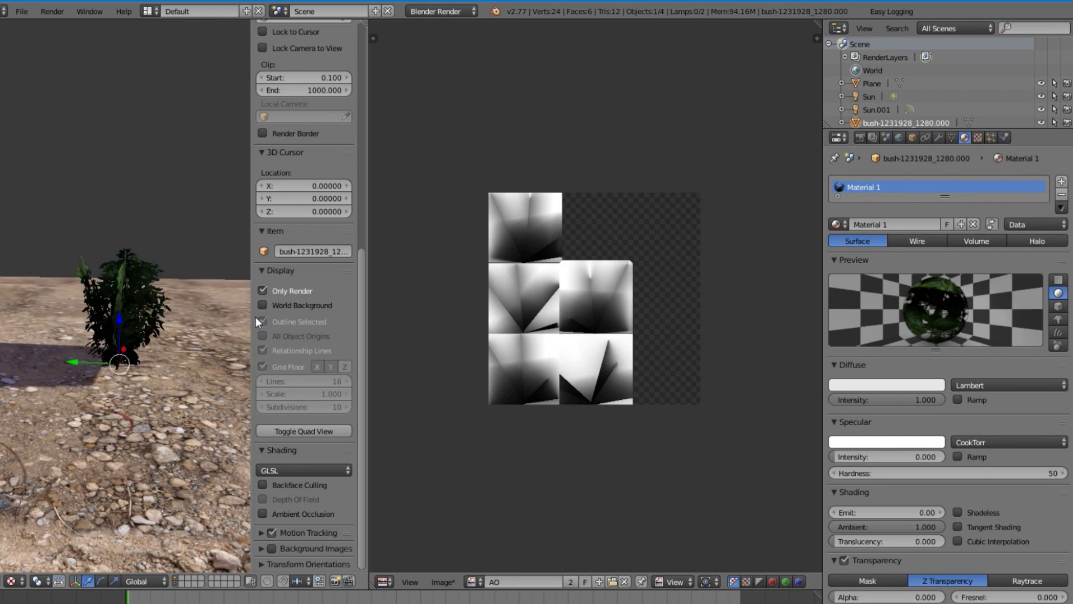
left_click(278, 291)
key("n")
scroll(138, 263, "down", 4)
- Set the Sun lamp's energy to 3 and select the hemi lamp Sun.001 to check its settings
key("a")
middle_click_drag(102, 229, 251, 254)
right_click(333, 257)
left_click(911, 326)
type("3")
key("Return")
right_click(138, 219)
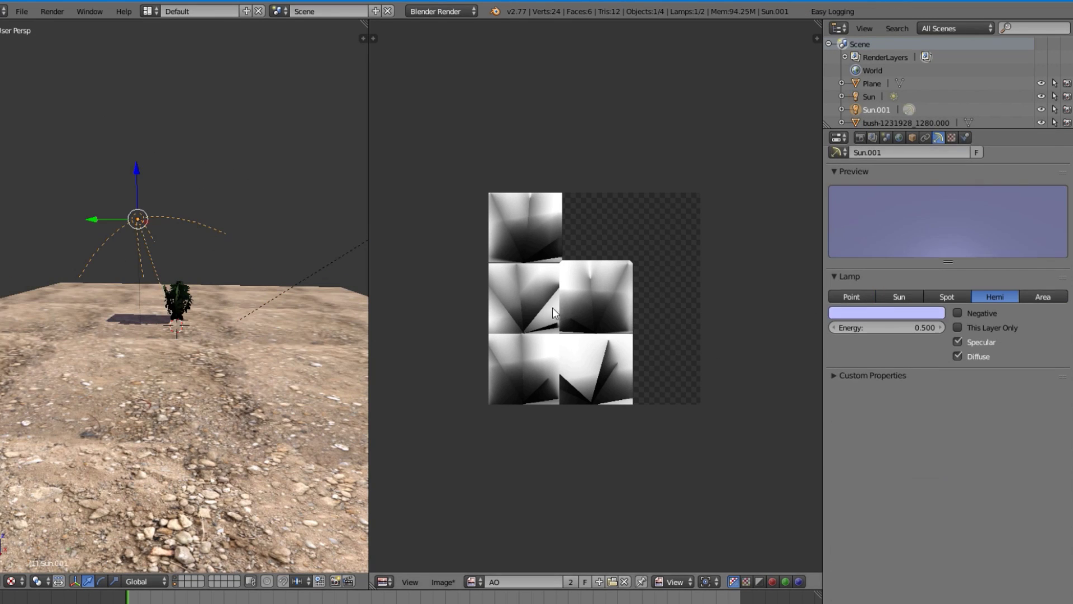
scroll(240, 314, "up", 6)
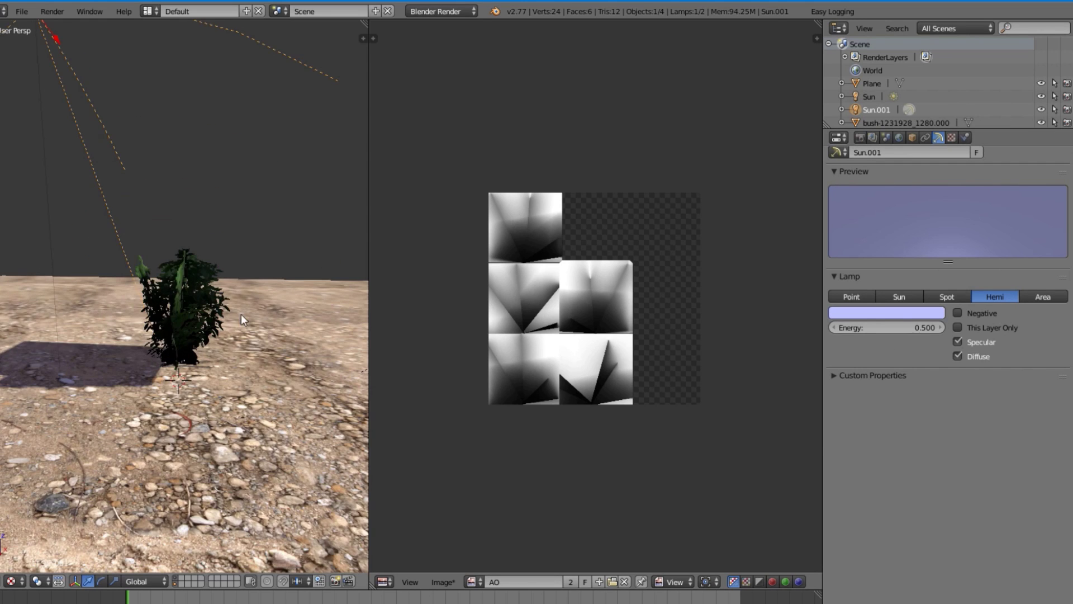
- Select the bush and set its AO texture's diffuse Color influence to 0.656, checking the shading from different views
right_click(240, 314)
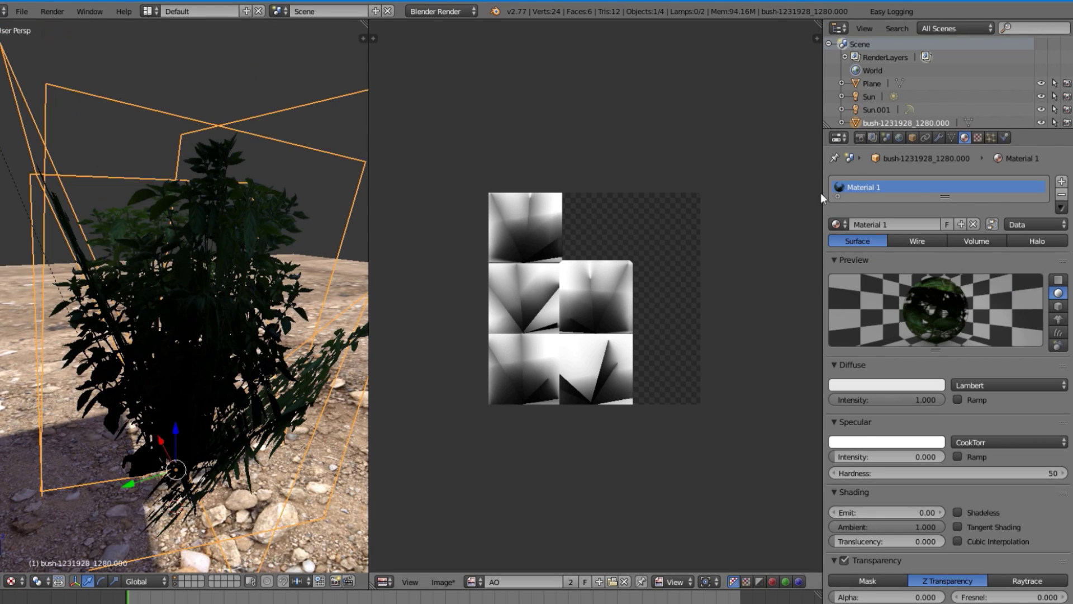
left_click(978, 137)
scroll(940, 308, "up", 6)
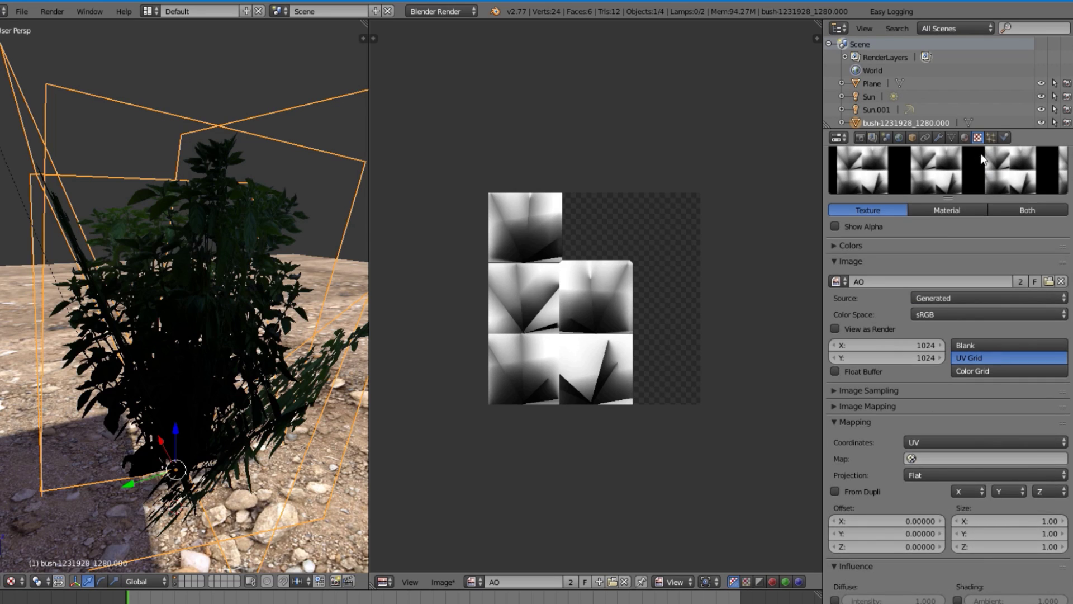
left_click(963, 139)
left_click(981, 136)
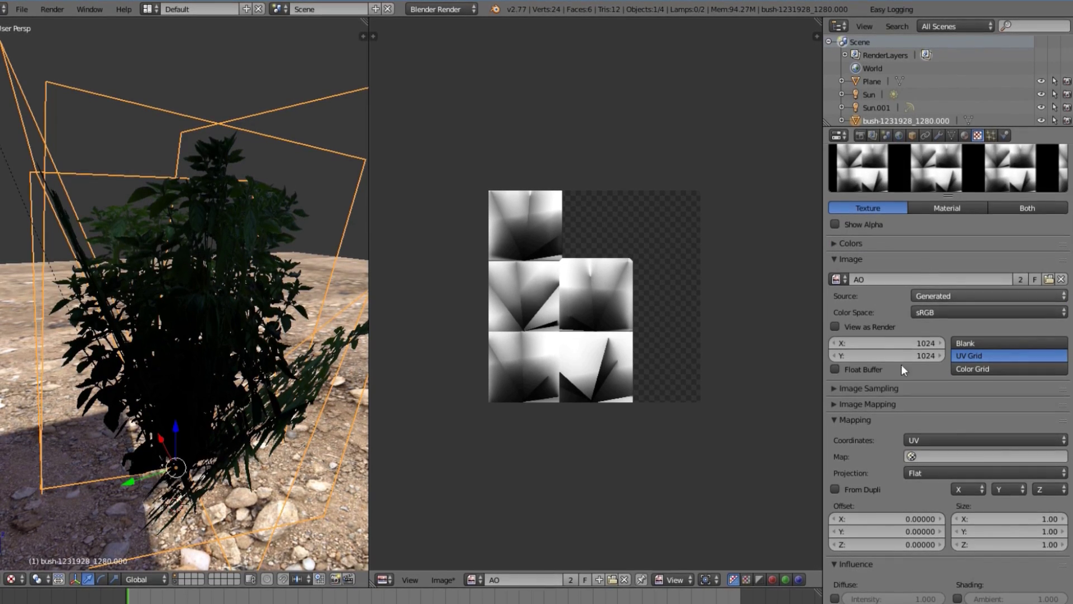
left_click_drag(913, 600, 879, 584)
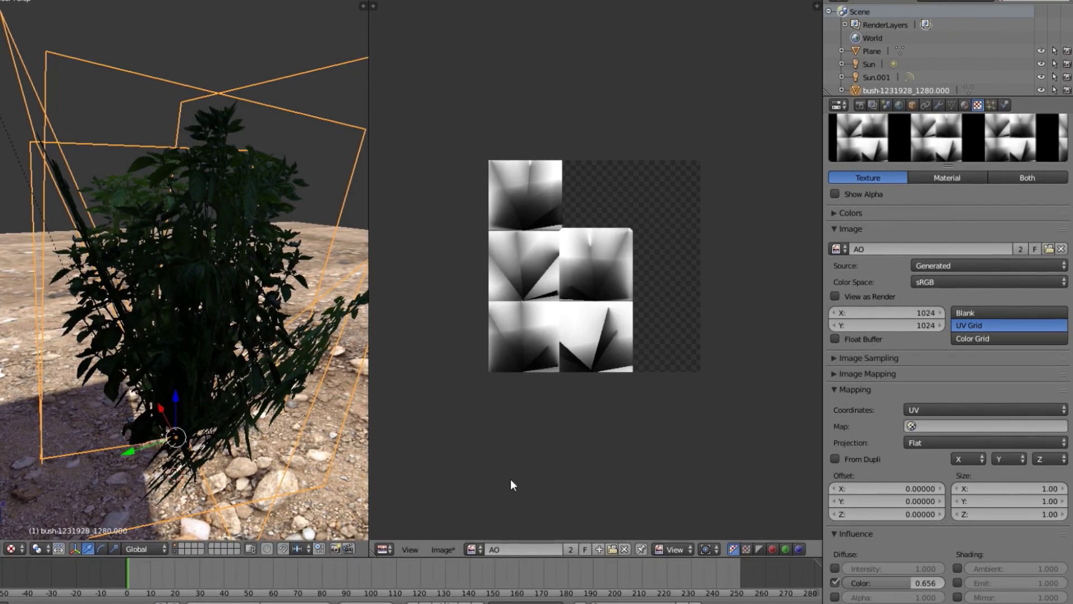
scroll(522, 484, "down", 4)
scroll(165, 409, "down", 2)
middle_click_drag(166, 409, 283, 397)
scroll(425, 397, "down", 4)
- Raise the AO texture's diffuse Color influence to 0.994 and deselect everything to view the bush
left_click_drag(912, 583, 945, 583)
key("a")
scroll(116, 317, "down", 4)
middle_click_drag(116, 318, 206, 331)
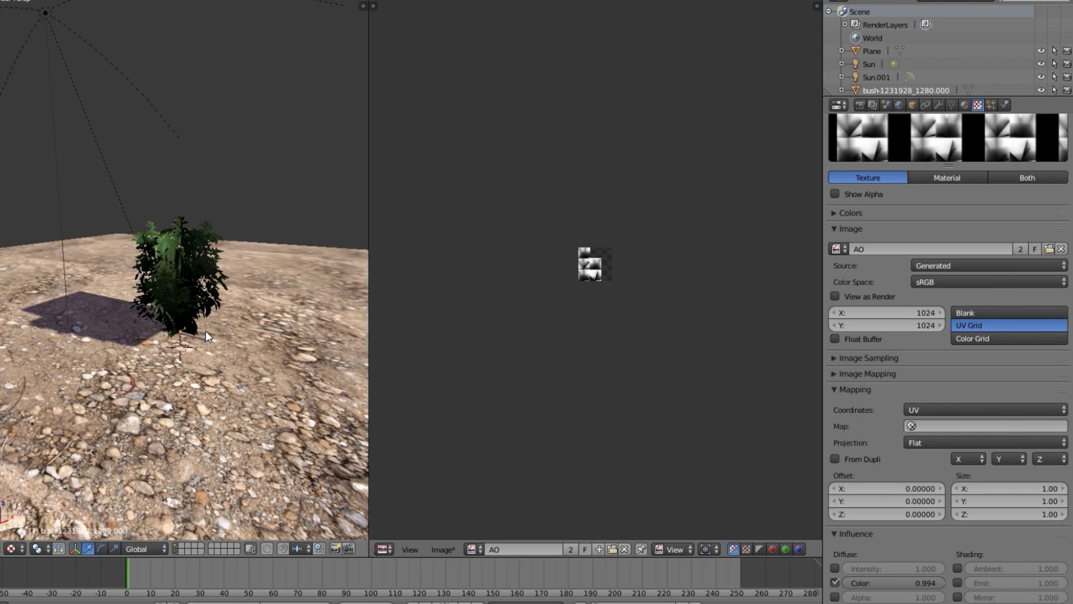
- Switch the render engine to Blender Game and inspect the bush up close and from afar
left_click(450, 1)
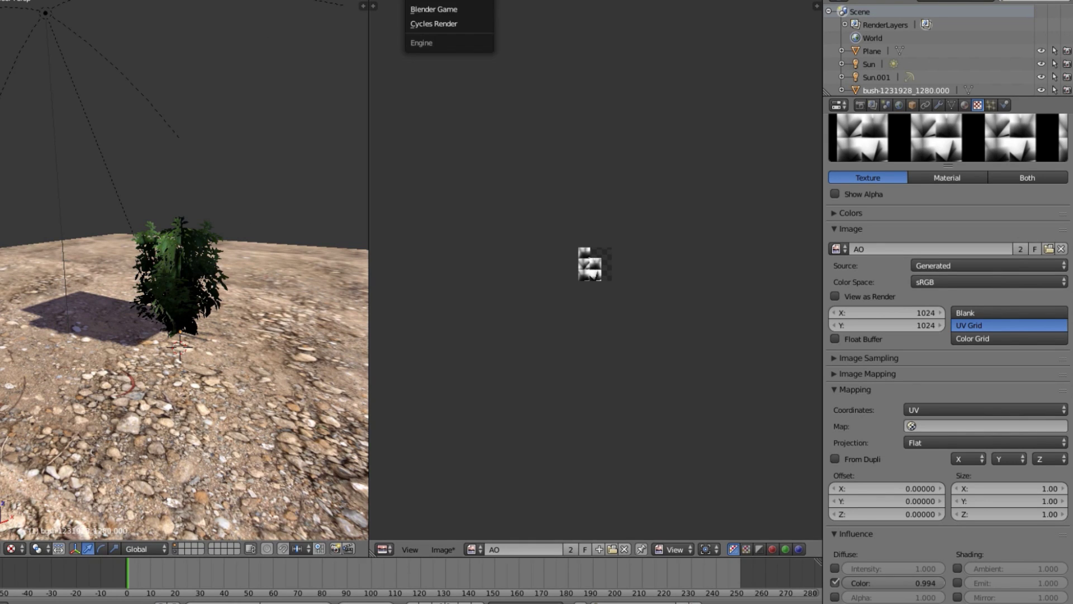
left_click(451, 12)
key("p")
scroll(195, 267, "up", 5)
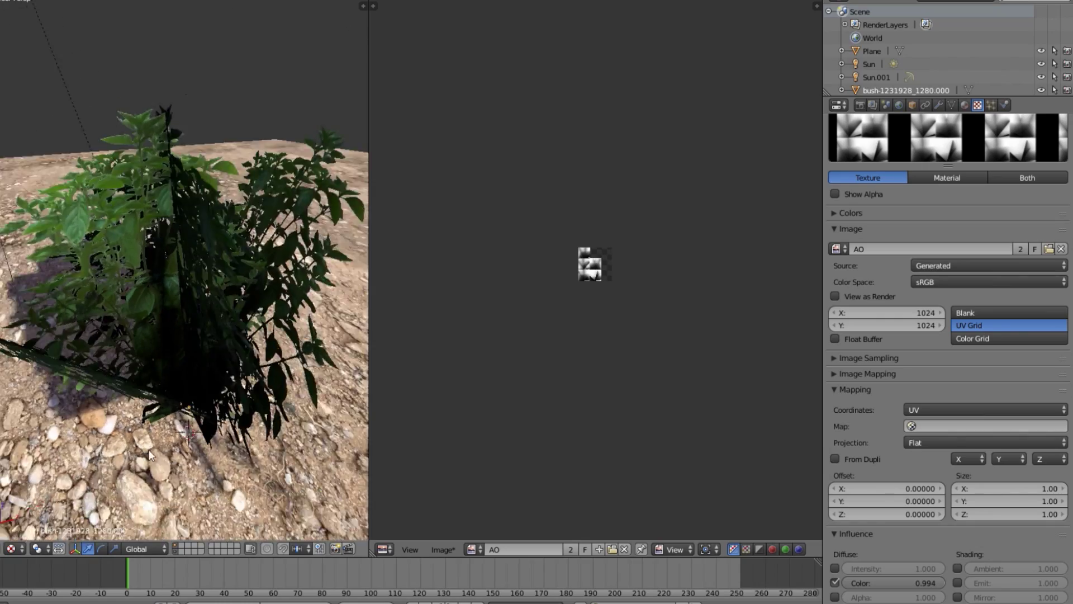
scroll(147, 444, "up", 4)
scroll(127, 334, "down", 9)
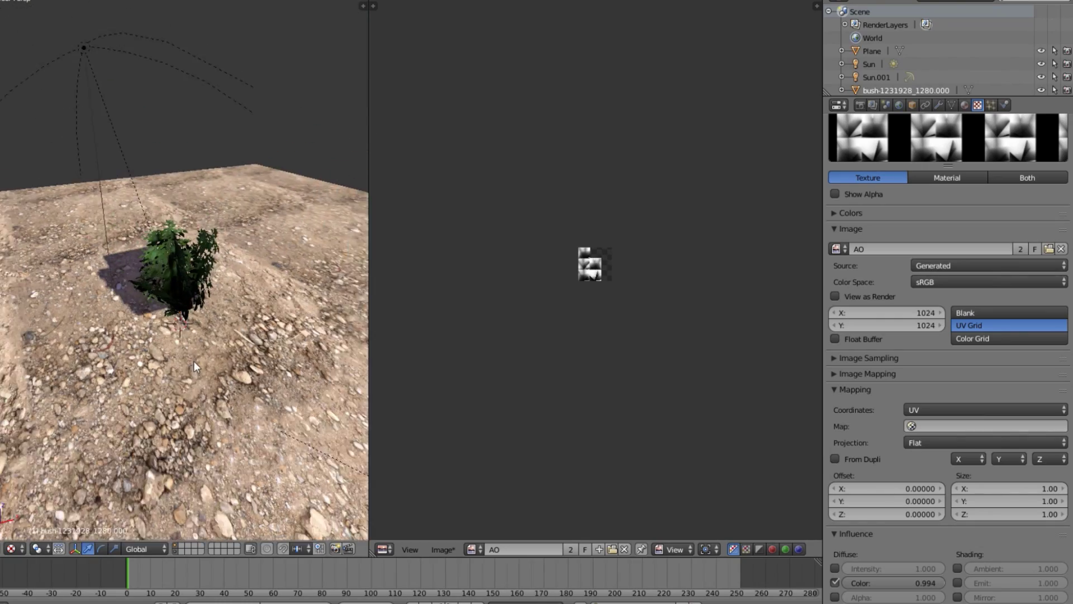
- Run the game preview from two different viewing angles to check the bush's shading and shadow
right_click(218, 331)
scroll(161, 290, "up", 7)
middle_click_drag(121, 275, 246, 299)
right_click(197, 300)
middle_click_drag(273, 379, 360, 336)
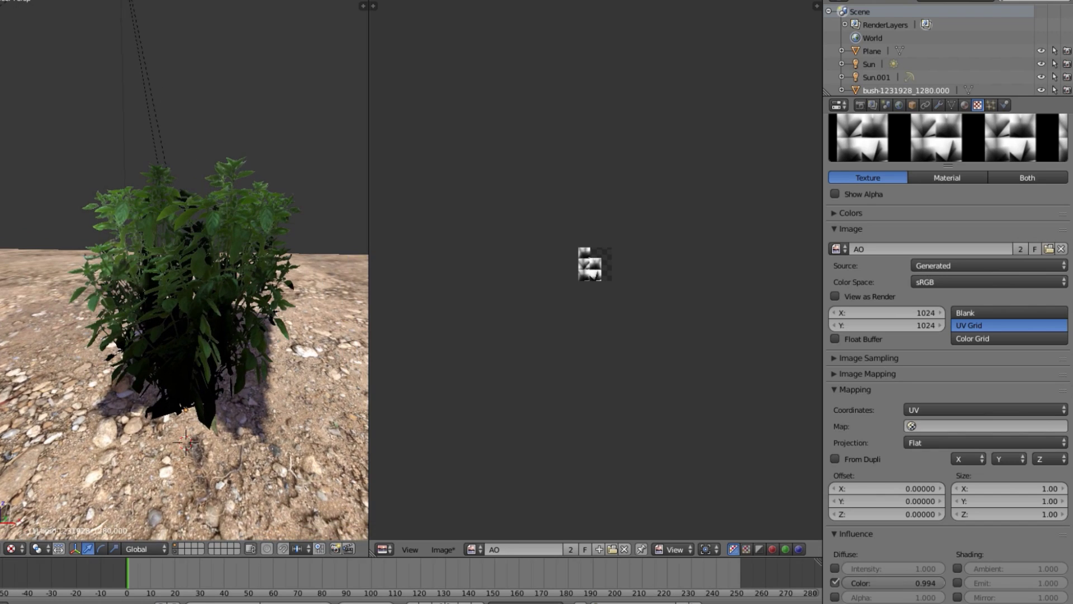
key("p")
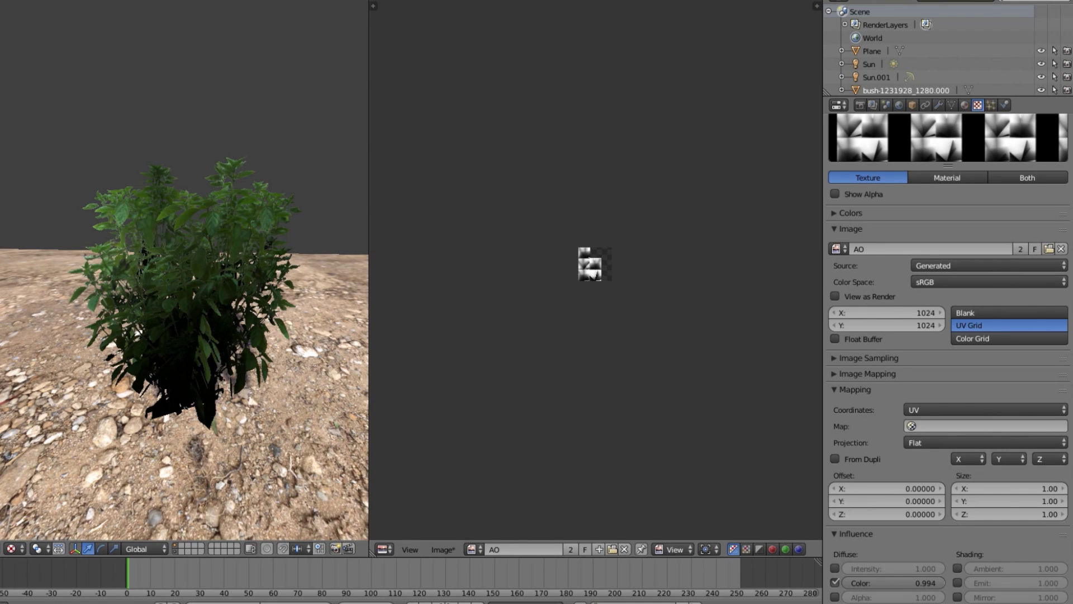
key("Escape")
scroll(44, 370, "down", 4)
middle_click_drag(106, 394, 214, 398)
key("p")
key("Escape")
scroll(227, 377, "up", 3)
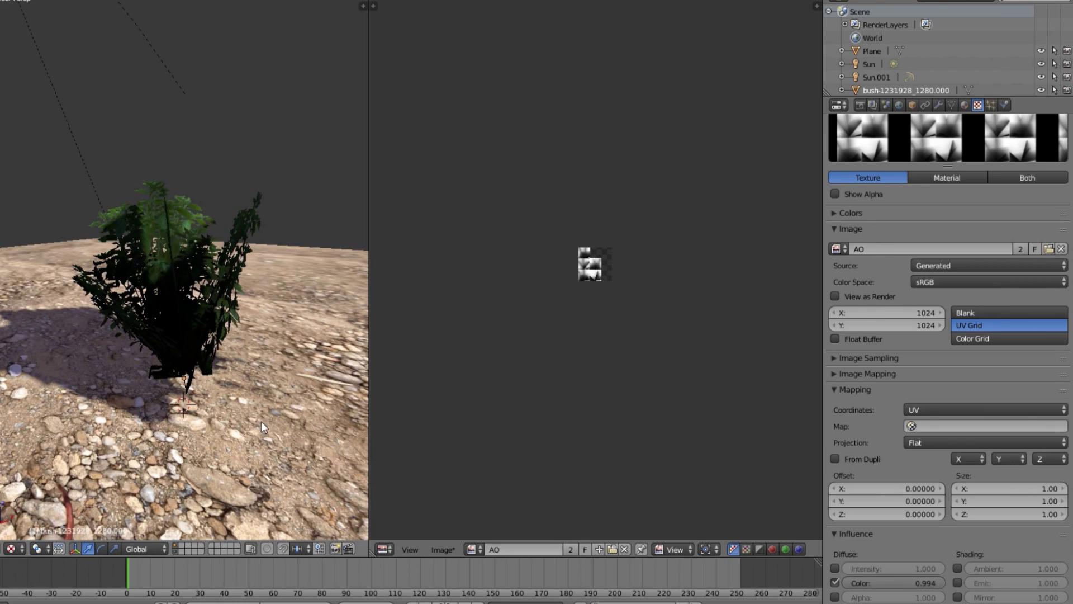
- Select the bush and lower its AO texture's diffuse Color influence to 0.962, checking it in the game preview
right_click(260, 421)
scroll(207, 356, "down", 5)
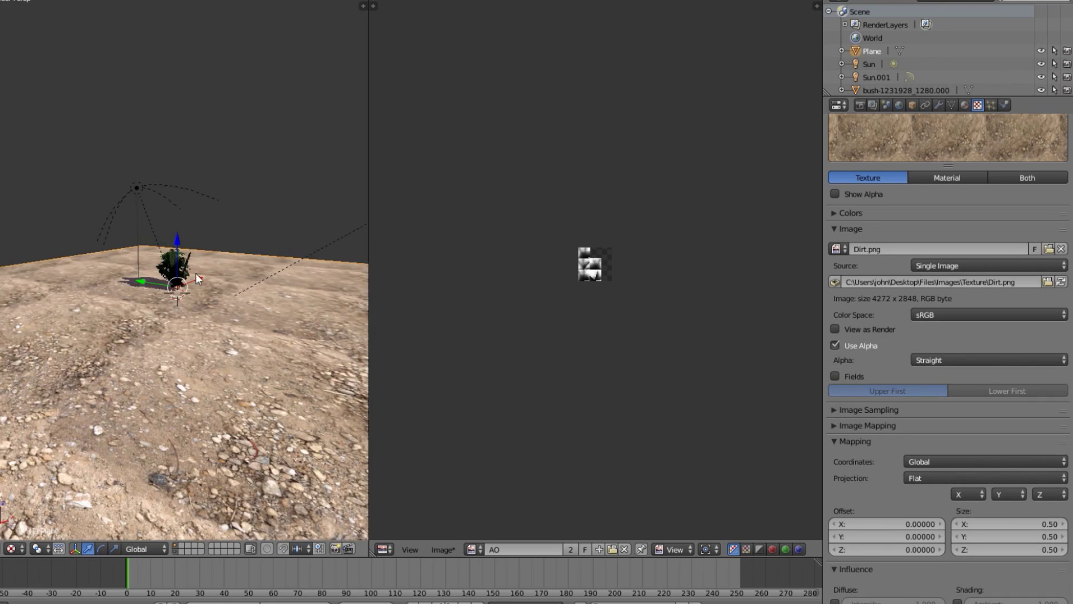
scroll(196, 274, "up", 8)
middle_click_drag(246, 398, 90, 383)
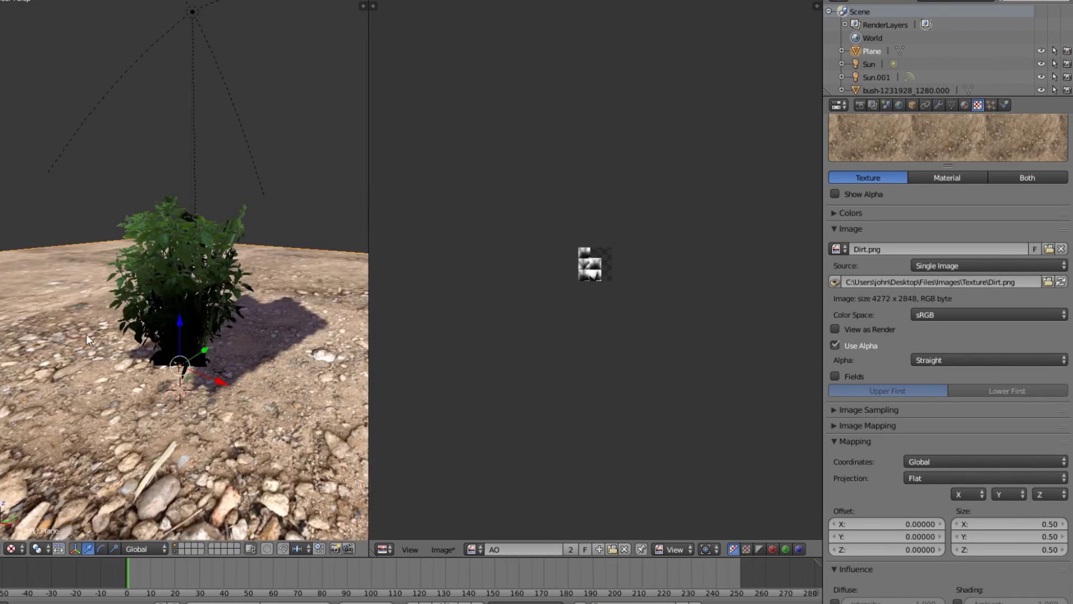
middle_click_drag(86, 334, 210, 304)
right_click(181, 275)
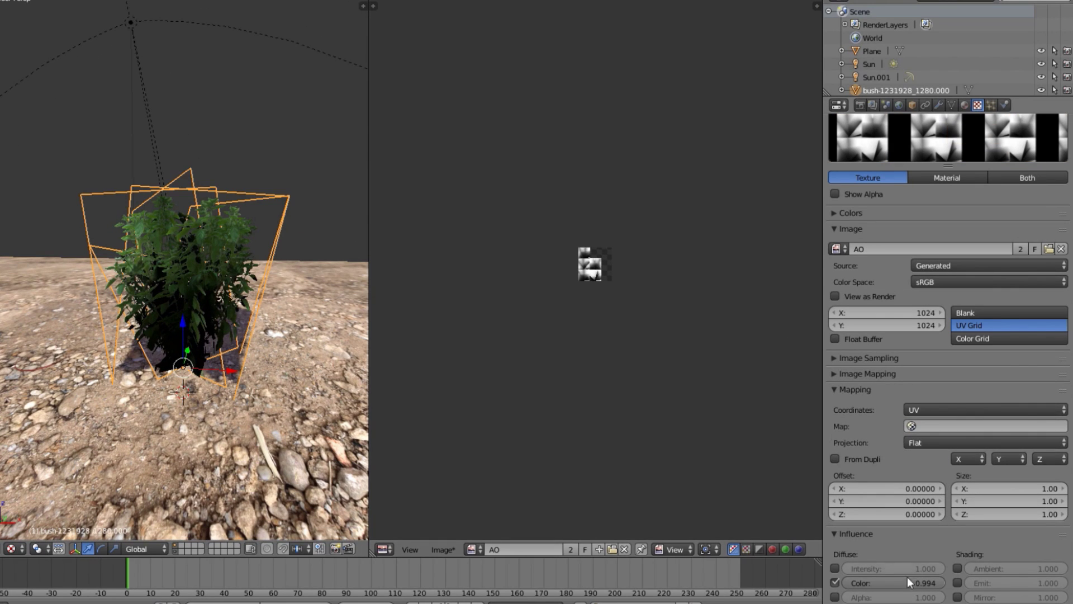
middle_click_drag(123, 254, 179, 324)
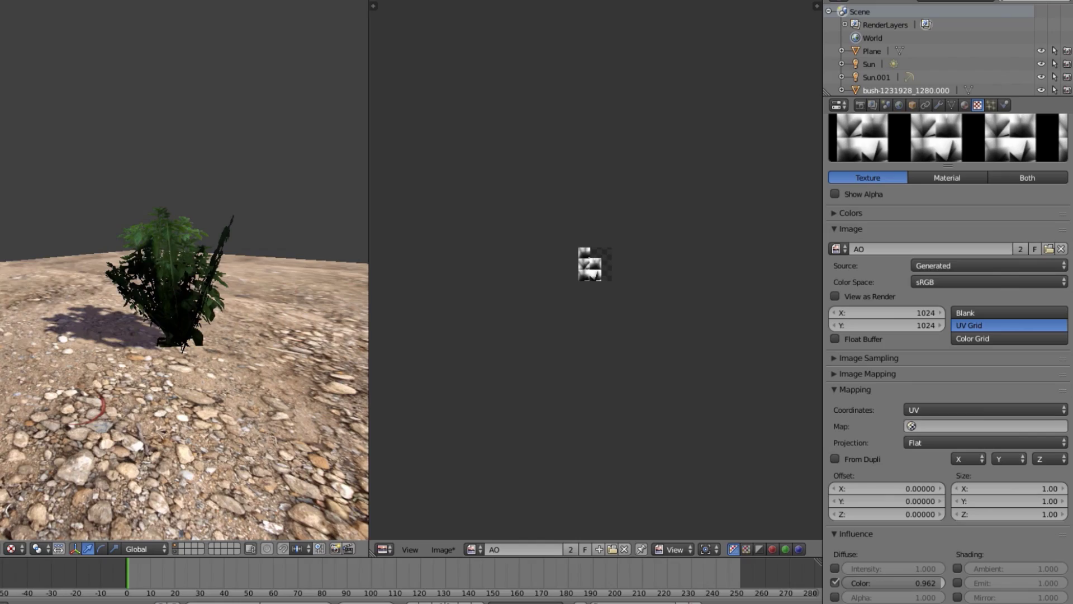
middle_click_drag(240, 274, 215, 260)
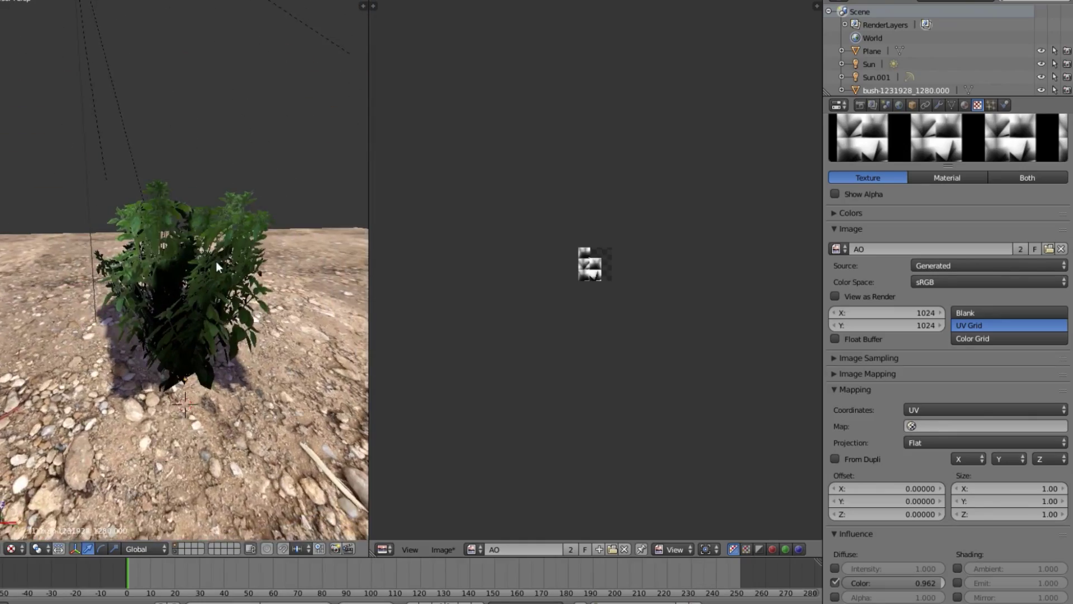
- Compare the bush with and without the AO texture by repeatedly toggling its diffuse Color influence
right_click(216, 261)
scroll(207, 331, "up", 7)
scroll(163, 318, "down", 12)
middle_click_drag(163, 319, 140, 269)
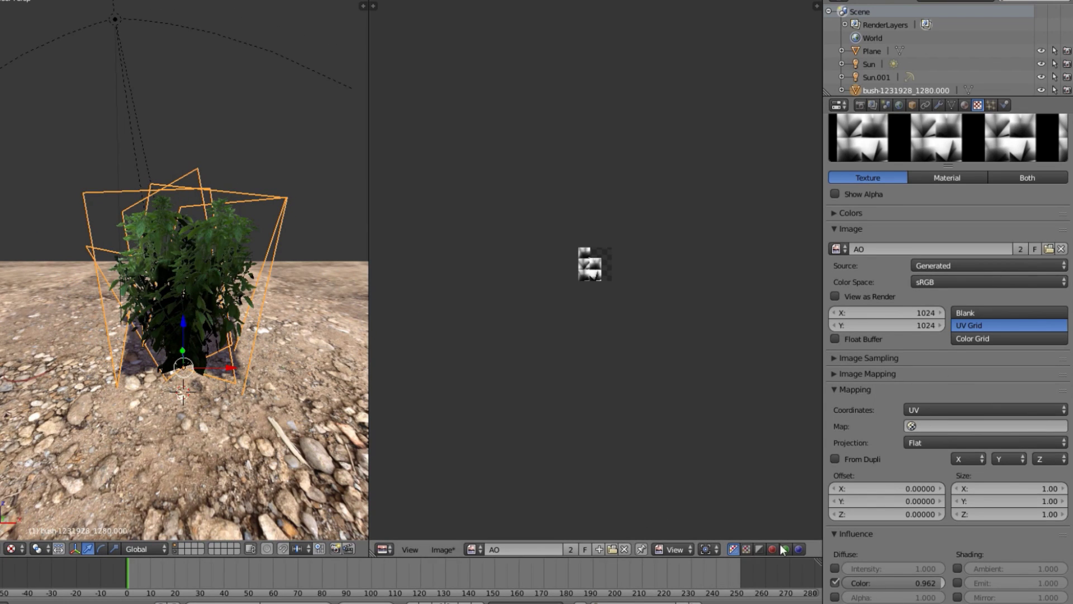
left_click(836, 582)
left_click(835, 582)
left_click(836, 582)
left_click(836, 582)
left_click(836, 582)
left_click(835, 582)
left_click(836, 582)
left_click(836, 582)
left_click(835, 582)
left_click(836, 582)
left_click(836, 582)
left_click(836, 582)
left_click(836, 582)
left_click(836, 582)
- Set the hemi lamp Sun.001's energy to 0.8 and check the bush's lighting up close
middle_click_drag(179, 330, 82, 149)
right_click(83, 149)
left_click(939, 105)
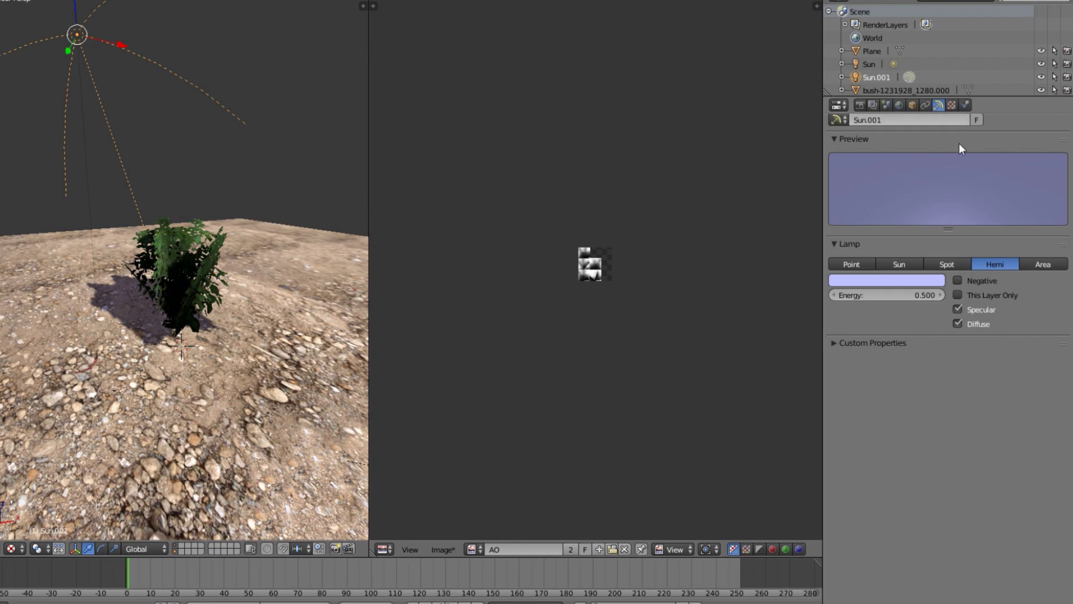
left_click(908, 292)
type("0.8")
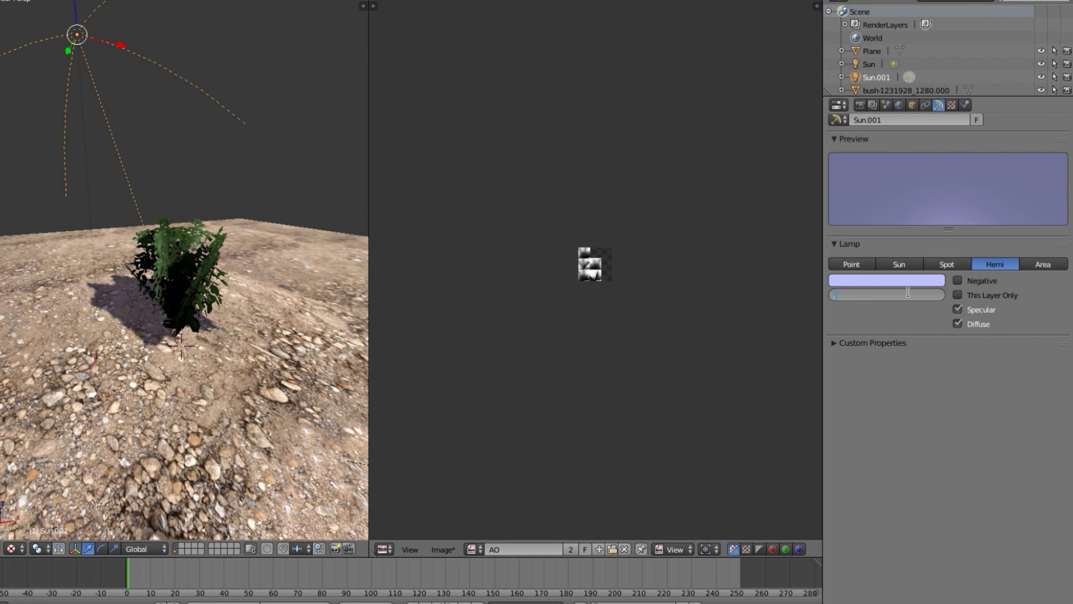
key("Return")
middle_click_drag(182, 264, 130, 320)
scroll(129, 320, "up", 2)
key("r")
right_click(186, 330)
- Select the bush and lower its AO texture's diffuse Color influence to 0.922, then deselect everything to view it
right_click(228, 330)
key("KP_Decimal")
left_click(978, 105)
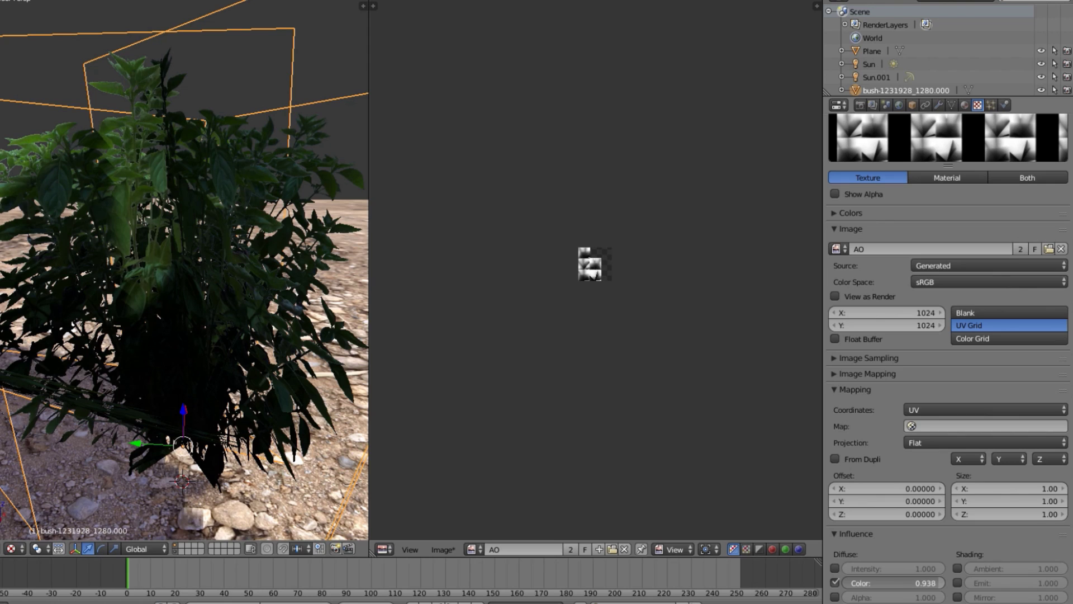
left_click_drag(938, 583, 937, 582)
key("a")
scroll(264, 382, "down", 5)
mouse_move(264, 382)
middle_mouse_down()
mouse_move(123, 344)
mouse_move(58, 351)
mouse_move(97, 343)
middle_mouse_up()
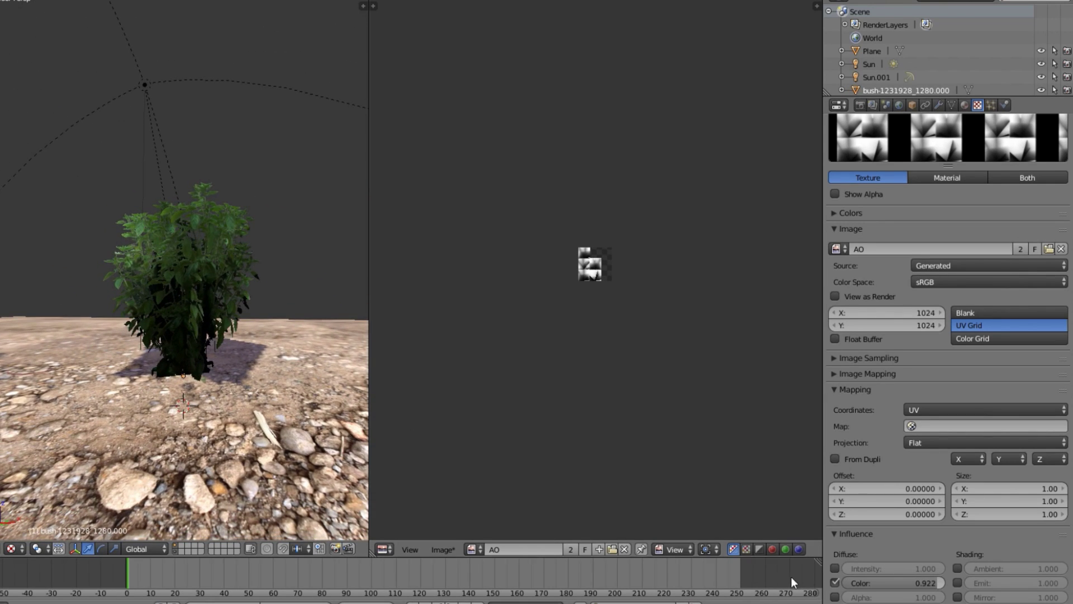
- Toggle the AO texture's diffuse Color influence on and off to compare the bush under the adjusted lighting
left_click(836, 583)
left_click(835, 583)
left_click(835, 583)
left_click(836, 583)
left_click(836, 583)
left_click(836, 583)
middle_click_drag(108, 357, 117, 383)
scroll(117, 383, "up", 4)
- Examine the finished bush and its ground shadow from several distances and angles
right_click(166, 270)
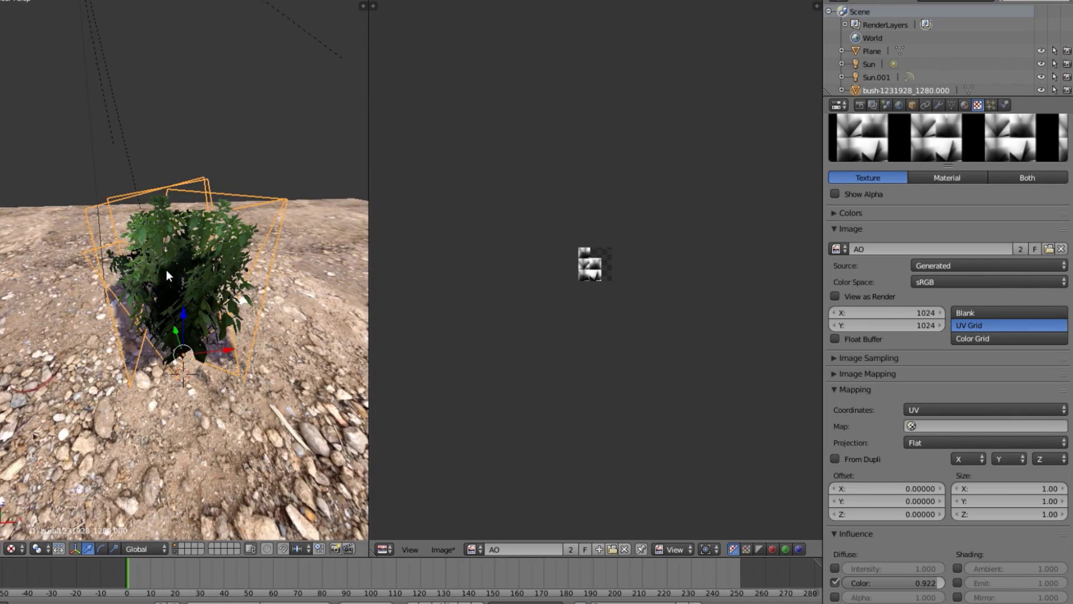
scroll(240, 380, "down", 5)
scroll(167, 364, "up", 1)
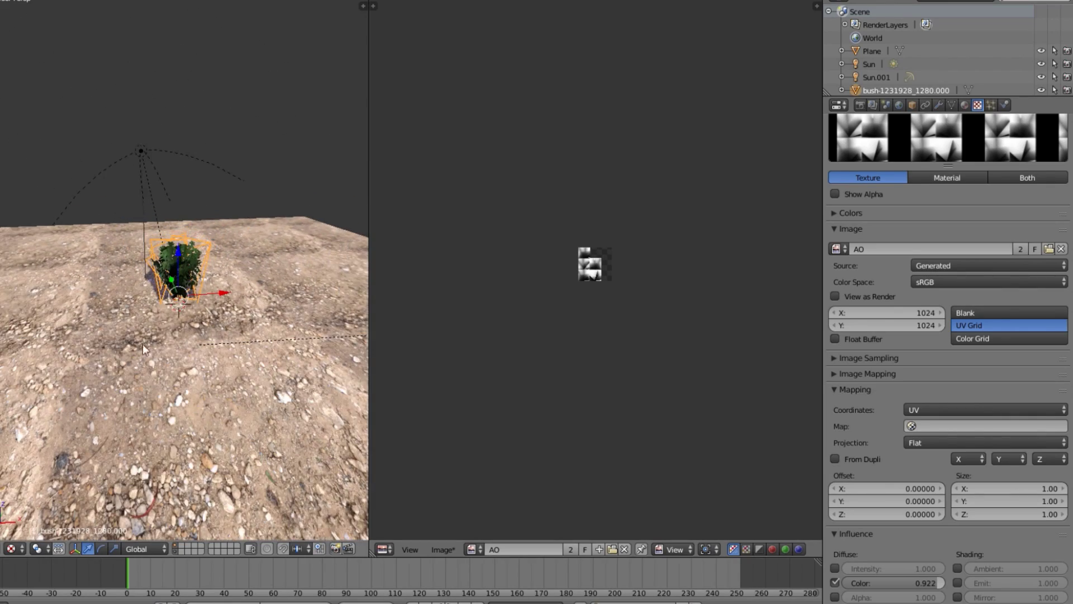
right_click(183, 355)
middle_click_drag(184, 354, 313, 364)
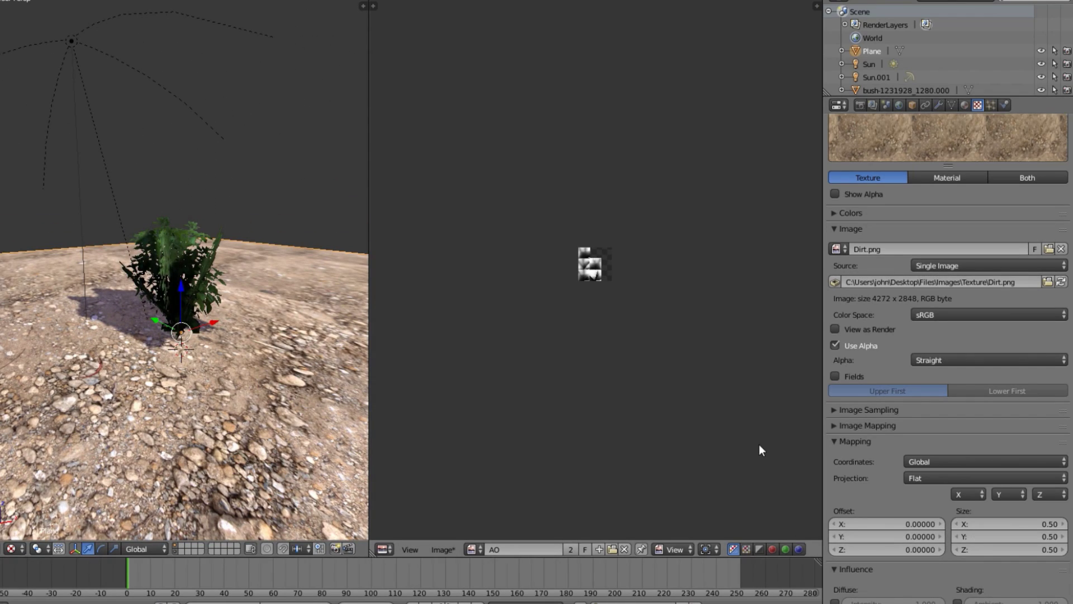
middle_click_drag(257, 393, 51, 407)
scroll(179, 397, "up", 4)
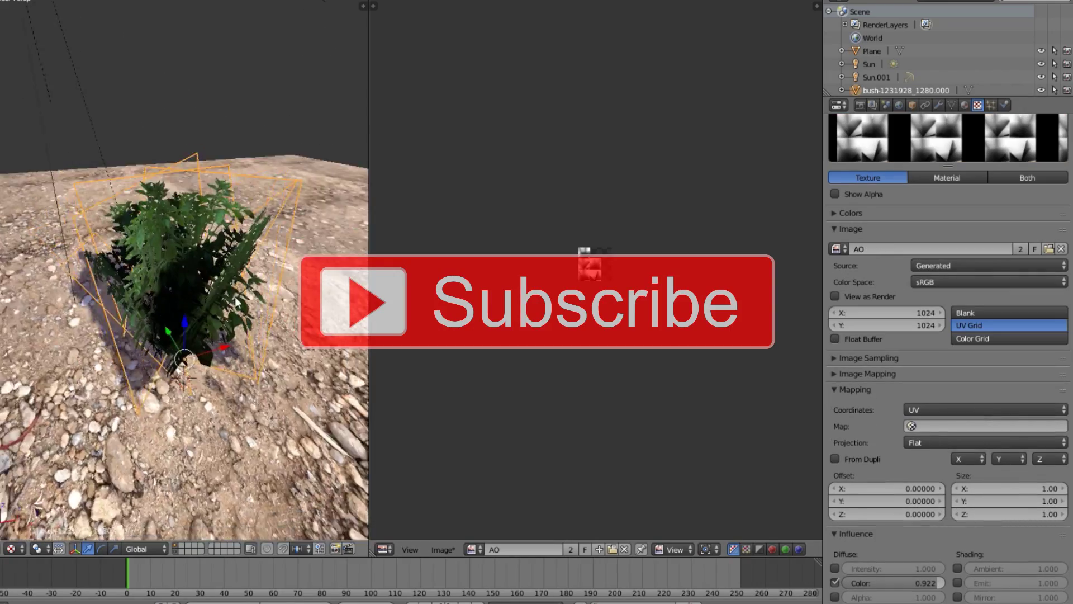
middle_click_drag(236, 301, 225, 407)
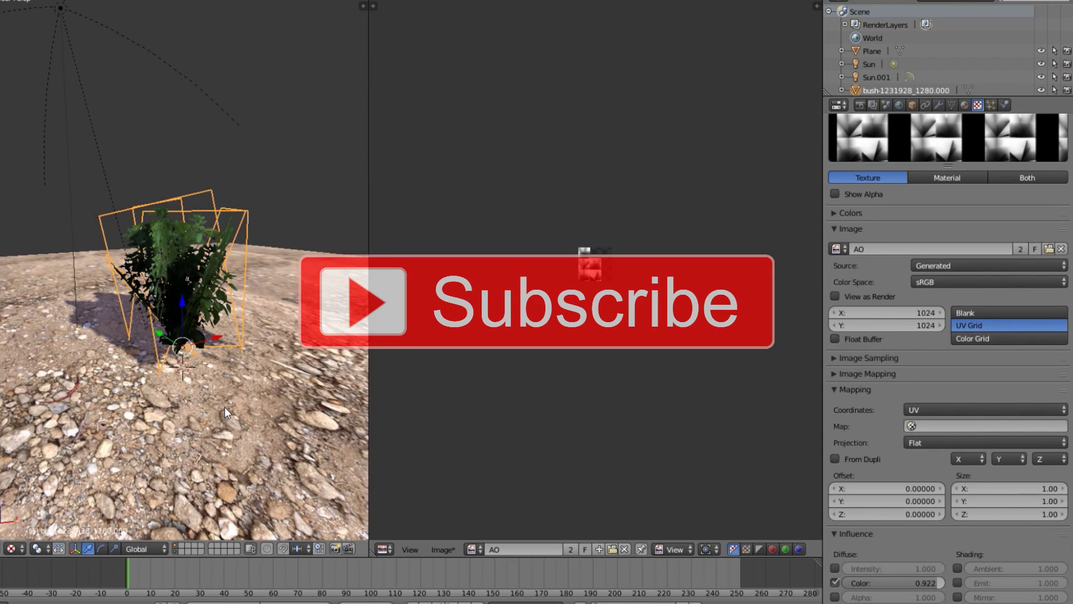
right_click(158, 366)
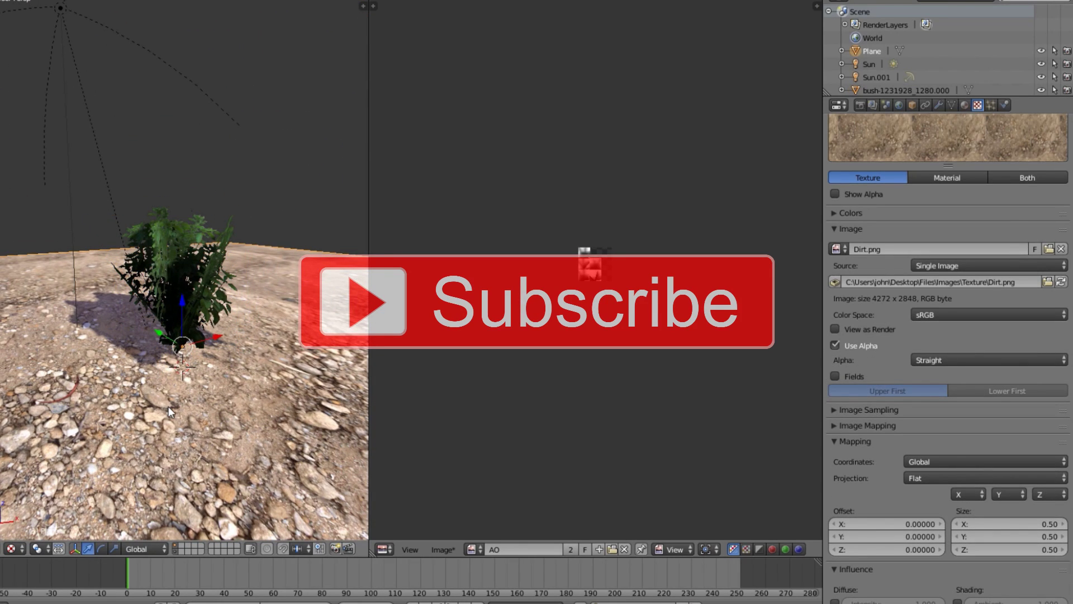